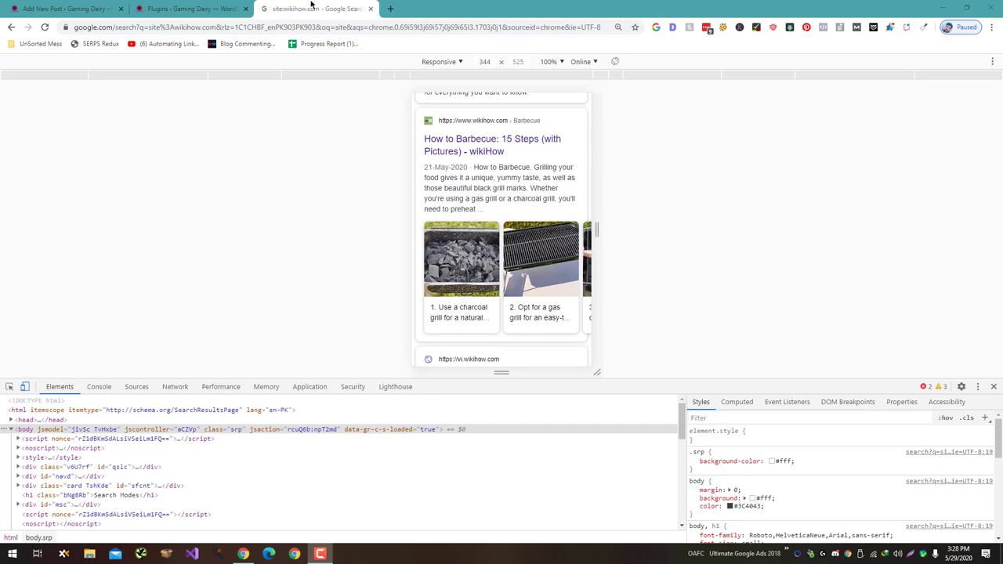
Search for "Sogo" on the WordPress site's page for adding new plugins.
{"action": "left_click", "coordinate": [188, 8]}
{"action": "left_click", "coordinate": [21, 315]}
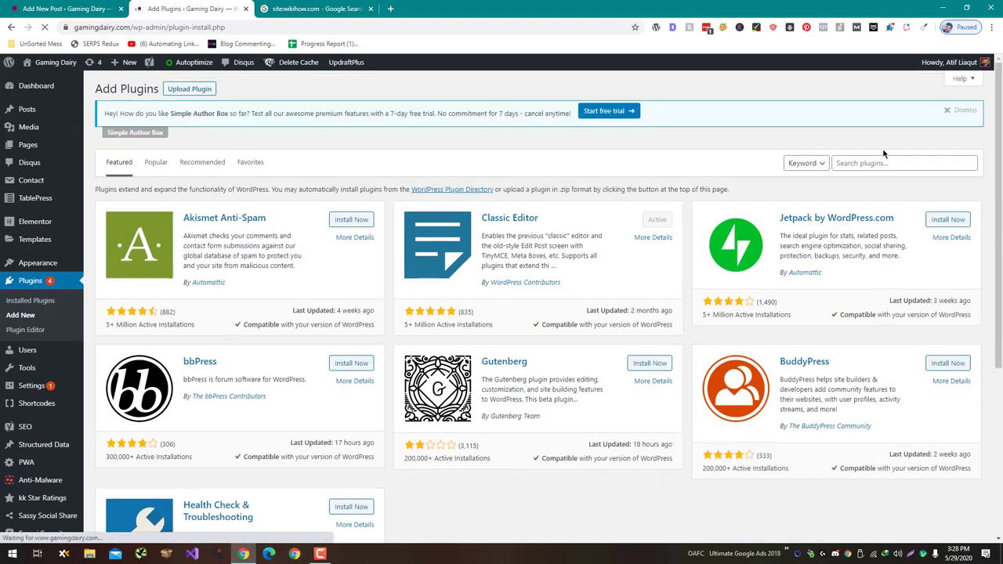
{"action": "left_click", "coordinate": [849, 163]}
{"action": "type", "text": "Sog"}
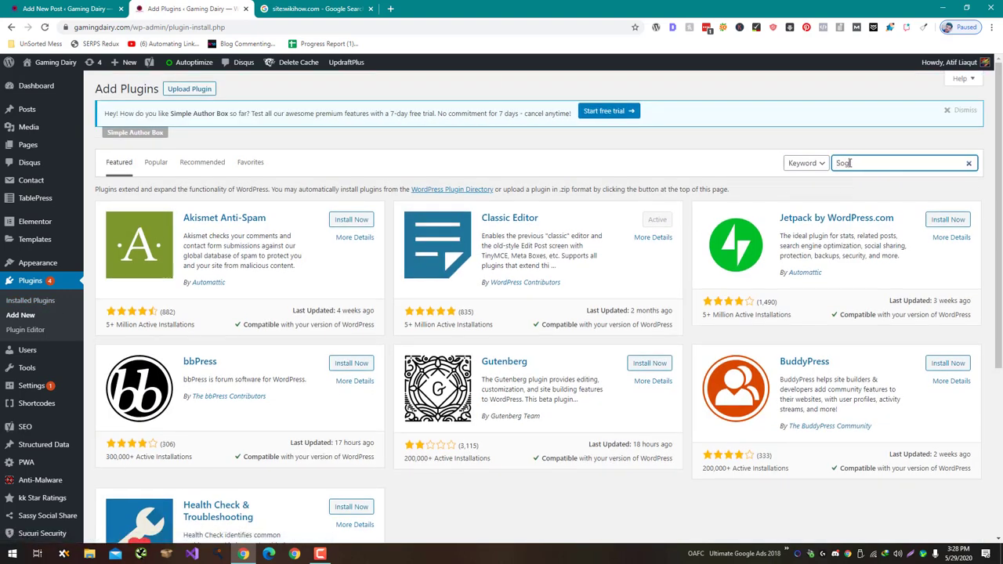
{"action": "type", "text": "o"}
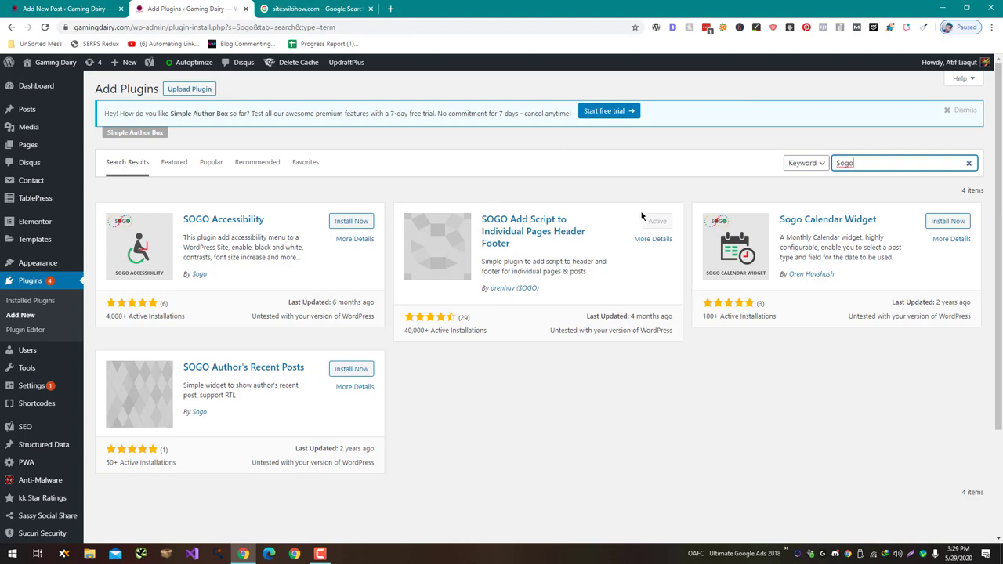
Look through the wikiHow search results in Google and open the "How to Juggle: 7 Steps (with Pictures)" article.
{"action": "left_click", "coordinate": [106, 7]}
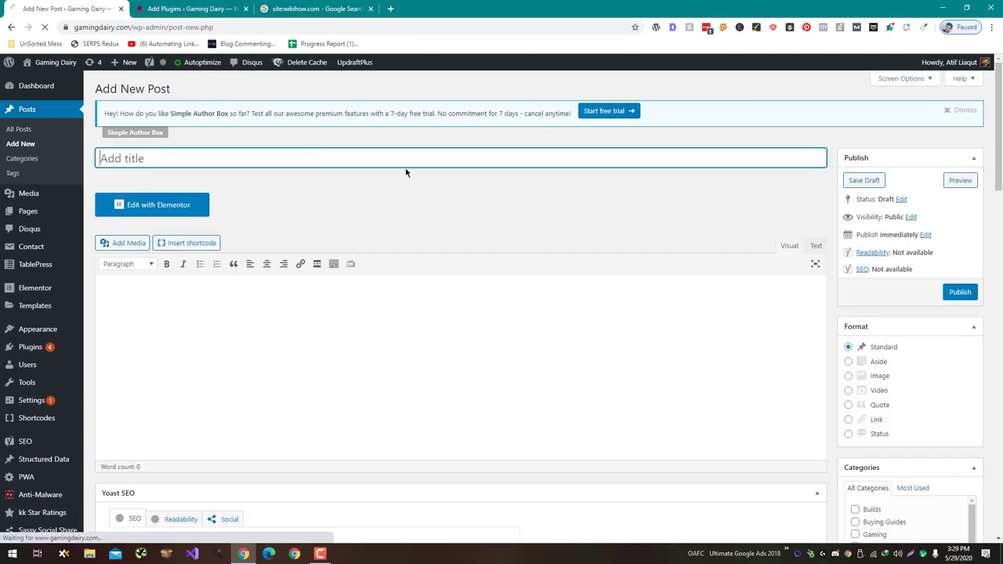
{"action": "left_click", "coordinate": [314, 9]}
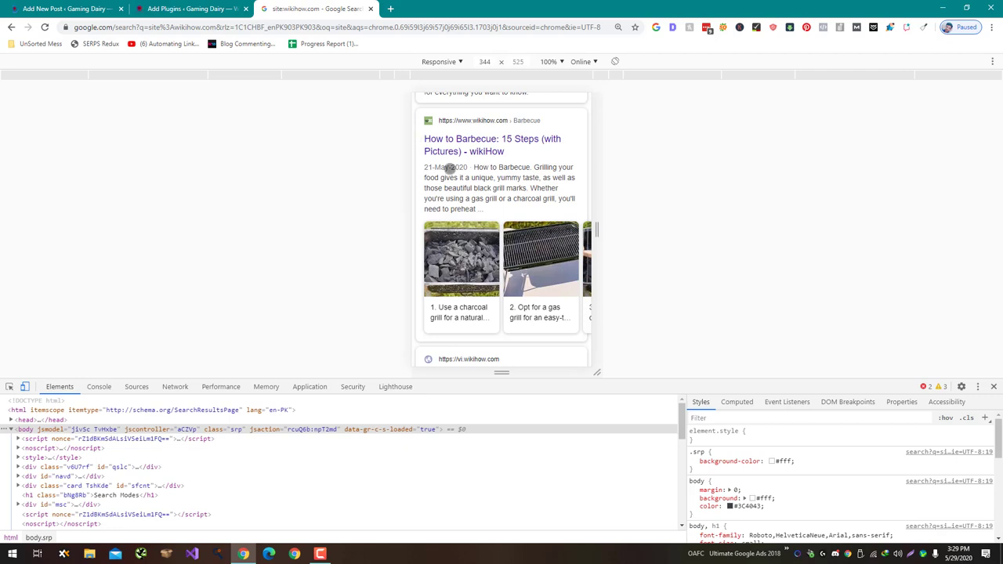
{"action": "left_click_drag", "start_coordinate": [509, 259], "coordinate": [361, 253]}
{"action": "scroll", "coordinate": [501, 259], "scroll_direction": "left", "scroll_amount": 5}
{"action": "scroll", "coordinate": [497, 239], "scroll_direction": "down", "scroll_amount": 1}
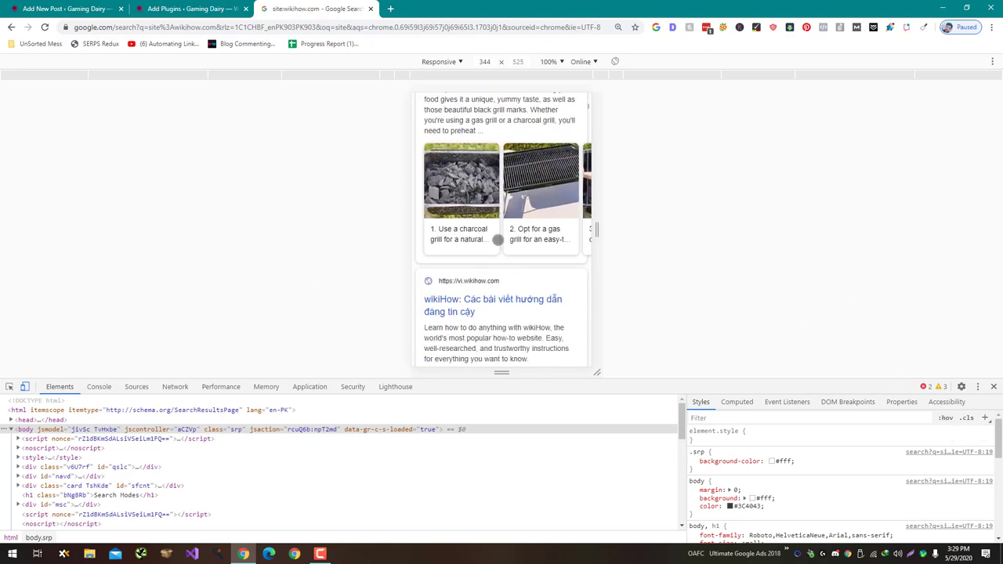
{"action": "scroll", "coordinate": [498, 240], "scroll_direction": "down", "scroll_amount": 2}
{"action": "scroll", "coordinate": [497, 240], "scroll_direction": "down", "scroll_amount": 6}
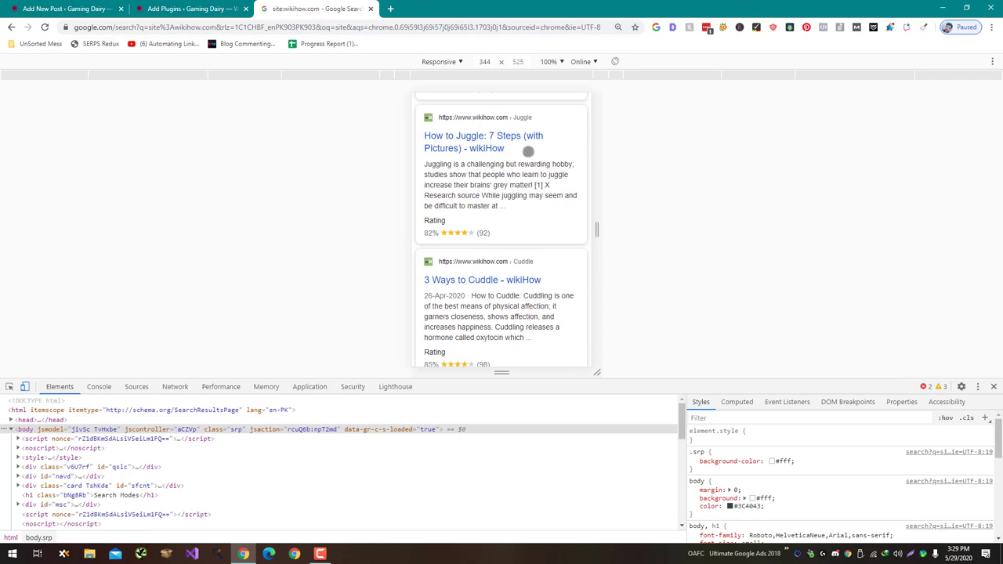
{"action": "scroll", "coordinate": [527, 152], "scroll_direction": "up", "scroll_amount": 1}
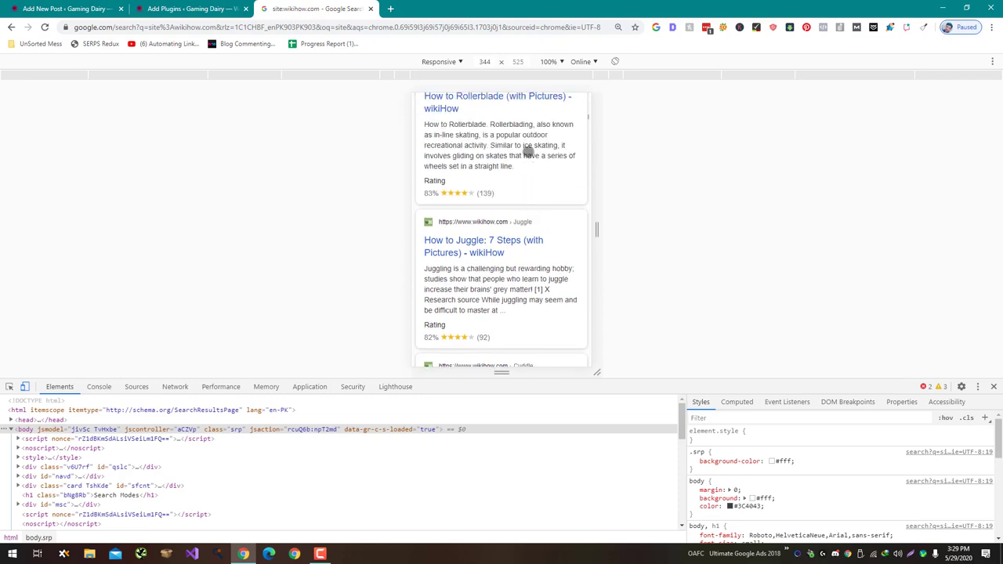
{"action": "left_click", "coordinate": [514, 232]}
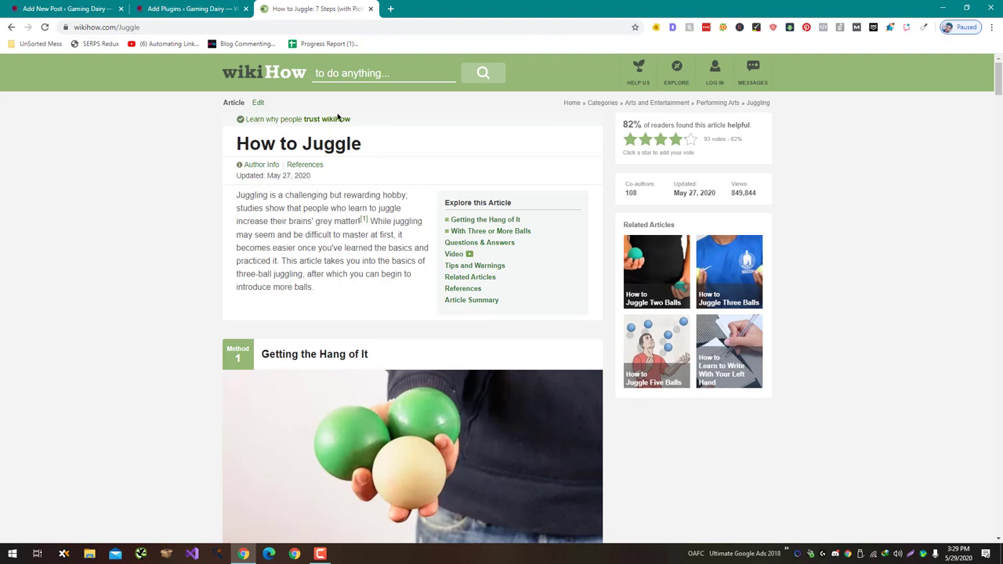
Place the Add New Post tab after the Add Plugins tab and search Google for "schema generator" in a new tab.
{"action": "left_click_drag", "start_coordinate": [69, 9], "coordinate": [204, 11]}
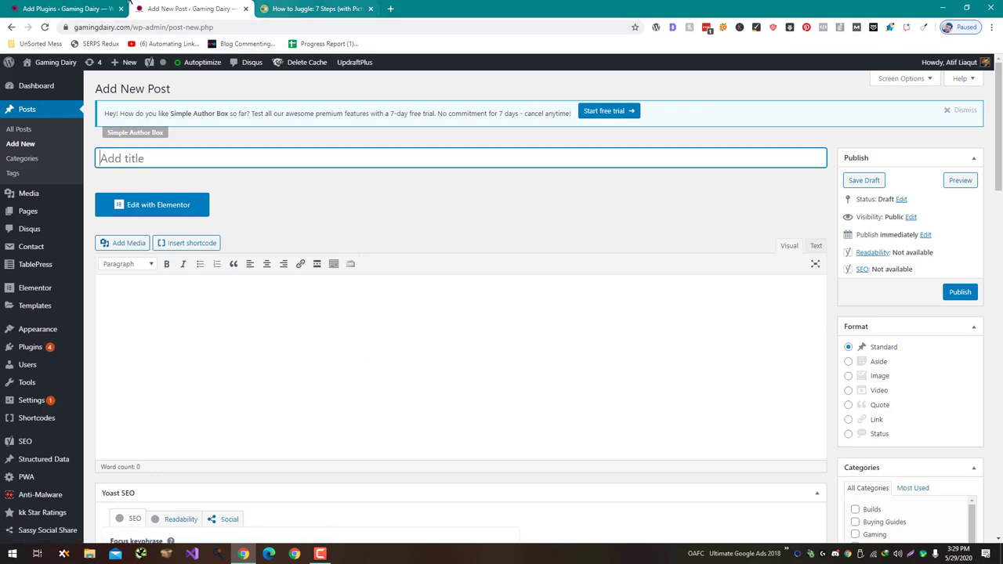
{"action": "left_click", "coordinate": [71, 9]}
{"action": "key", "text": "ctrl+t"}
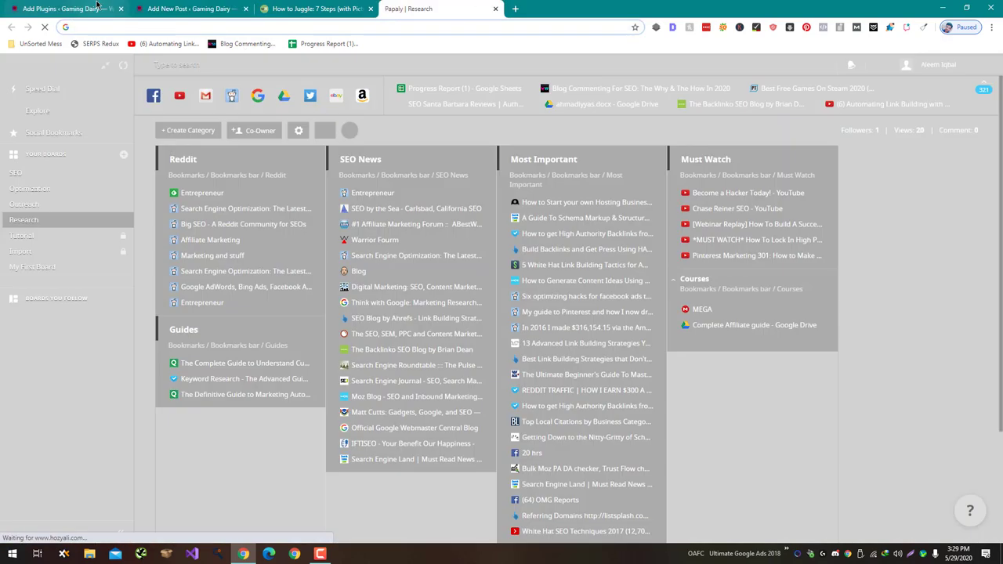
{"action": "type", "text": "rev"}
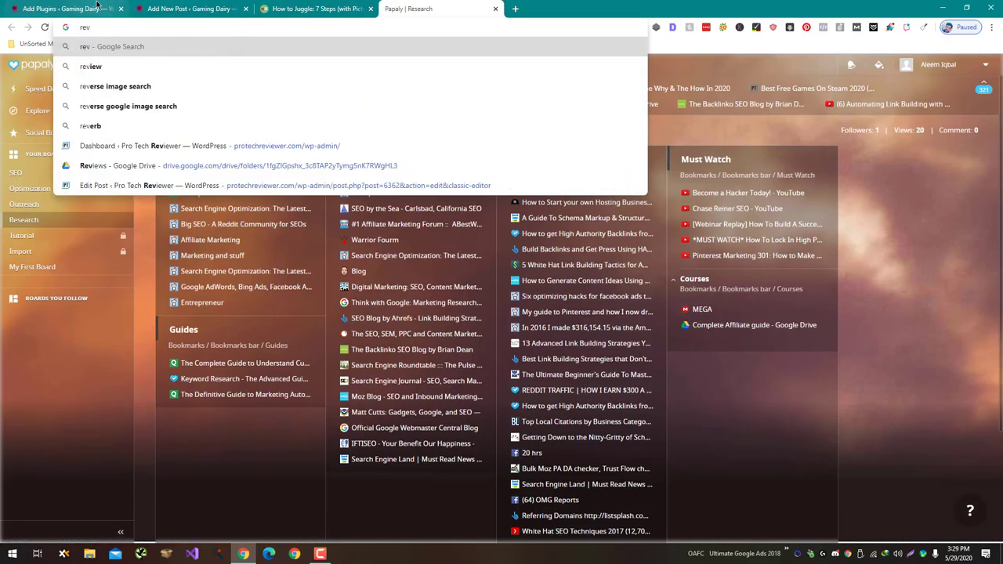
{"action": "type", "text": "schema generator"}
{"action": "key", "text": "Return"}
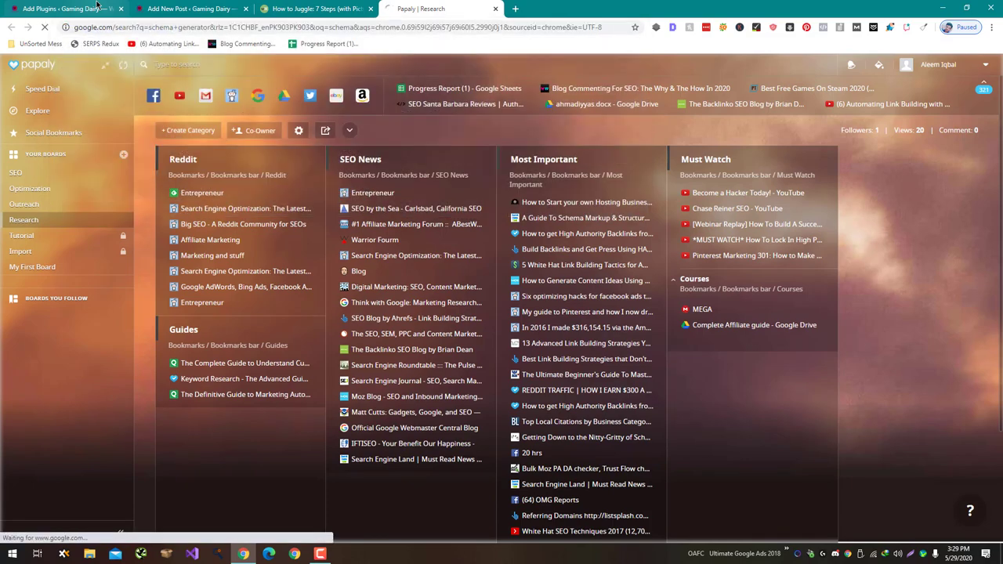
{"action": "key", "text": "ctrl+plus"}
{"action": "key", "text": "ctrl+plus"}
{"action": "key", "text": "ctrl+plus"}
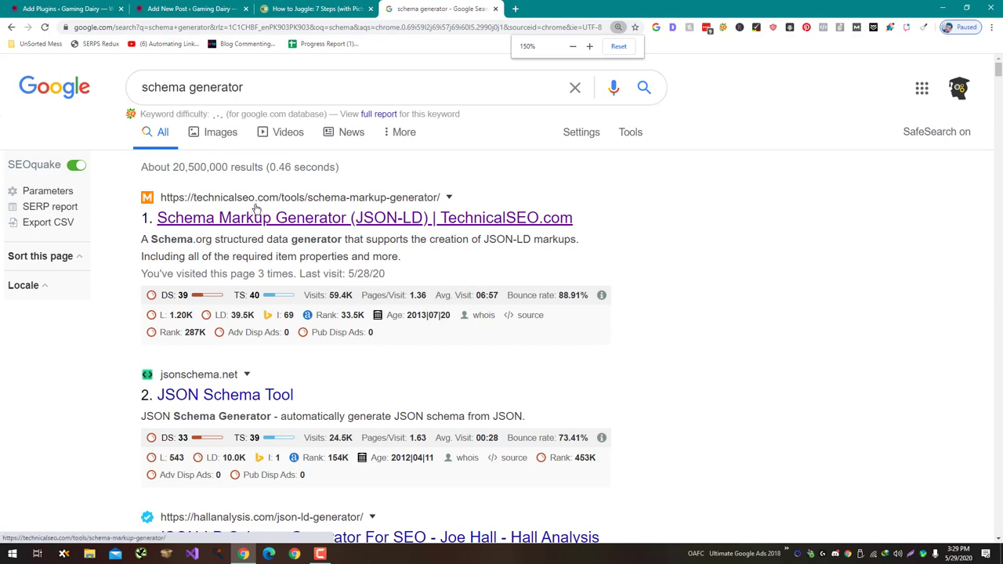
Open TechnicalSEO.com's Schema Markup Generator (JSON-LD) from the search results and choose How-to as the markup to create.
{"action": "key", "text": "ctrl+minus"}
{"action": "key", "text": "ctrl+minus"}
{"action": "key", "text": "ctrl+minus"}
{"action": "left_click", "coordinate": [260, 219]}
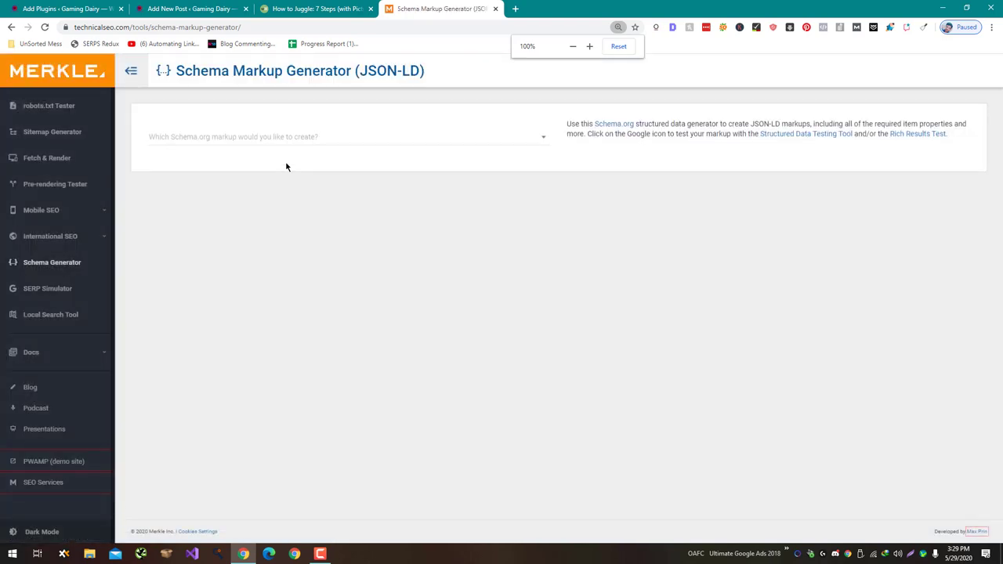
{"action": "left_click", "coordinate": [284, 136]}
{"action": "left_click", "coordinate": [266, 238]}
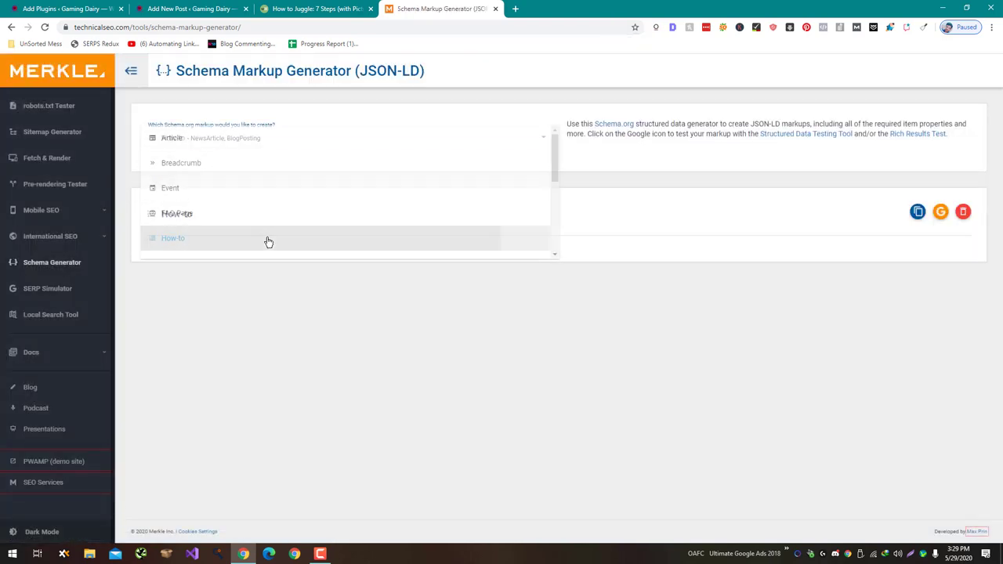
Copy the title "How to Juggle" from the wikiHow article into the How-to markup's Name.
{"action": "left_click", "coordinate": [252, 264]}
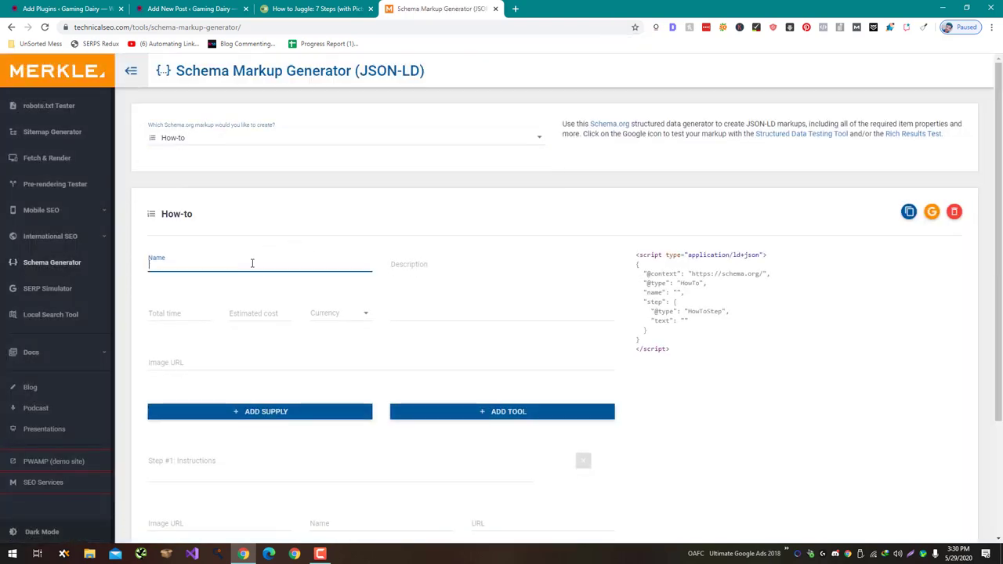
{"action": "left_click", "coordinate": [288, 8]}
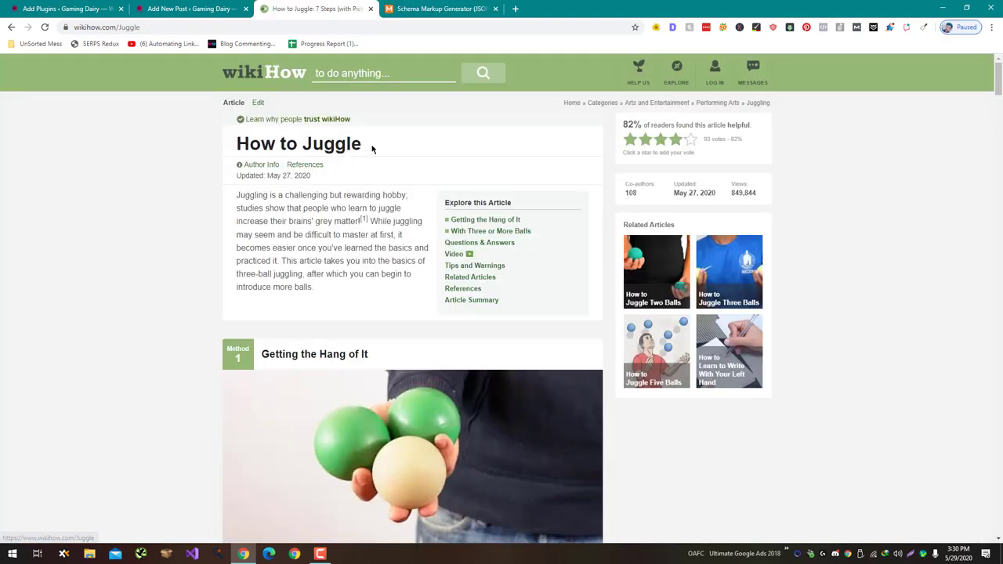
{"action": "left_click_drag", "start_coordinate": [365, 144], "coordinate": [233, 145]}
{"action": "key", "text": "ctrl+c"}
{"action": "left_click", "coordinate": [384, 8]}
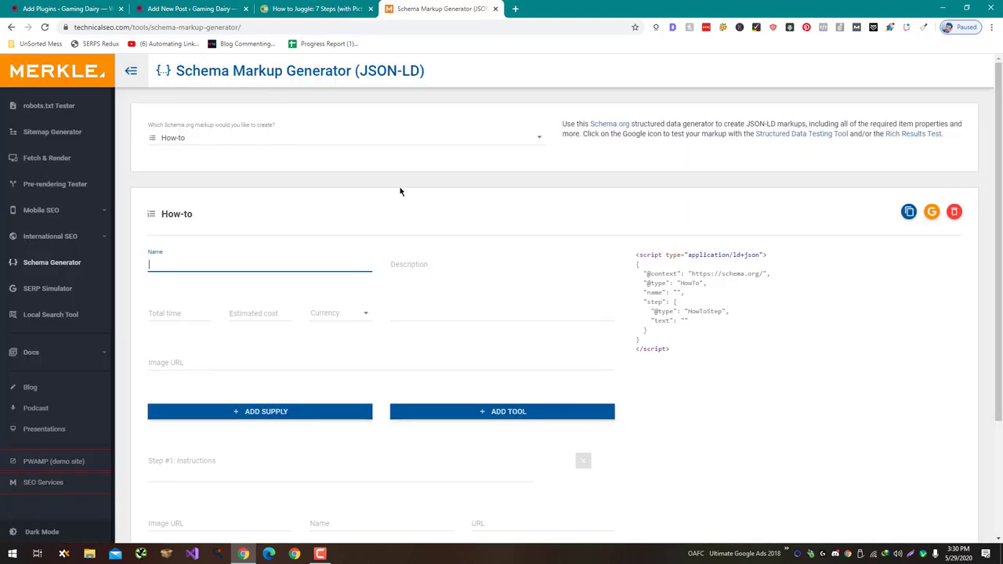
{"action": "key", "text": "ctrl+v"}
Copy the wikiHow article's introductory paragraph into the markup's Description and set the total time to 10.
{"action": "left_click", "coordinate": [403, 285]}
{"action": "left_click", "coordinate": [329, 9]}
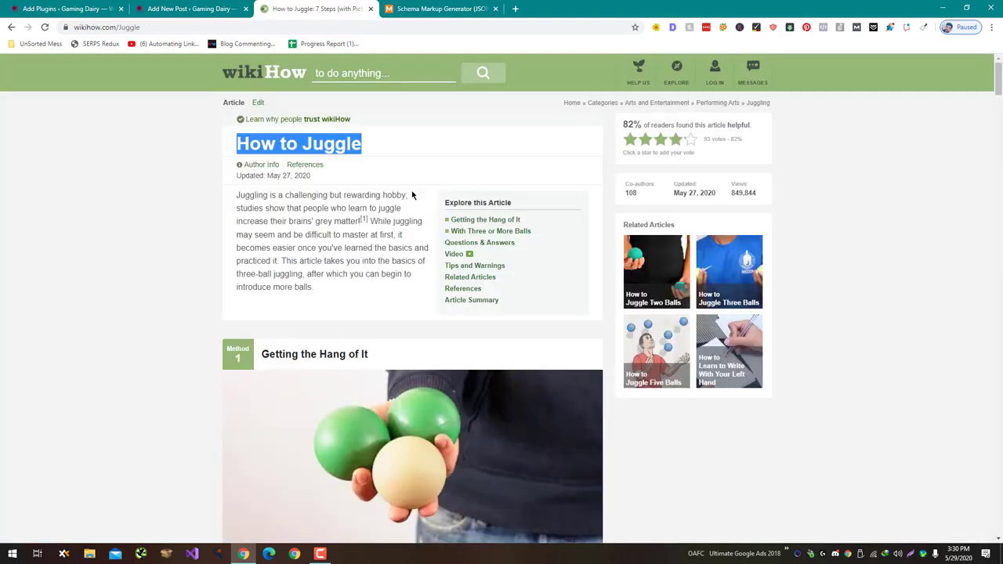
{"action": "left_click_drag", "start_coordinate": [405, 292], "coordinate": [234, 206]}
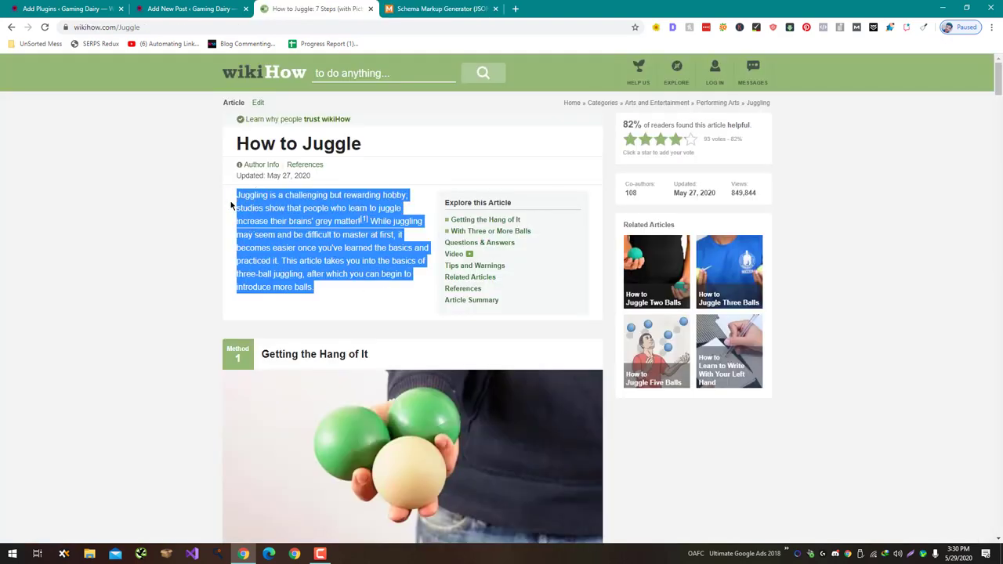
{"action": "left_click", "coordinate": [477, 9]}
{"action": "type", "text": "Juggling is a challenging but rewarding hobby; studies show that people who learn to juggle increase their brains' grey matter![1] While juggling may seem and be difficult to master at first, it becomes easier once you've learned the basics and practiced it. This article takes you into the basics of three-ball juggling, after which you can begin to introduce more balls."}
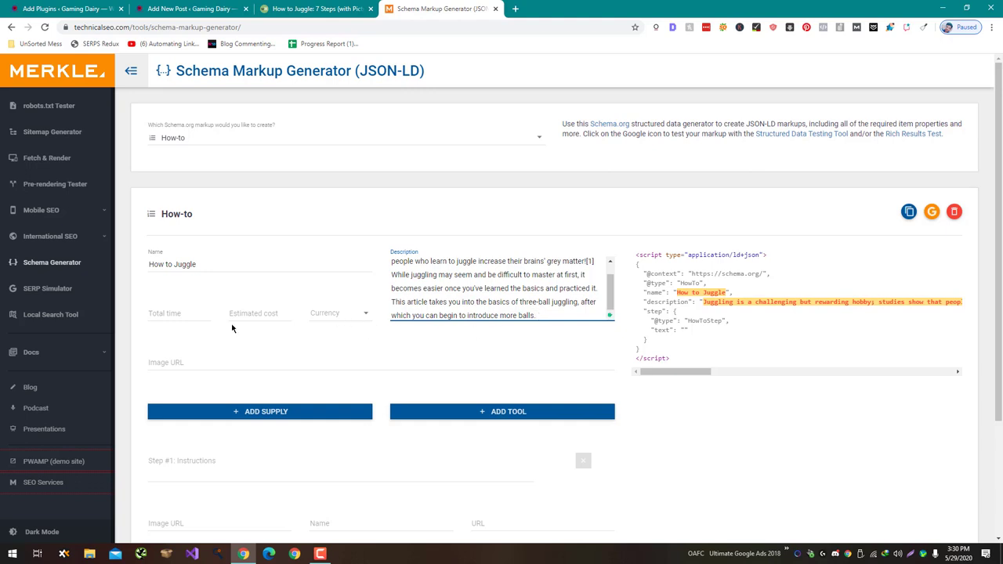
{"action": "left_click", "coordinate": [188, 311]}
{"action": "type", "text": "10"}
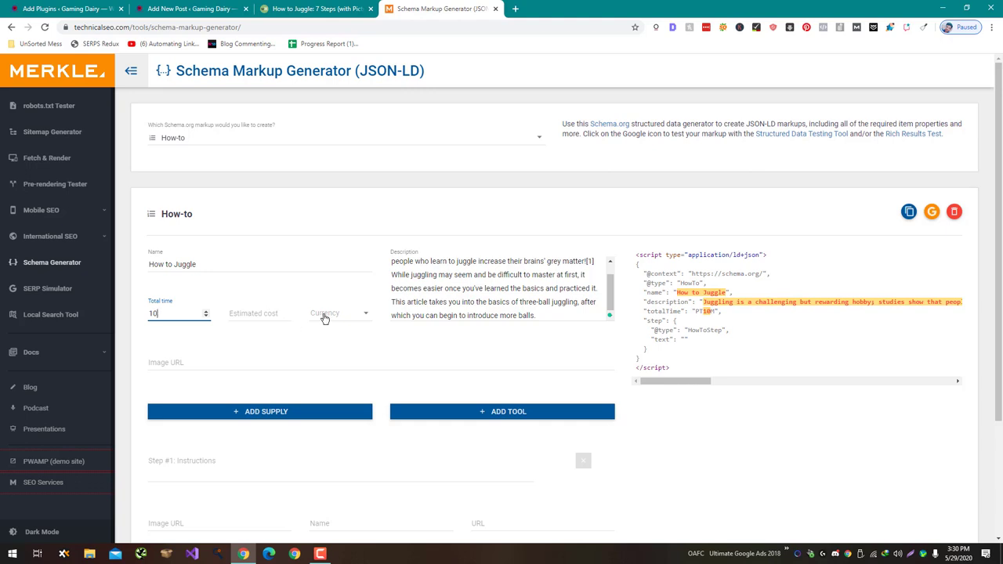
Copy the image address of the picture under "Getting the Hang of It" into the markup's main Image URL.
{"action": "left_click", "coordinate": [303, 356]}
{"action": "left_click", "coordinate": [314, 8]}
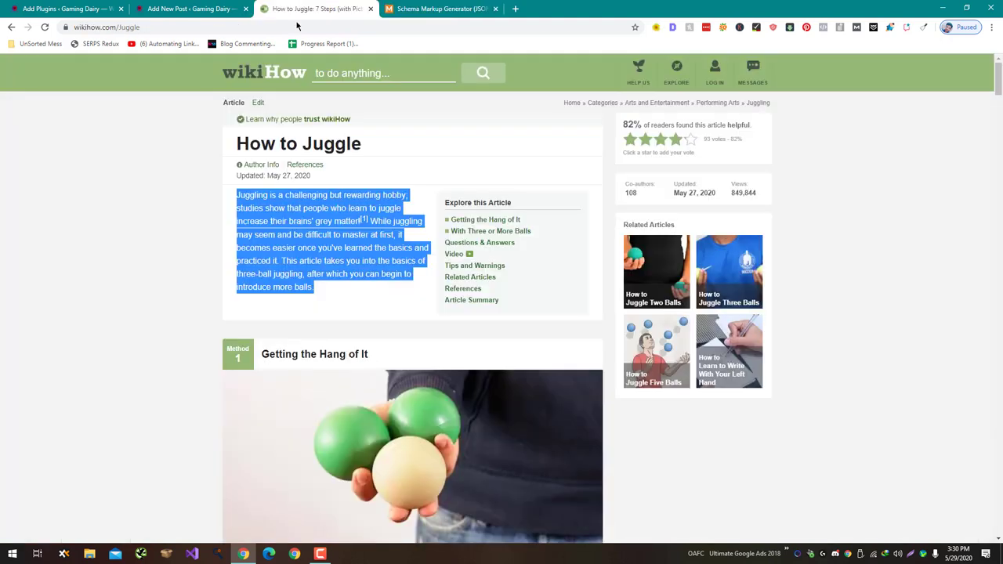
{"action": "scroll", "coordinate": [398, 341], "scroll_direction": "down", "scroll_amount": 2}
{"action": "left_click", "coordinate": [439, 9]}
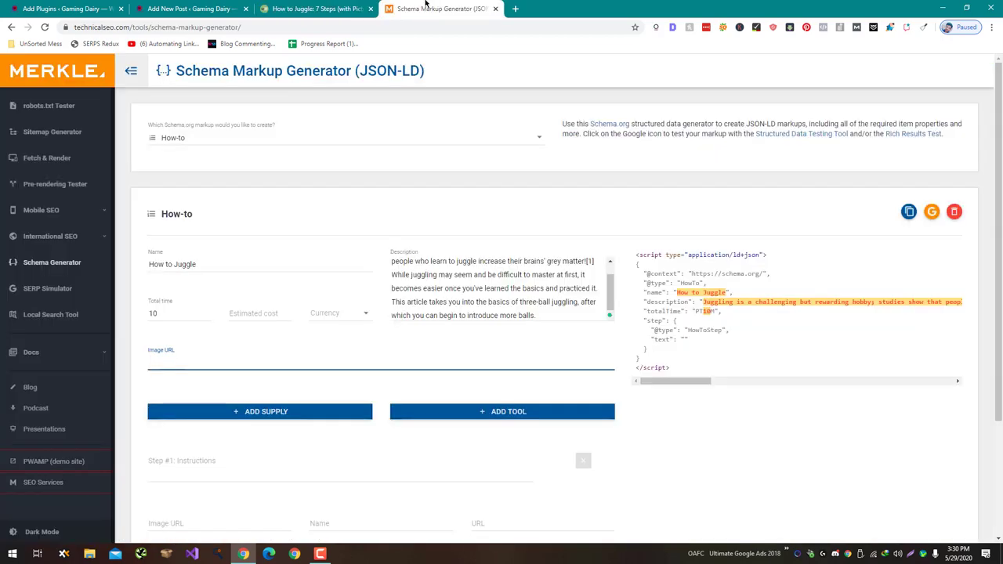
{"action": "left_click", "coordinate": [352, 6]}
{"action": "scroll", "coordinate": [354, 266], "scroll_direction": "down", "scroll_amount": 1}
{"action": "right_click", "coordinate": [353, 265]}
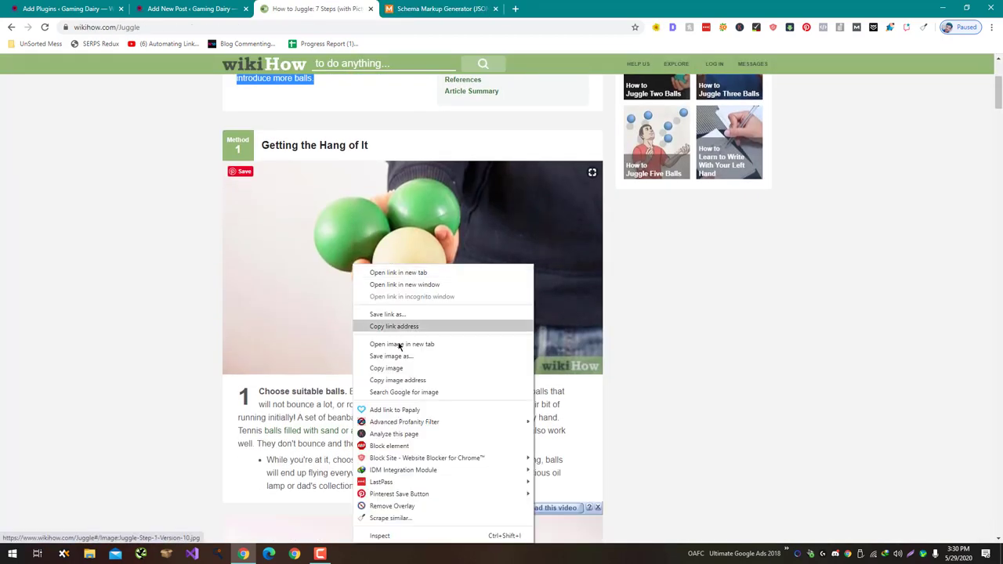
{"action": "left_click", "coordinate": [419, 379]}
{"action": "left_click", "coordinate": [443, 9]}
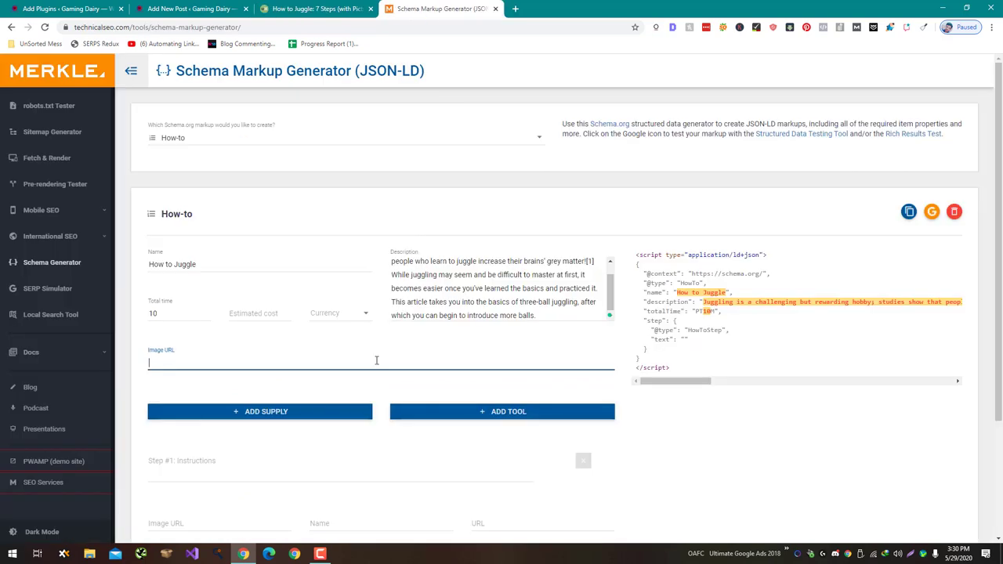
{"action": "type", "text": "https://www.wikihow.com/images/thumb/3/3b/Juggle-Step-1-Version-10.jpg/v4-460px-Juggle-Step-1-Version-10.jpg.webp"}
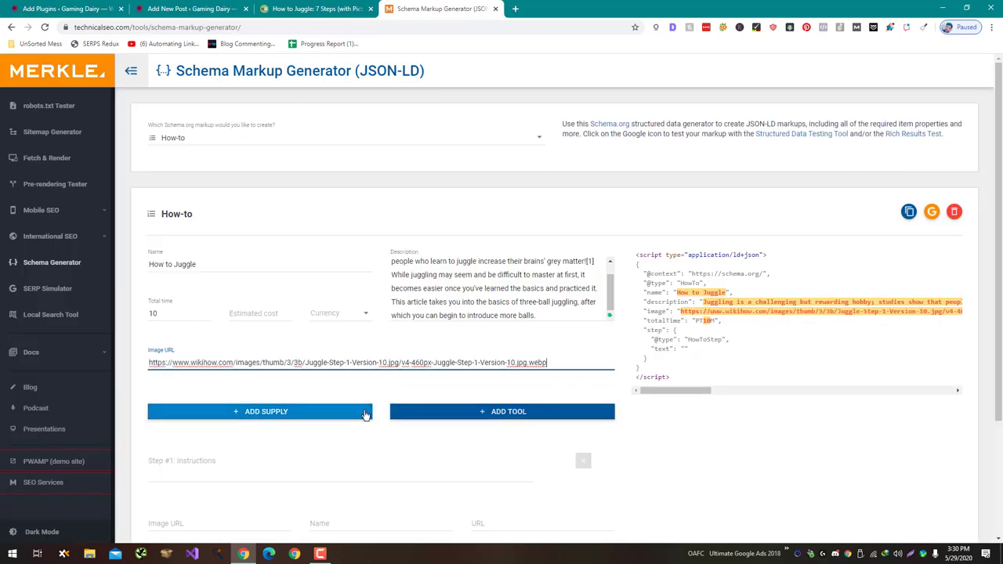
Check the wikiHow article for required supplies and add a supply named "Balls" to the How-to markup.
{"action": "left_click", "coordinate": [366, 413]}
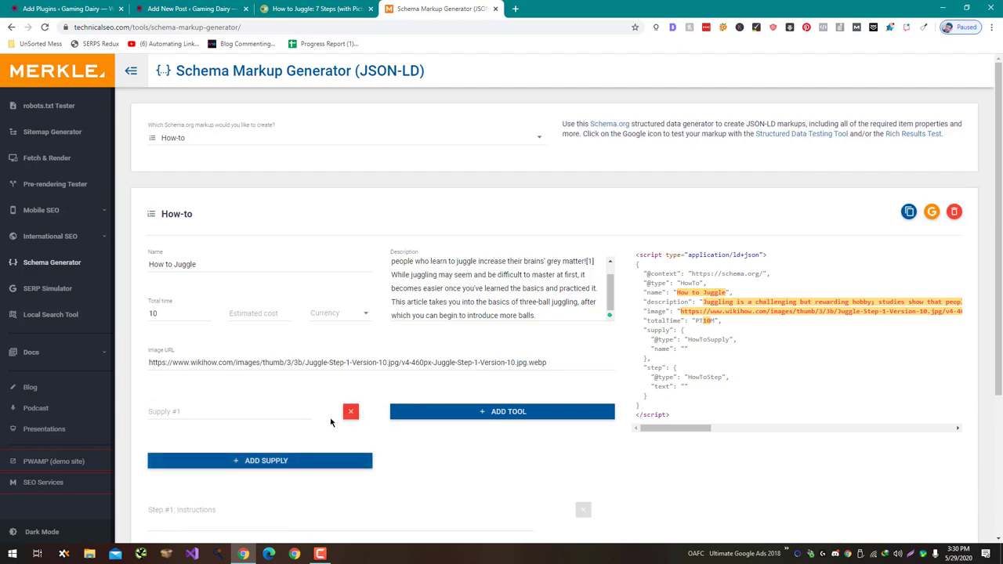
{"action": "left_click", "coordinate": [299, 410]}
{"action": "left_click", "coordinate": [317, 9]}
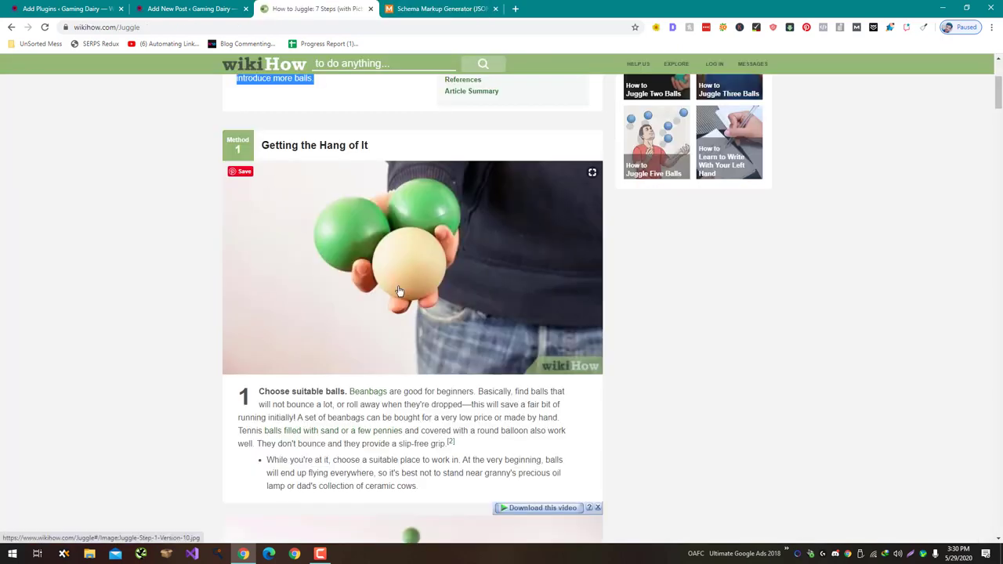
{"action": "scroll", "coordinate": [399, 290], "scroll_direction": "up", "scroll_amount": 3}
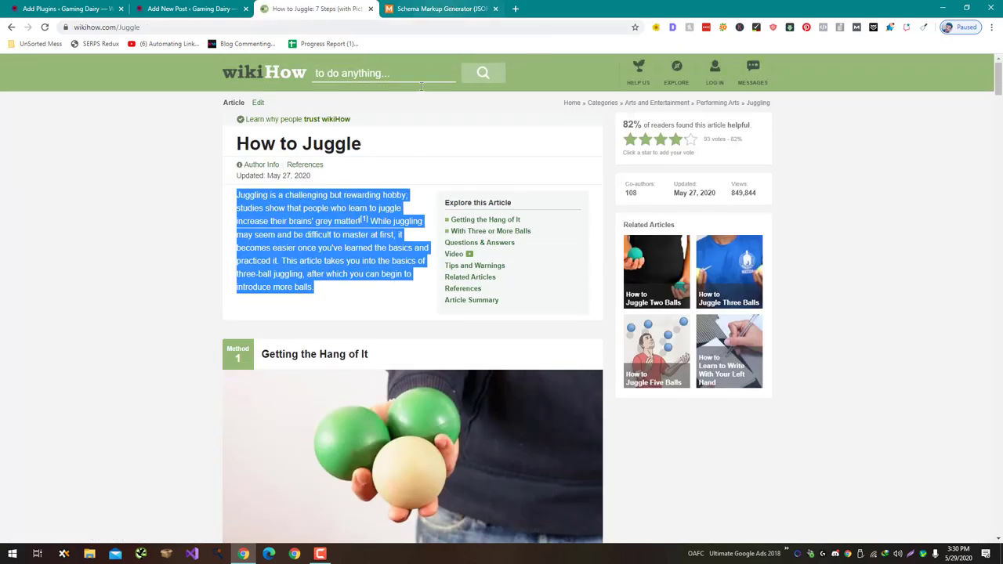
{"action": "scroll", "coordinate": [397, 292], "scroll_direction": "down", "scroll_amount": 2}
{"action": "scroll", "coordinate": [397, 292], "scroll_direction": "down", "scroll_amount": 2}
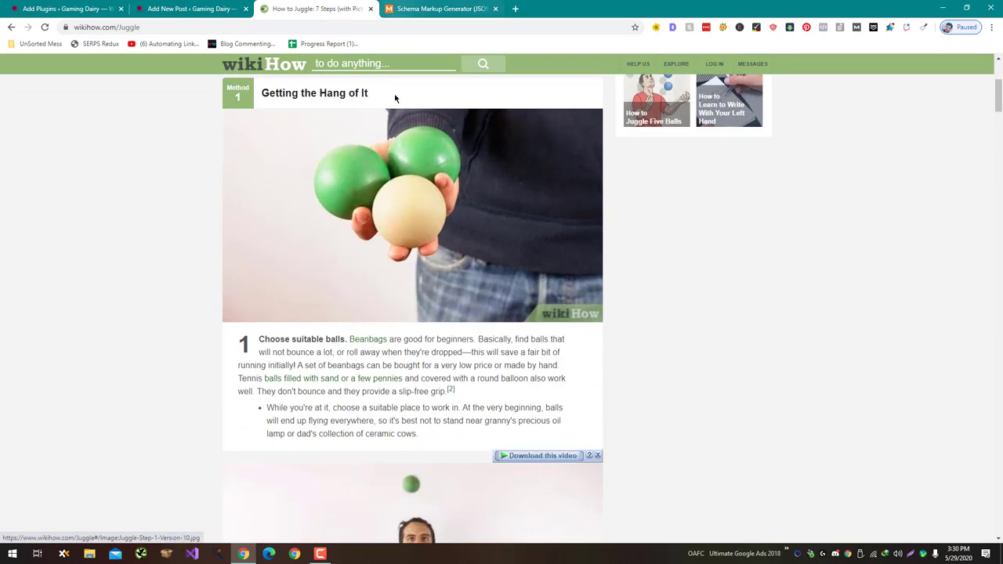
{"action": "left_click", "coordinate": [465, 9]}
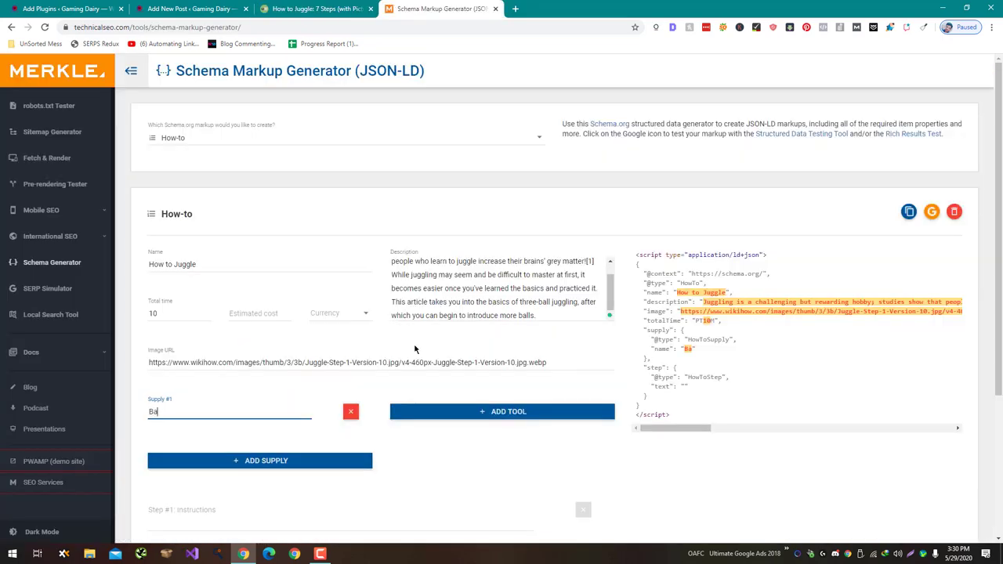
{"action": "scroll", "coordinate": [398, 345], "scroll_direction": "down", "scroll_amount": 1}
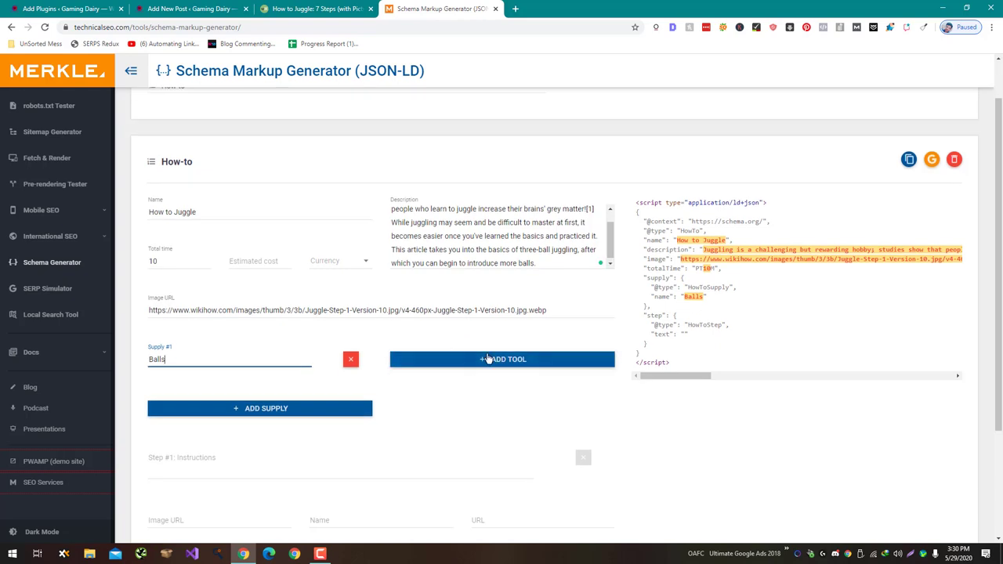
{"action": "scroll", "coordinate": [428, 319], "scroll_direction": "down", "scroll_amount": 2}
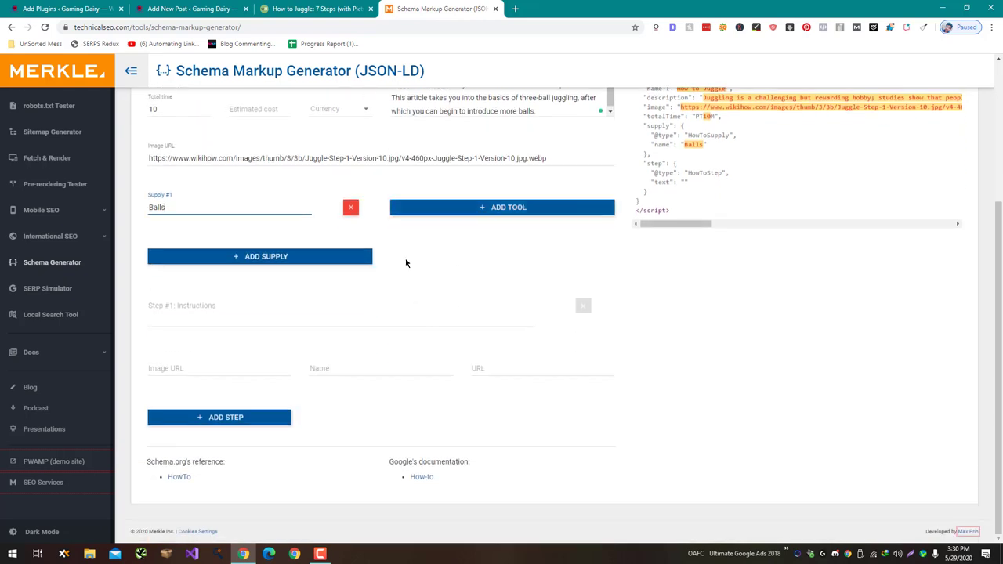
Copy the paragraph following "Choose suitable balls" from the wikiHow article into the markup's Step #1 Instructions.
{"action": "left_click", "coordinate": [325, 9]}
{"action": "scroll", "coordinate": [366, 103], "scroll_direction": "down", "scroll_amount": 1}
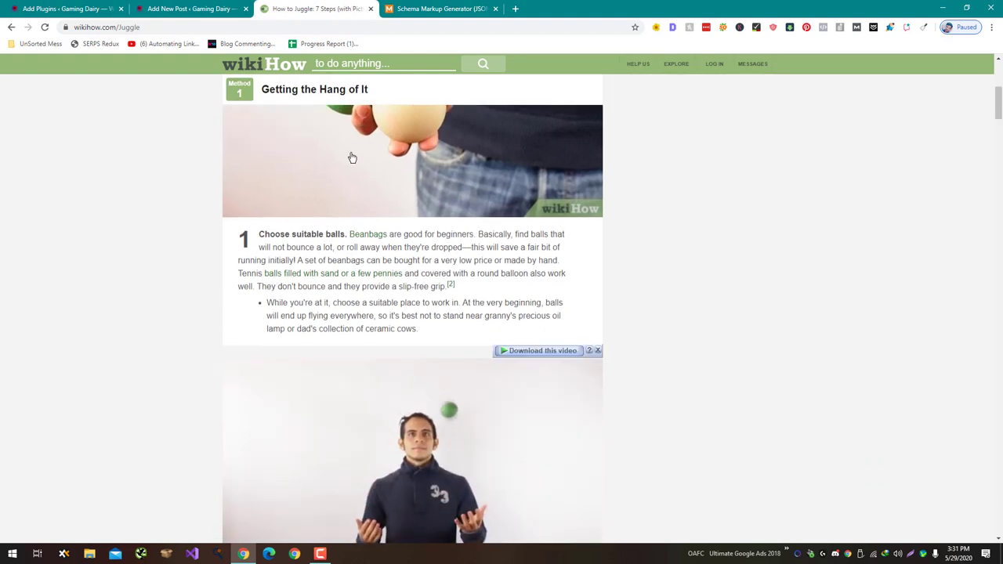
{"action": "scroll", "coordinate": [353, 199], "scroll_direction": "up", "scroll_amount": 1}
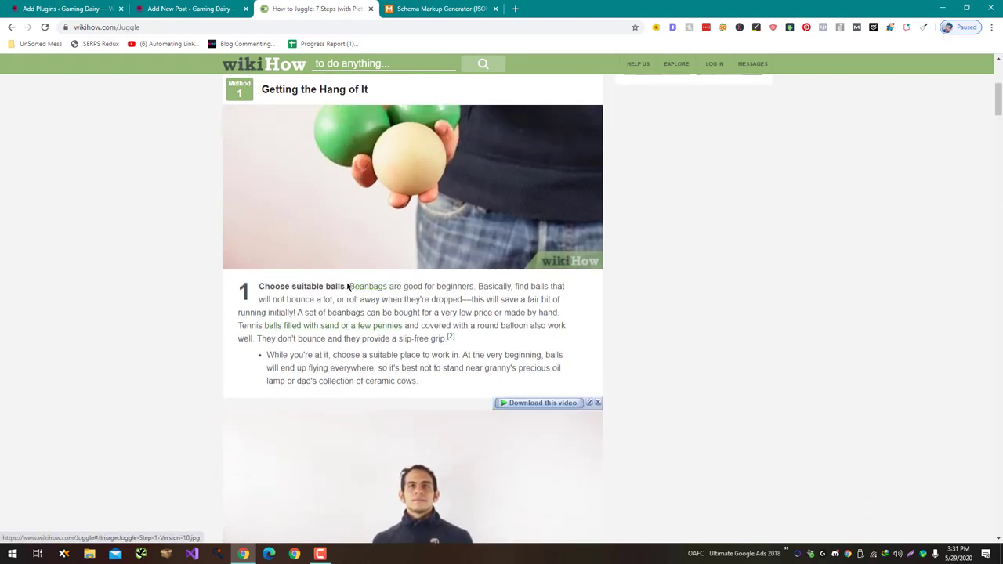
{"action": "left_click_drag", "start_coordinate": [348, 286], "coordinate": [559, 346]}
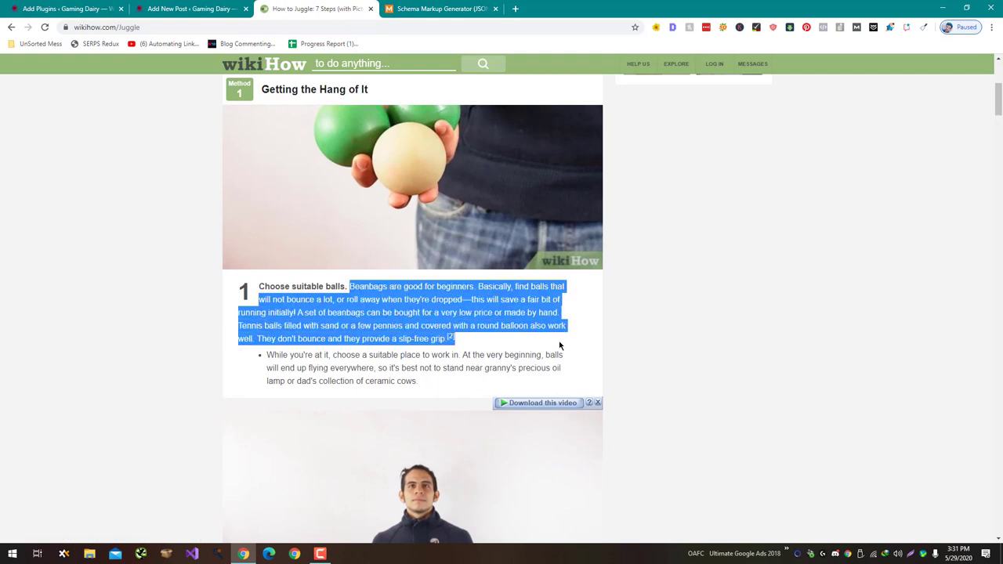
{"action": "left_click", "coordinate": [421, 6]}
{"action": "left_click", "coordinate": [373, 322]}
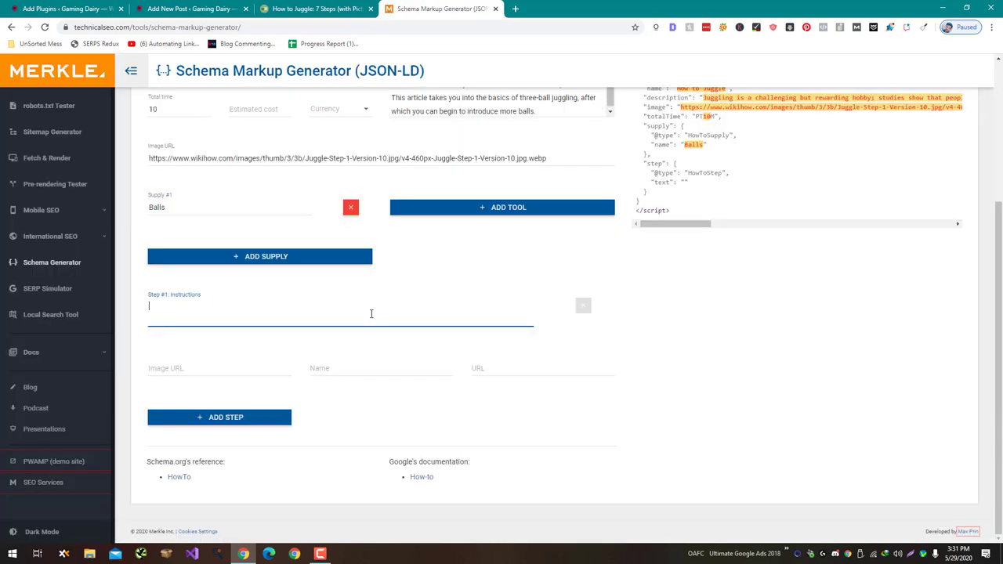
{"action": "key", "text": "ctrl+v"}
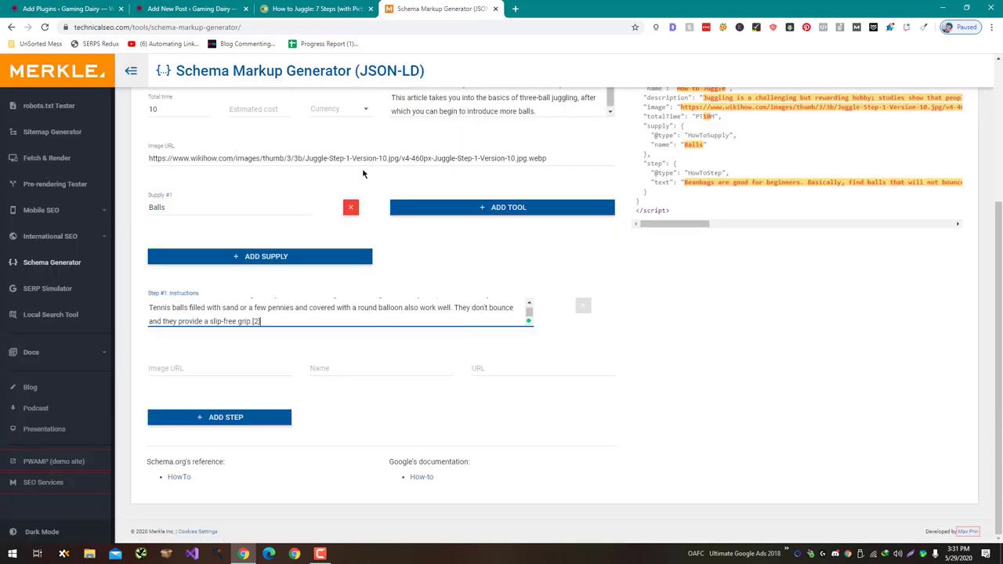
Copy the heading "Choose suitable balls" from the wikiHow article into the Name of Step #1.
{"action": "left_click", "coordinate": [341, 8]}
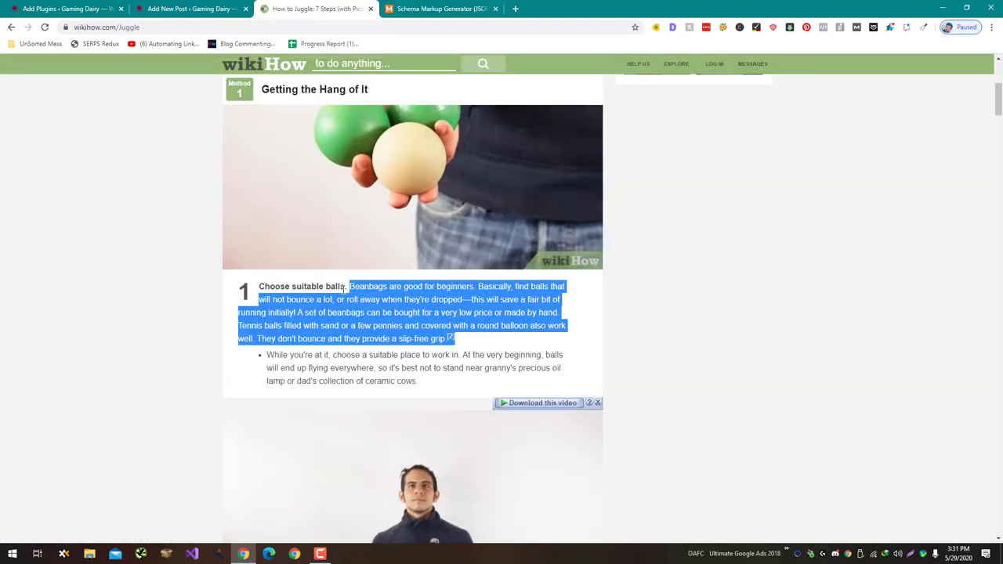
{"action": "left_click_drag", "start_coordinate": [344, 288], "coordinate": [257, 286]}
{"action": "key", "text": "ctrl+c"}
{"action": "left_click", "coordinate": [439, 9]}
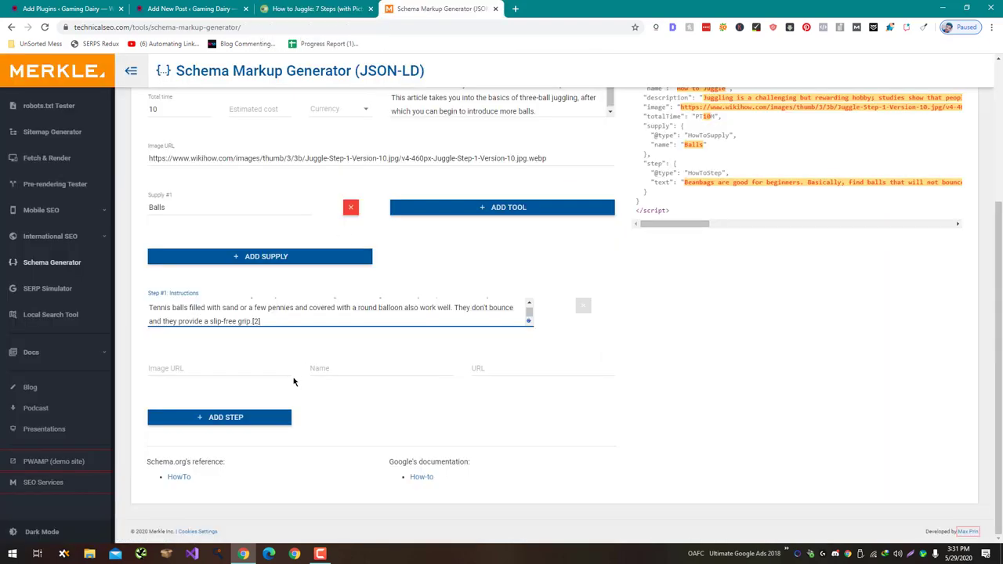
{"action": "left_click", "coordinate": [329, 369]}
{"action": "key", "text": "ctrl+v"}
Copy the image address of the article's first step picture into the Image URL of Step #1.
{"action": "left_click", "coordinate": [317, 9]}
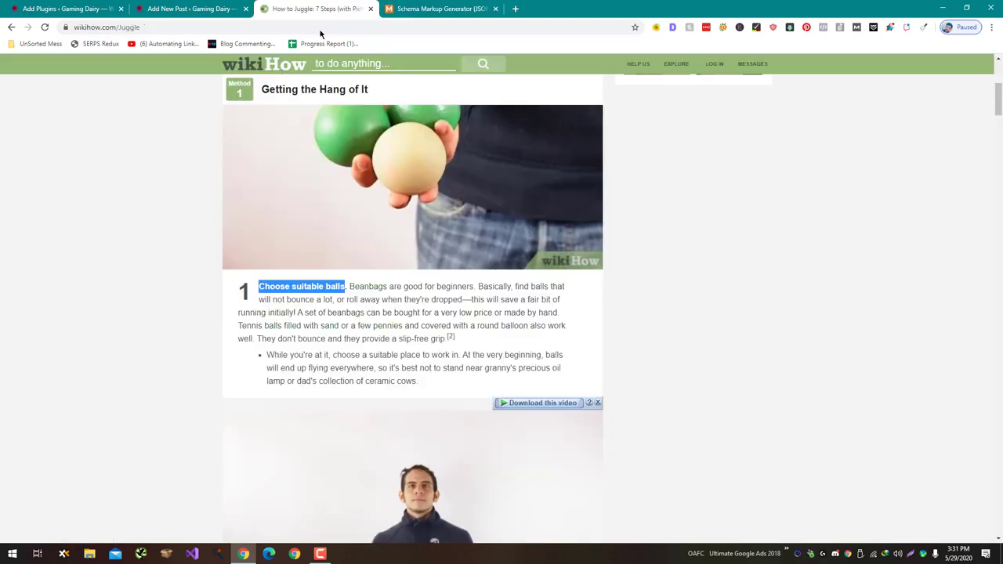
{"action": "scroll", "coordinate": [240, 224], "scroll_direction": "up", "scroll_amount": 1}
{"action": "right_click", "coordinate": [278, 235]}
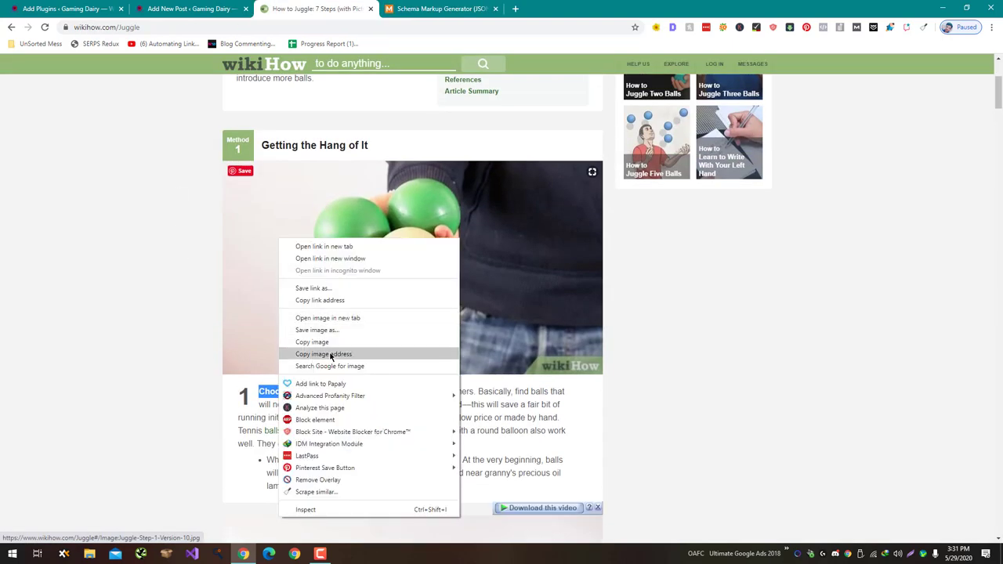
{"action": "left_click", "coordinate": [329, 354]}
{"action": "left_click", "coordinate": [411, 9]}
{"action": "left_click", "coordinate": [267, 369]}
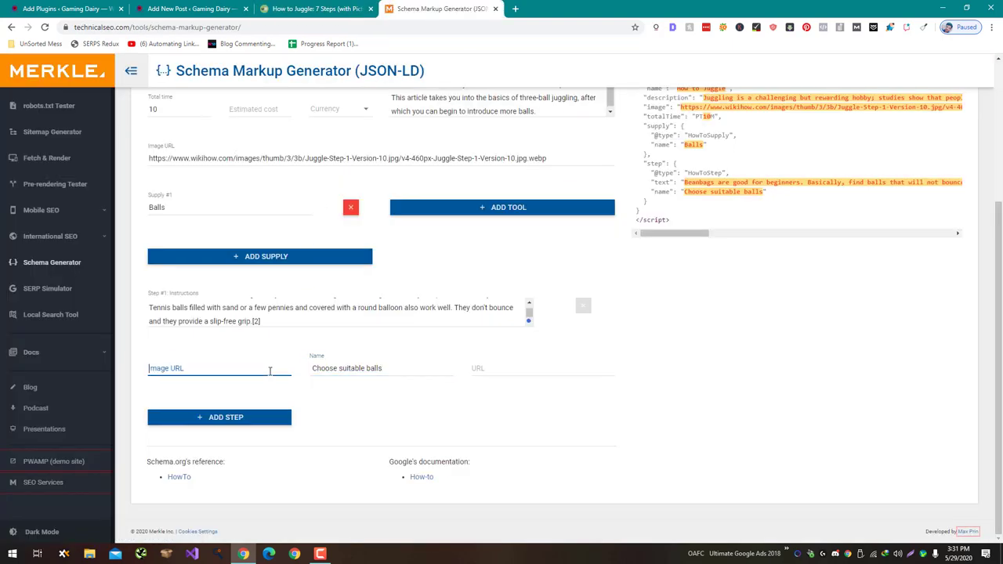
{"action": "key", "text": "ctrl+v"}
{"action": "left_click", "coordinate": [350, 7]}
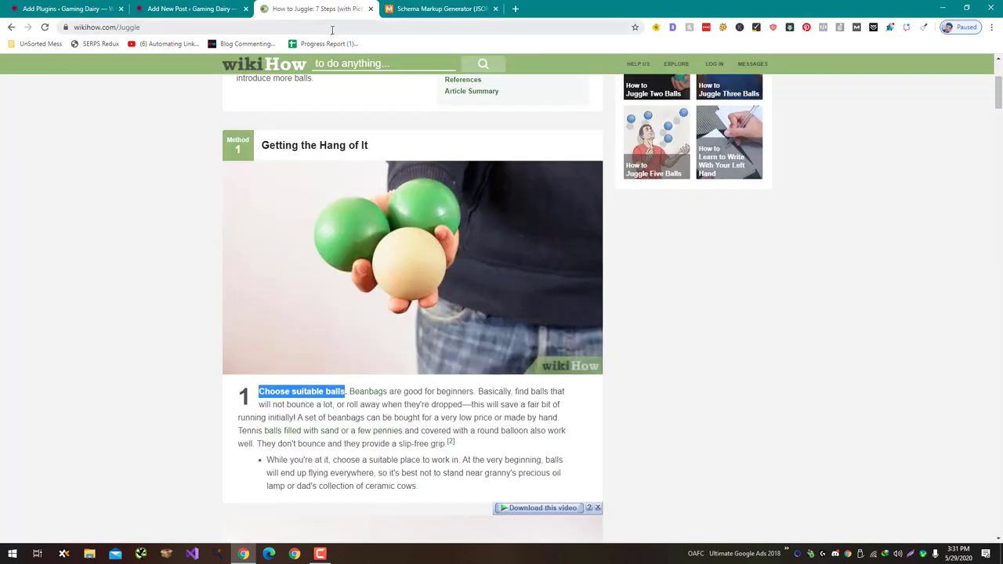
{"action": "left_click", "coordinate": [331, 30]}
{"action": "left_click", "coordinate": [492, 6]}
{"action": "left_click", "coordinate": [532, 368]}
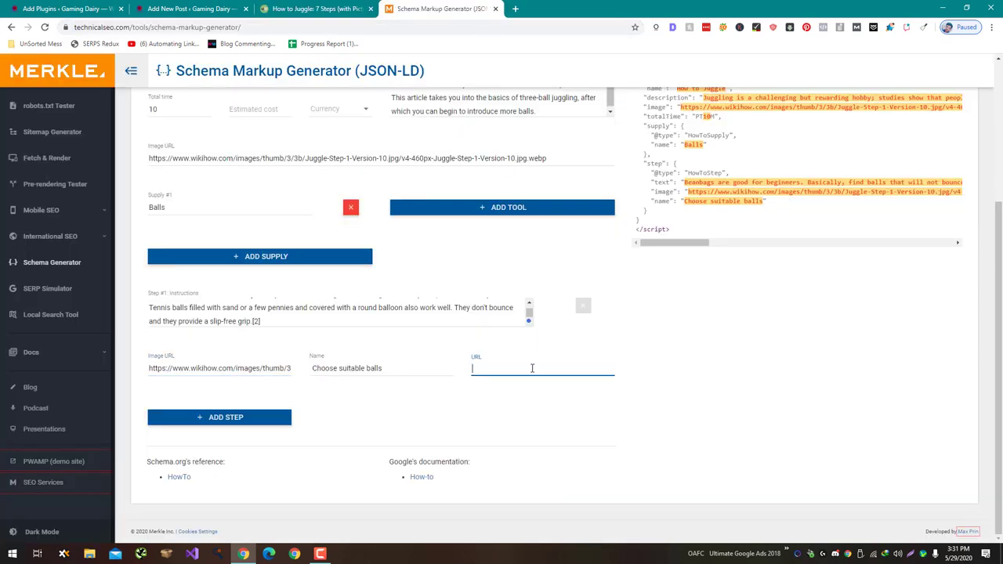
{"action": "key", "text": "ctrl+v"}
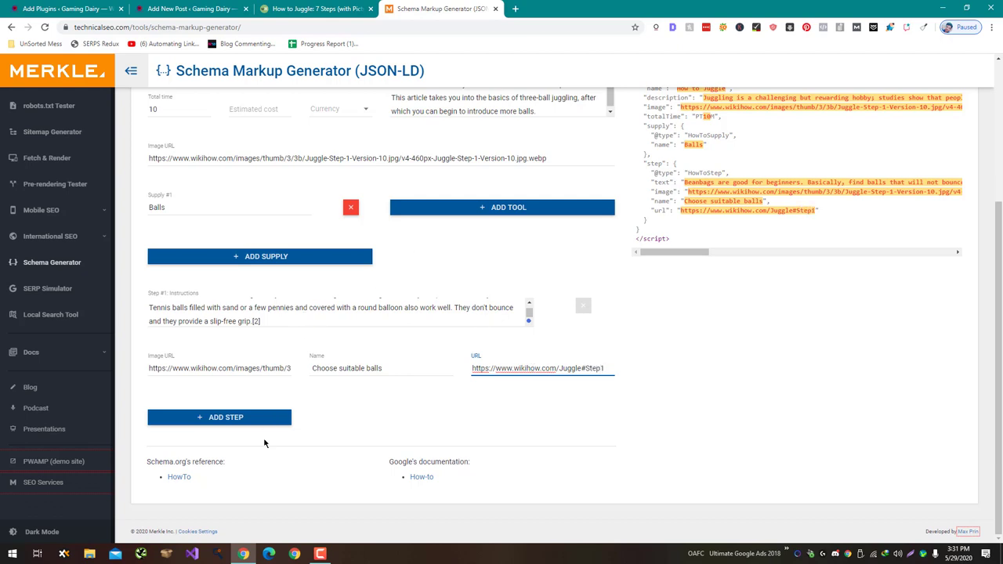
Add a second step to the How-to markup and inspect the page code of the video above the article's step 2.
{"action": "left_click", "coordinate": [266, 417]}
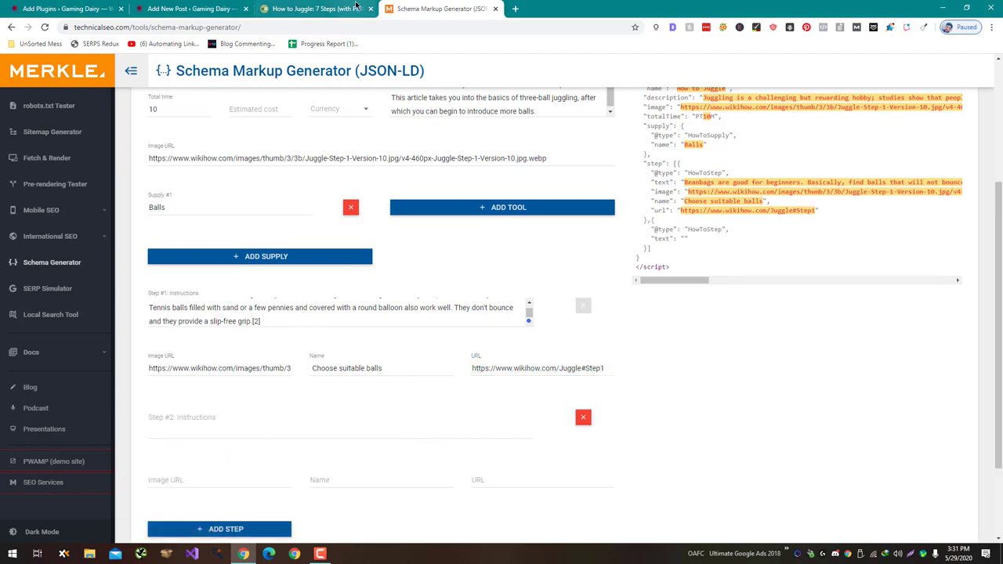
{"action": "left_click", "coordinate": [326, 6]}
{"action": "scroll", "coordinate": [400, 149], "scroll_direction": "down", "scroll_amount": 5}
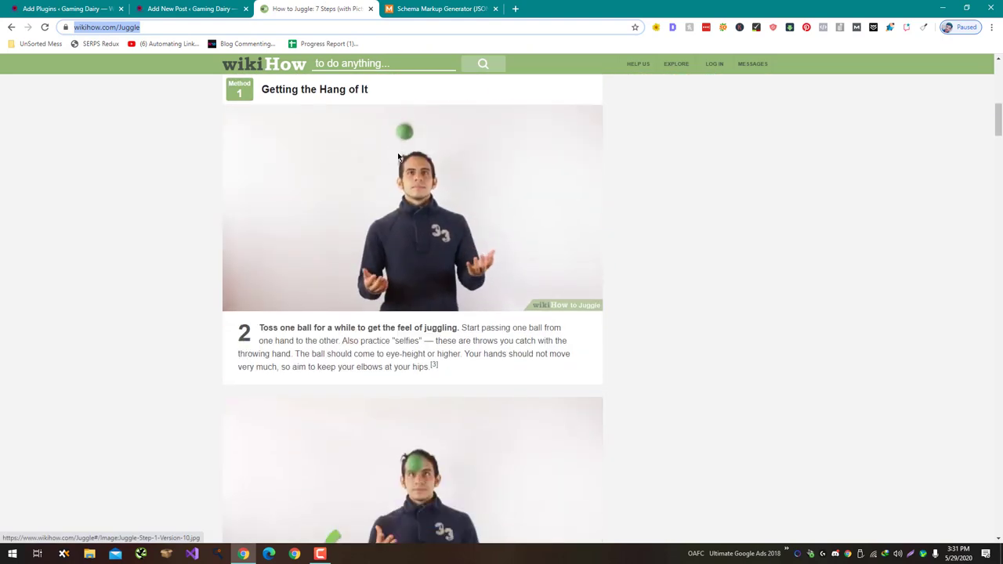
{"action": "scroll", "coordinate": [383, 191], "scroll_direction": "down", "scroll_amount": 2}
{"action": "scroll", "coordinate": [384, 190], "scroll_direction": "up", "scroll_amount": 2}
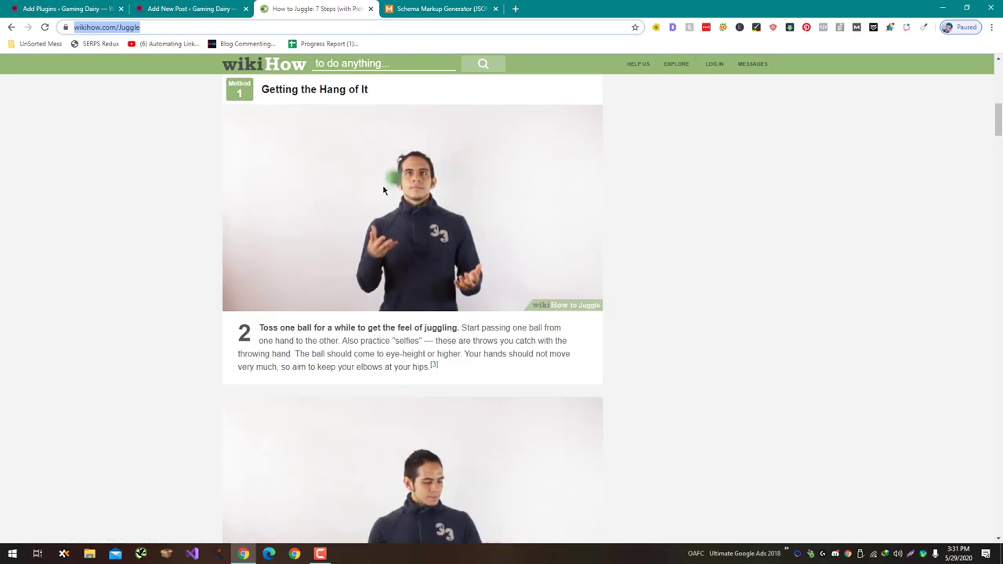
{"action": "right_click", "coordinate": [384, 203]}
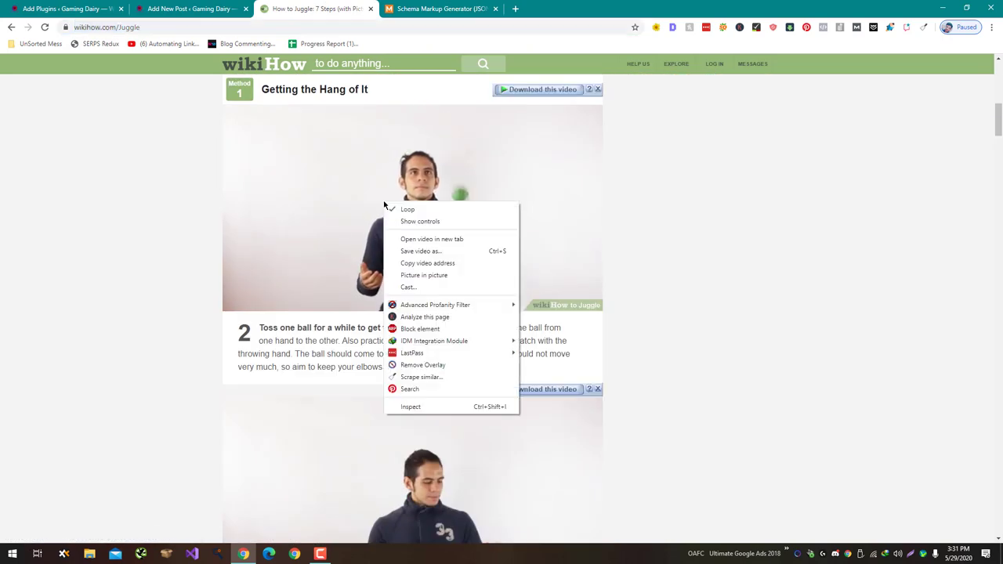
{"action": "left_click", "coordinate": [440, 206]}
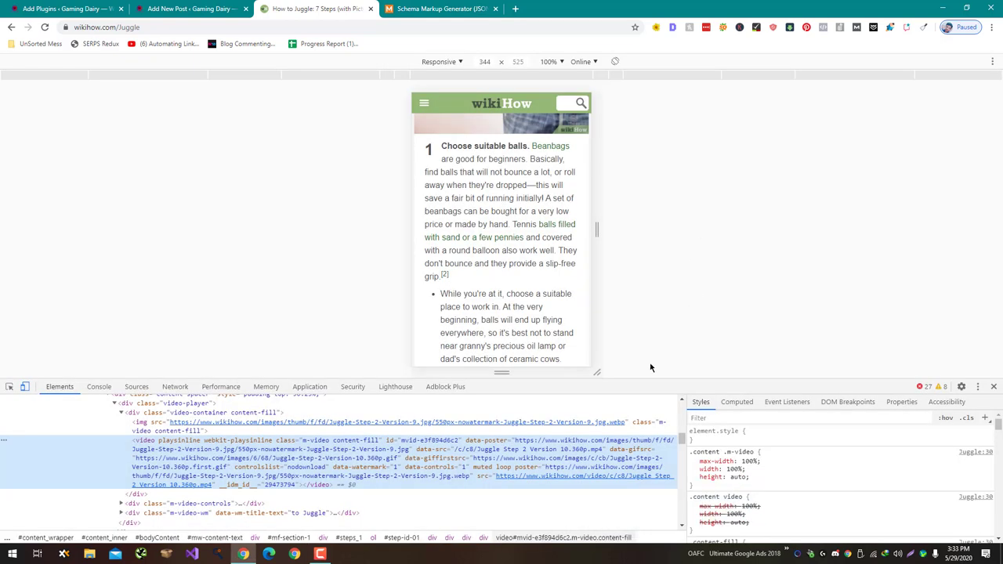
Copy the link address of the step 2 img source from the inspected code into the Image URL of Step #2.
{"action": "right_click", "coordinate": [313, 426]}
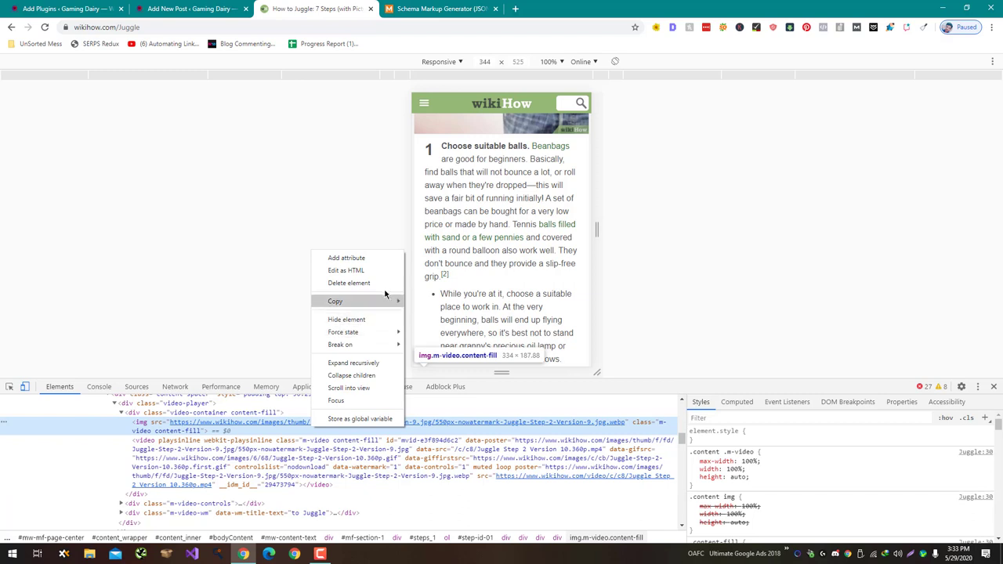
{"action": "mouse_move", "coordinate": [387, 303]}
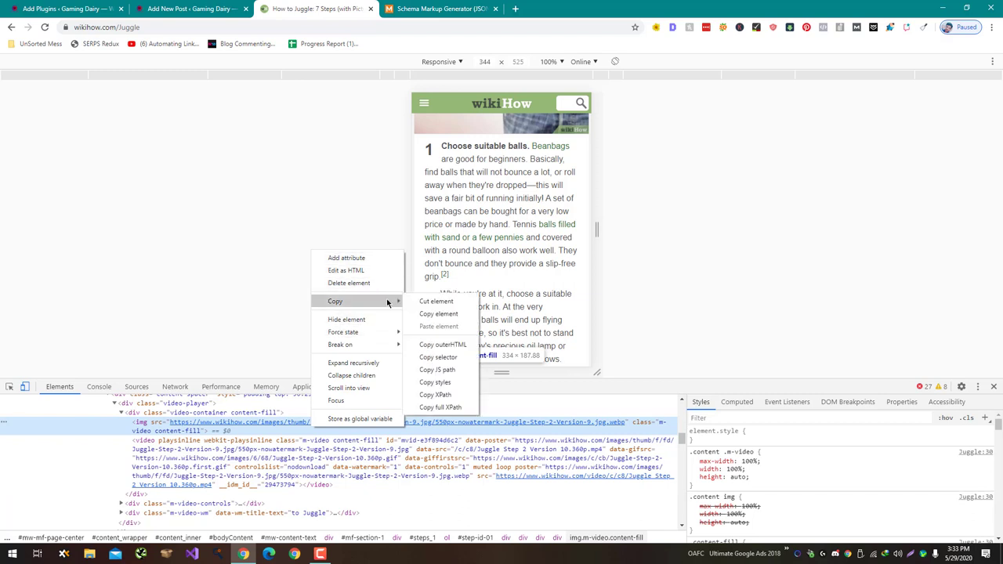
{"action": "right_click", "coordinate": [284, 421]}
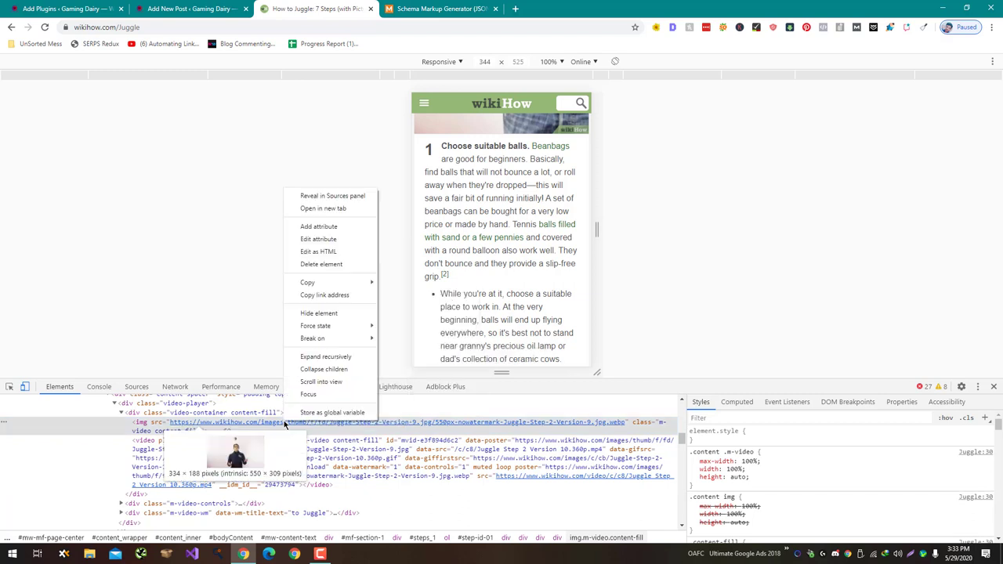
{"action": "left_click", "coordinate": [331, 295]}
{"action": "left_click", "coordinate": [470, 9]}
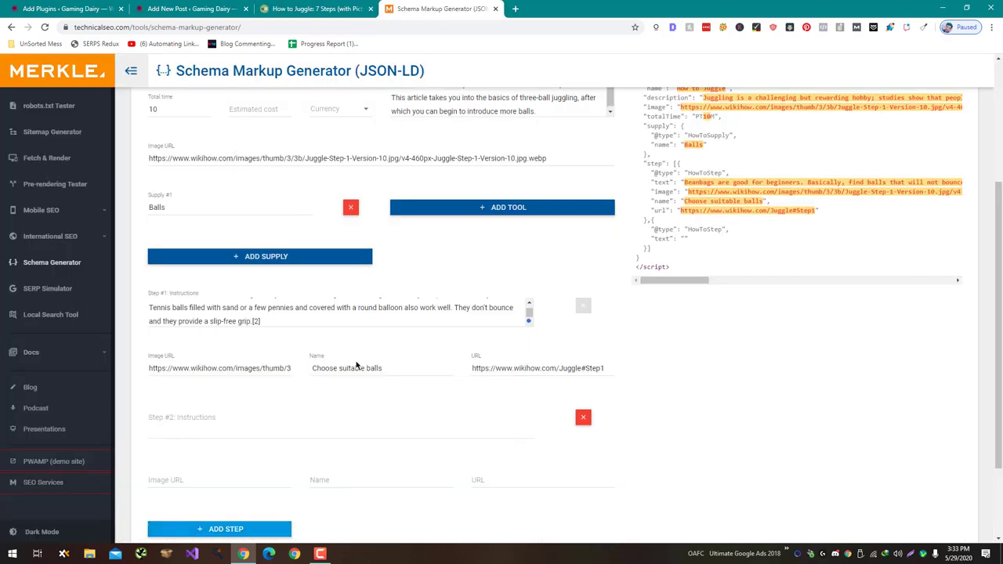
{"action": "left_click", "coordinate": [277, 473]}
{"action": "key", "text": "ctrl+v"}
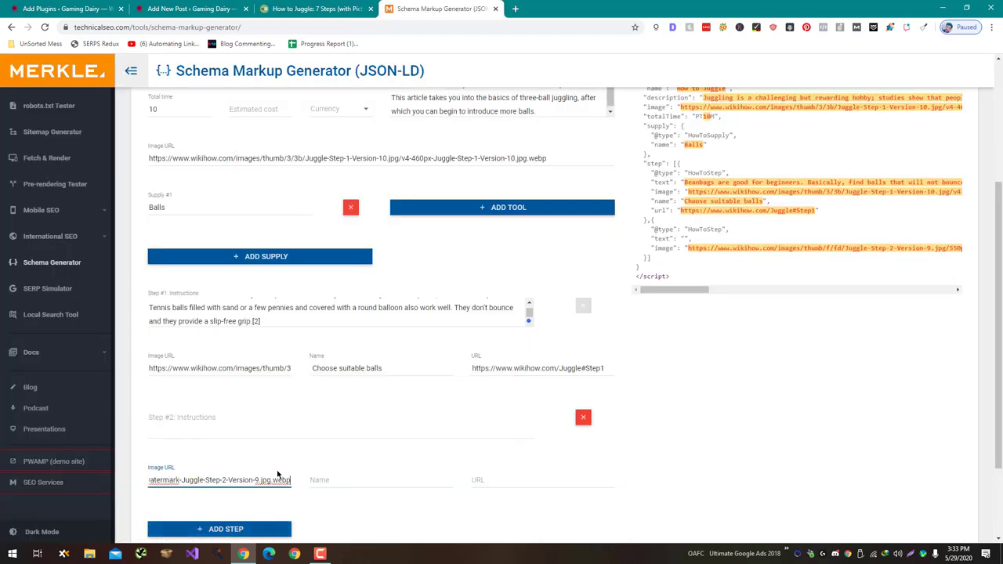
Close the page inspector and copy "Toss one ball for a while to get the feel of juggling." into the Name of Step #2.
{"action": "left_click", "coordinate": [296, 9]}
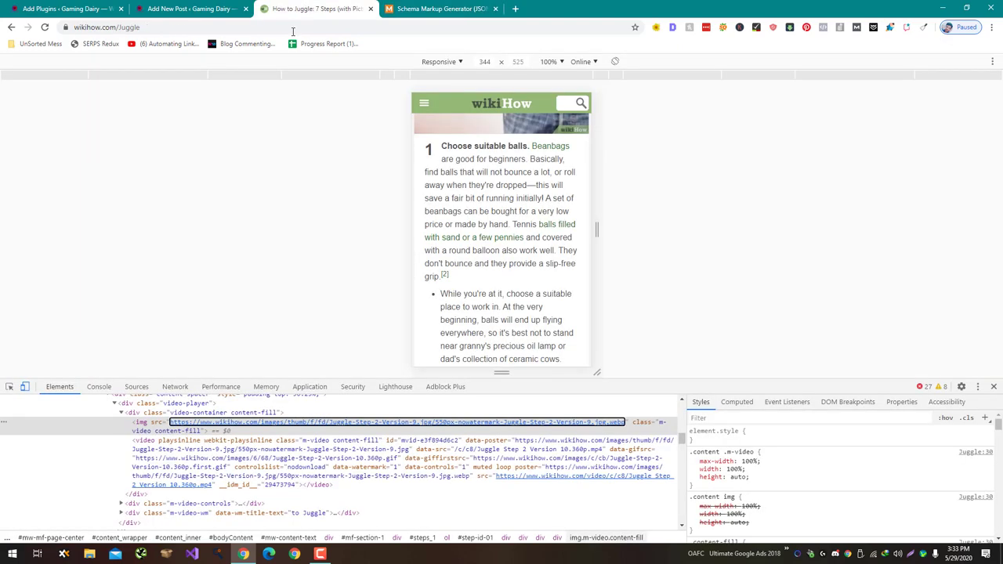
{"action": "left_click", "coordinate": [993, 386]}
{"action": "scroll", "coordinate": [452, 260], "scroll_direction": "down", "scroll_amount": 3}
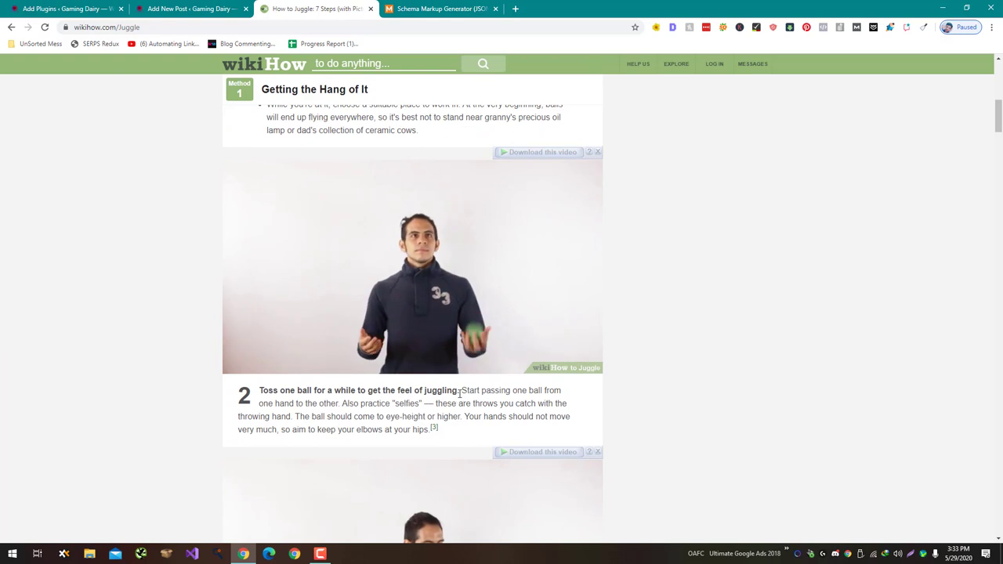
{"action": "left_click_drag", "start_coordinate": [460, 390], "coordinate": [259, 391]}
{"action": "left_click", "coordinate": [473, 6]}
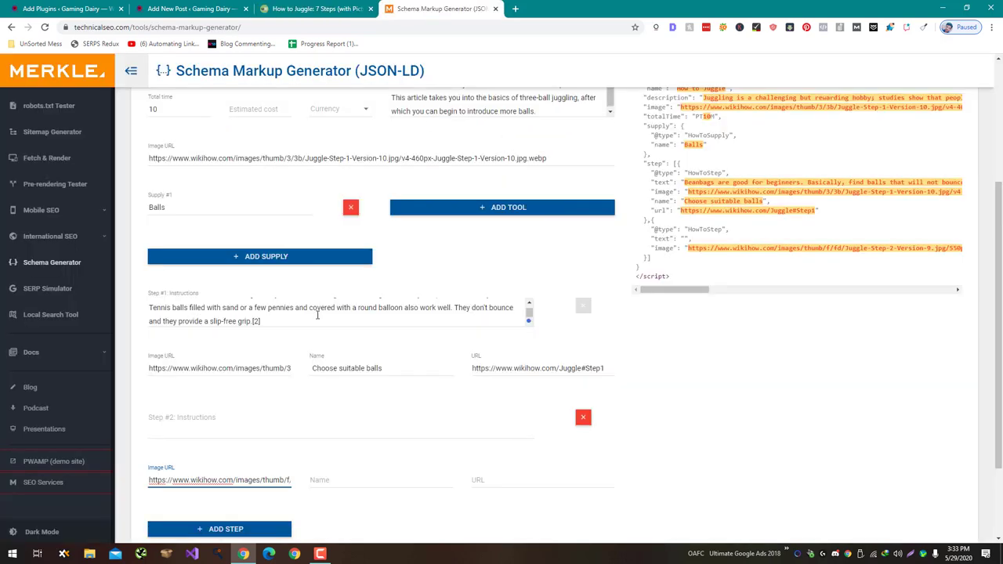
{"action": "left_click", "coordinate": [351, 484]}
{"action": "key", "text": "ctrl+v"}
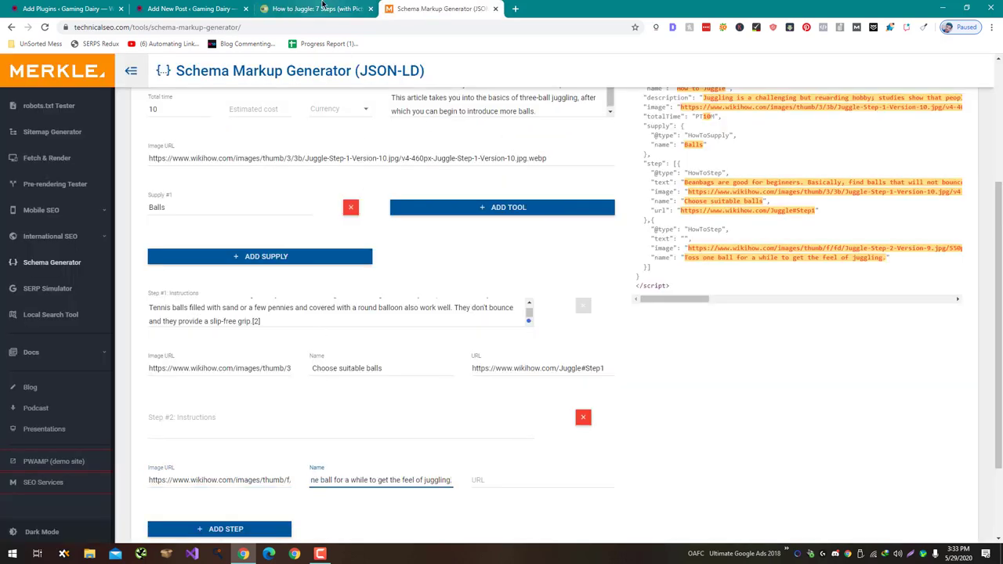
Copy the article's step 2 text, from "Start passing one ball" through "at your hips.", into the Step #2 Instructions.
{"action": "left_click", "coordinate": [317, 8]}
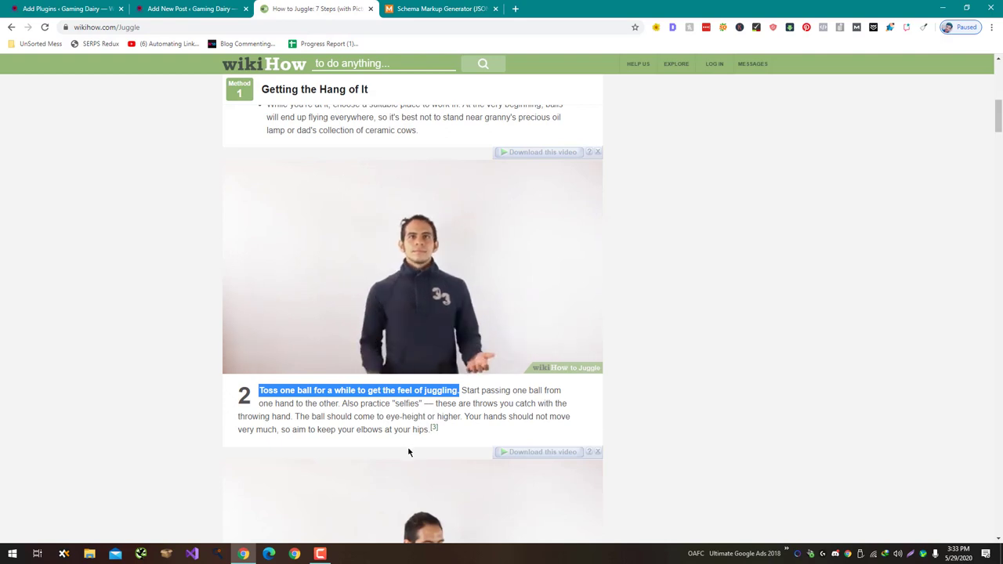
{"action": "left_click_drag", "start_coordinate": [429, 433], "coordinate": [423, 408]}
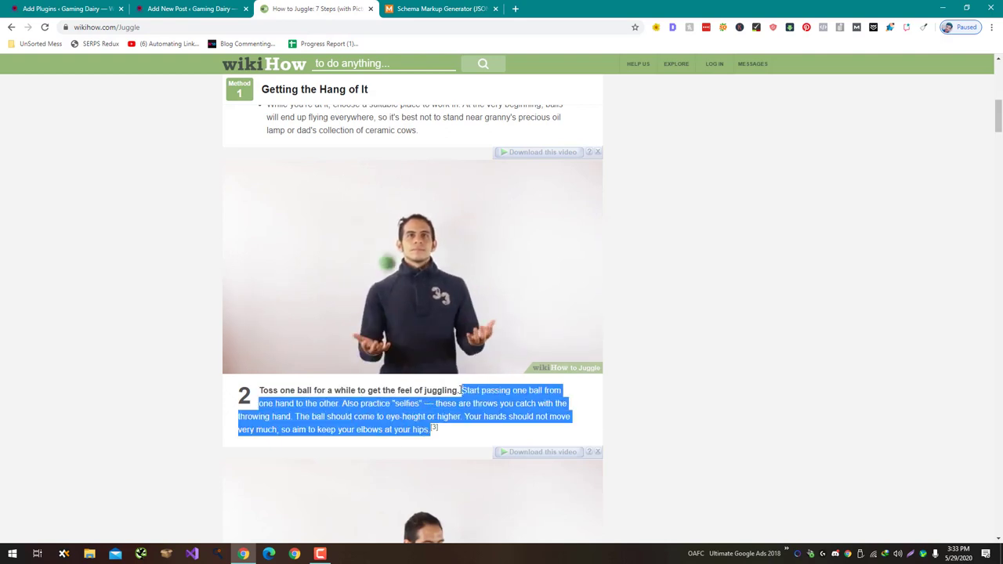
{"action": "left_click", "coordinate": [439, 8]}
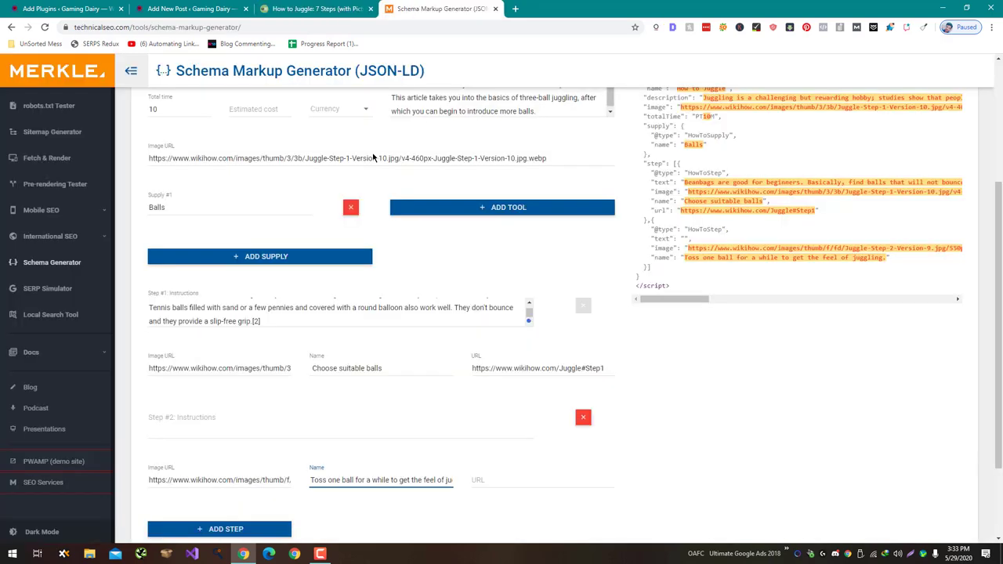
{"action": "left_click", "coordinate": [335, 415]}
{"action": "key", "text": "ctrl+v"}
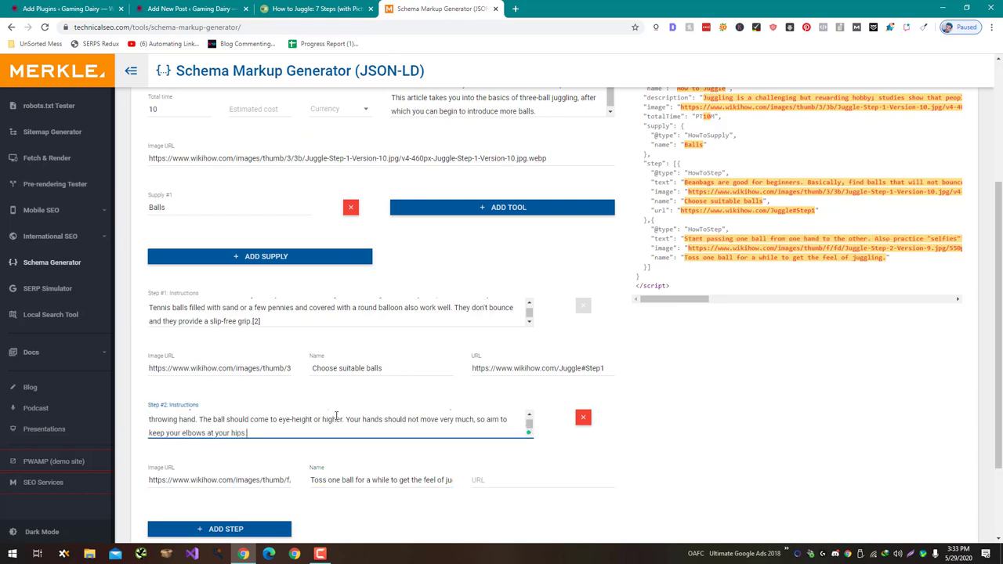
{"action": "left_click", "coordinate": [317, 9]}
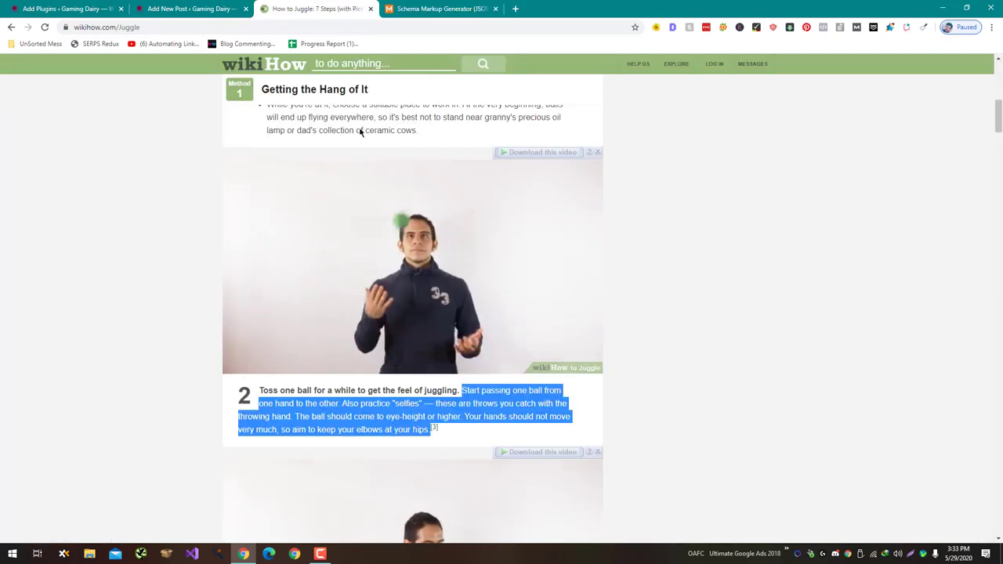
{"action": "left_click", "coordinate": [441, 8]}
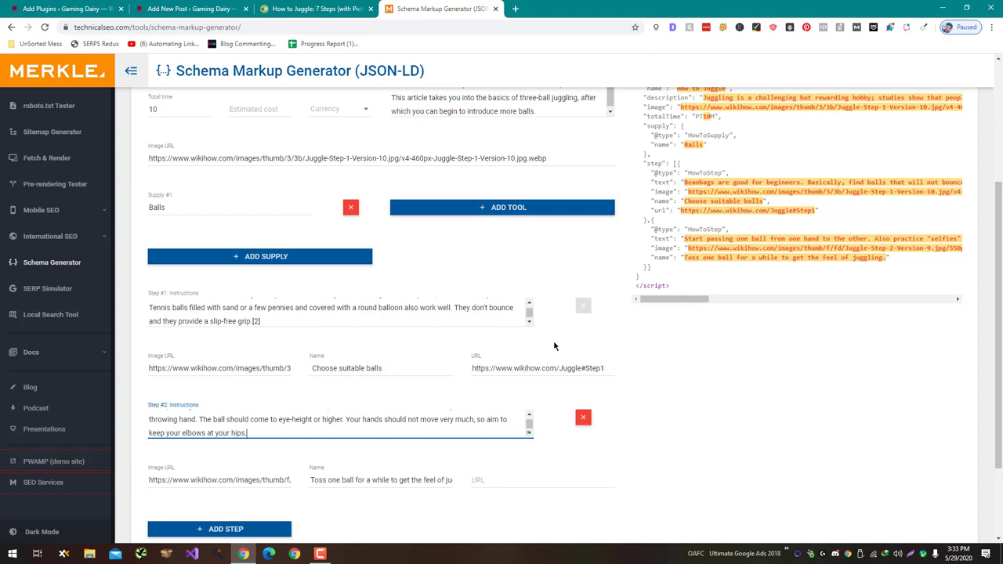
{"action": "triple_click", "coordinate": [552, 368]}
{"action": "key", "text": "ctrl+c"}
{"action": "left_click", "coordinate": [523, 481]}
{"action": "key", "text": "ctrl+v"}
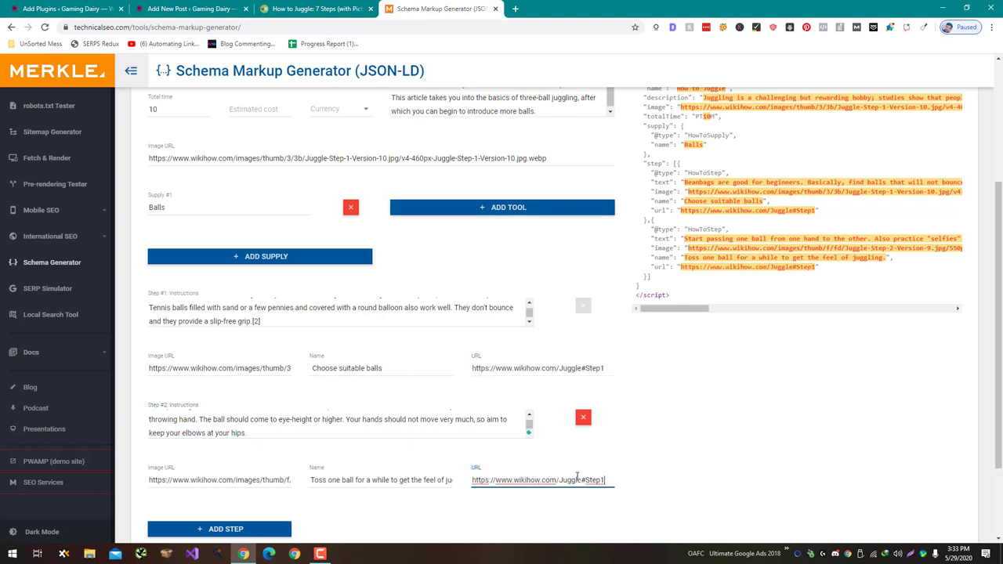
{"action": "key", "text": "BackSpace"}
{"action": "type", "text": "2"}
{"action": "scroll", "coordinate": [734, 360], "scroll_direction": "down", "scroll_amount": 3}
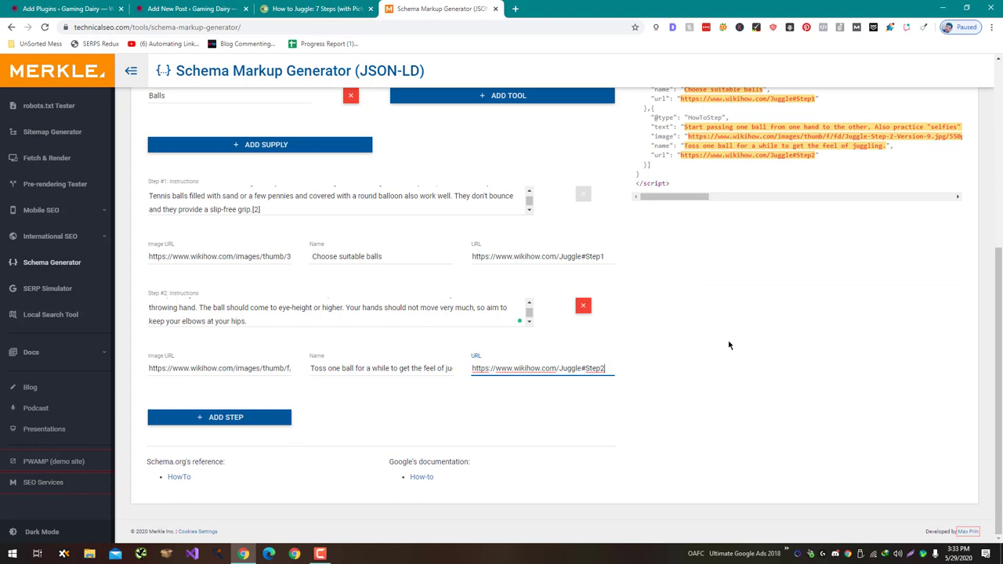
Copy the complete generated How-to JSON-LD markup to the clipboard.
{"action": "scroll", "coordinate": [728, 345], "scroll_direction": "up", "scroll_amount": 1}
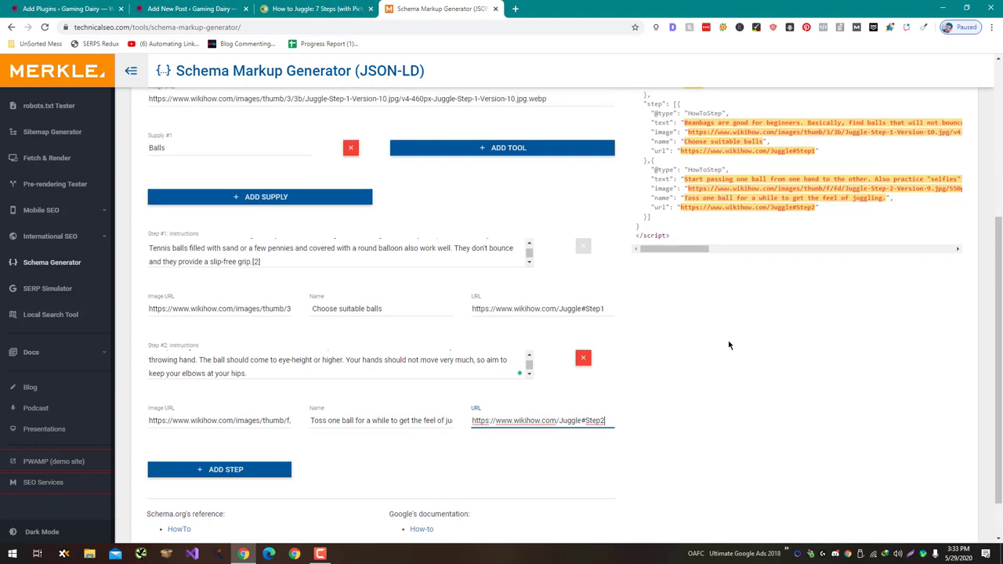
{"action": "scroll", "coordinate": [729, 344], "scroll_direction": "up", "scroll_amount": 5}
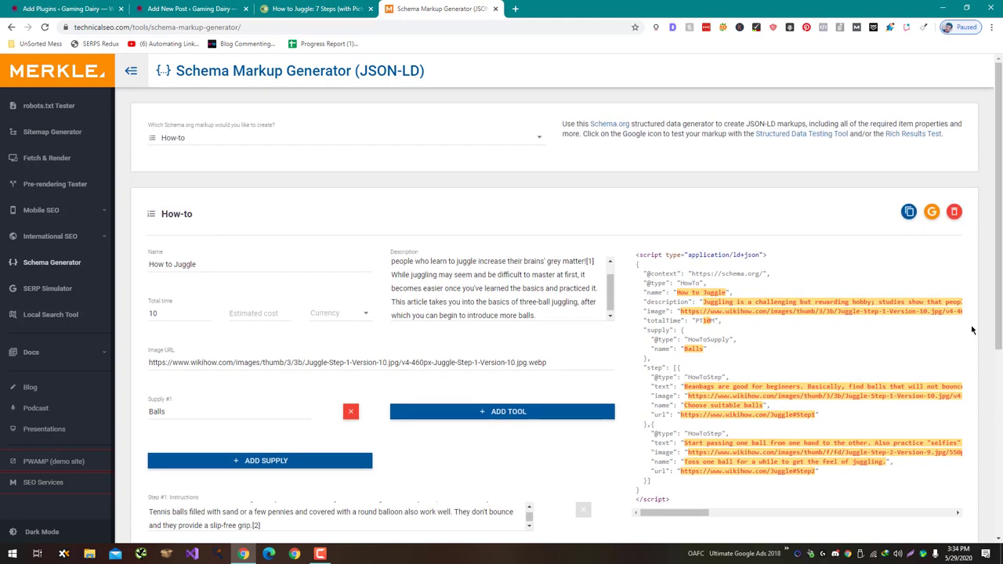
{"action": "left_click", "coordinate": [908, 211]}
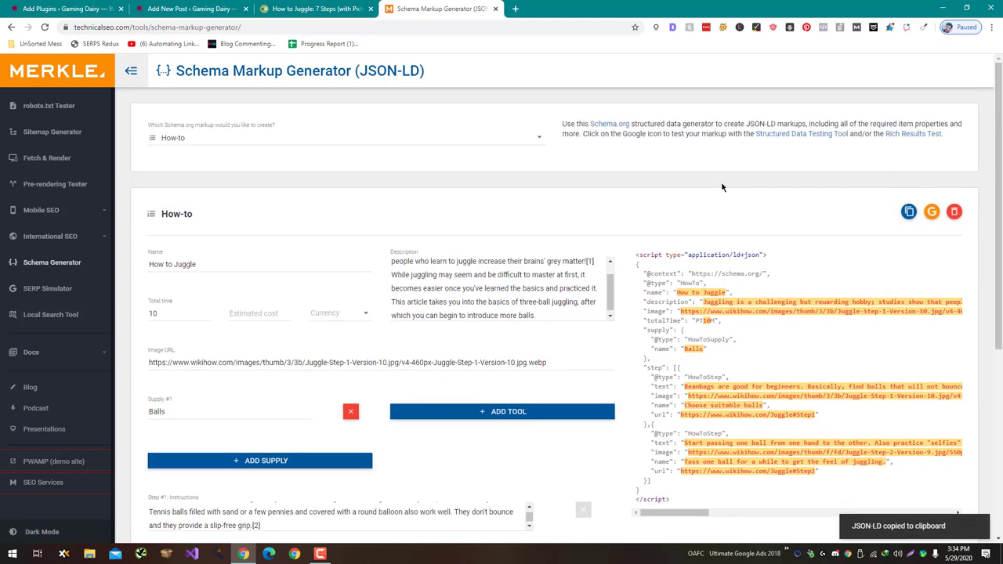
Search Google for "google rich snippets" and "google structured data" in two new browser tabs.
{"action": "key", "text": "ctrl+t"}
{"action": "type", "text": "google"}
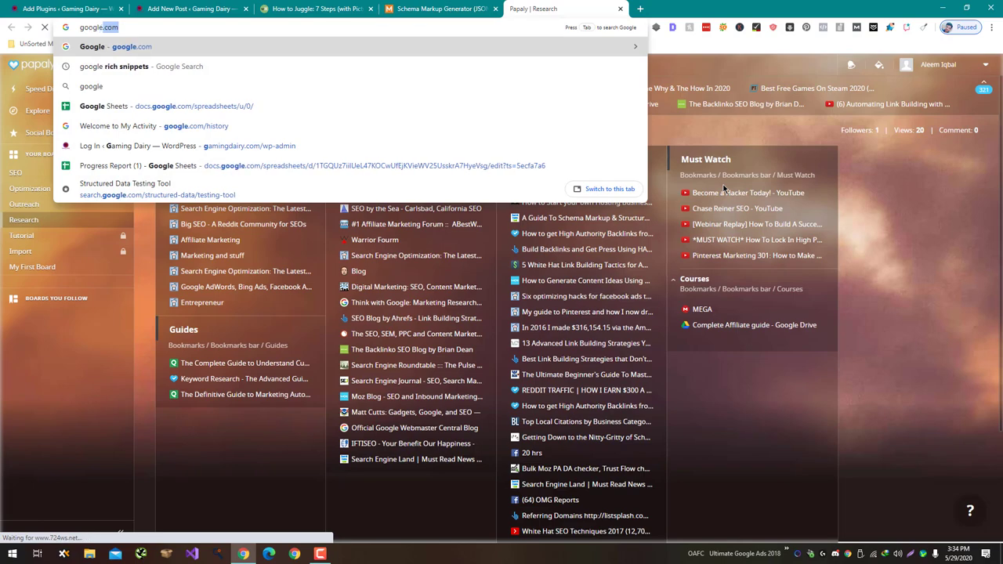
{"action": "key", "text": "Return"}
{"action": "key", "text": "ctrl+t"}
{"action": "type", "text": "g"}
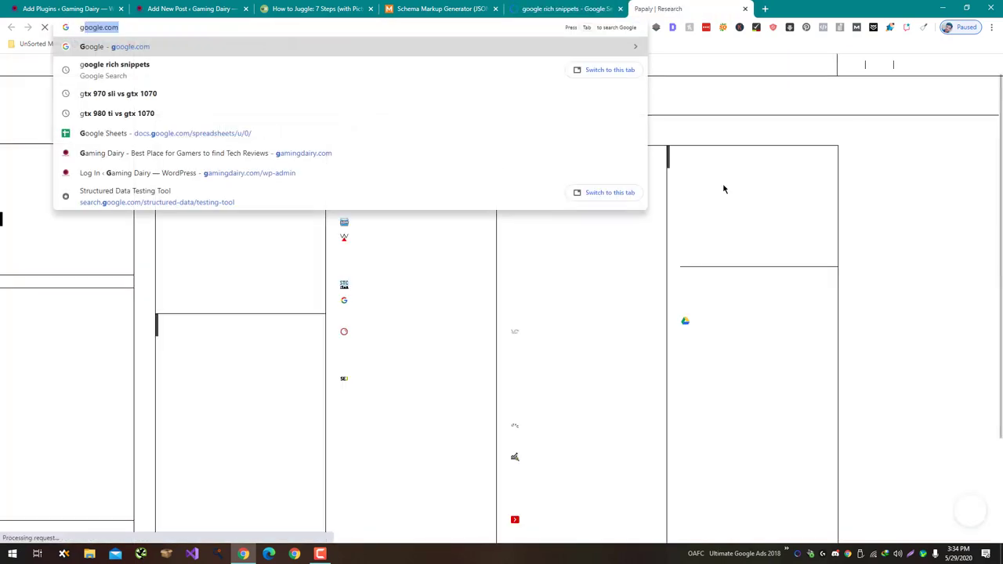
{"action": "type", "text": "oooogle "}
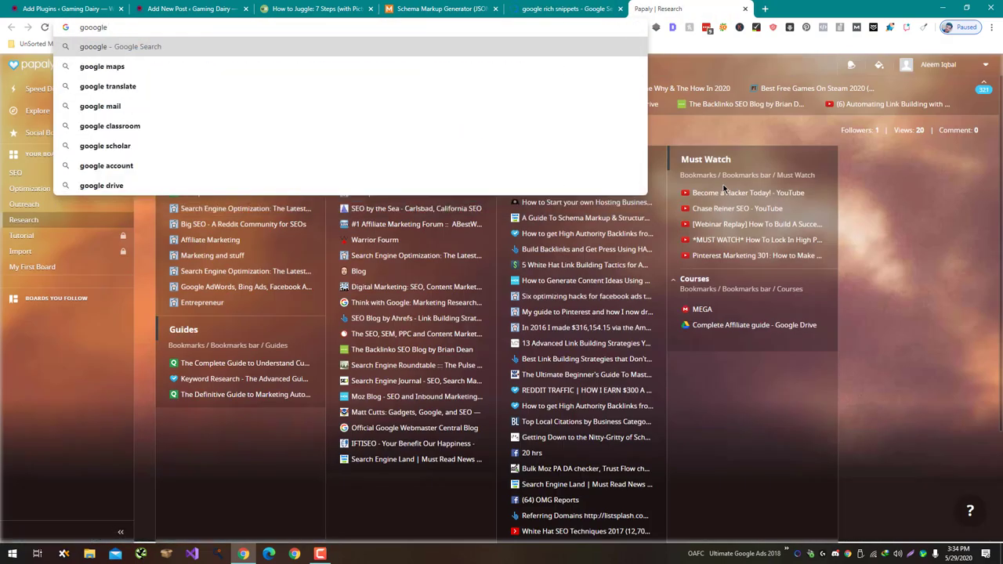
{"action": "type", "text": "structured"}
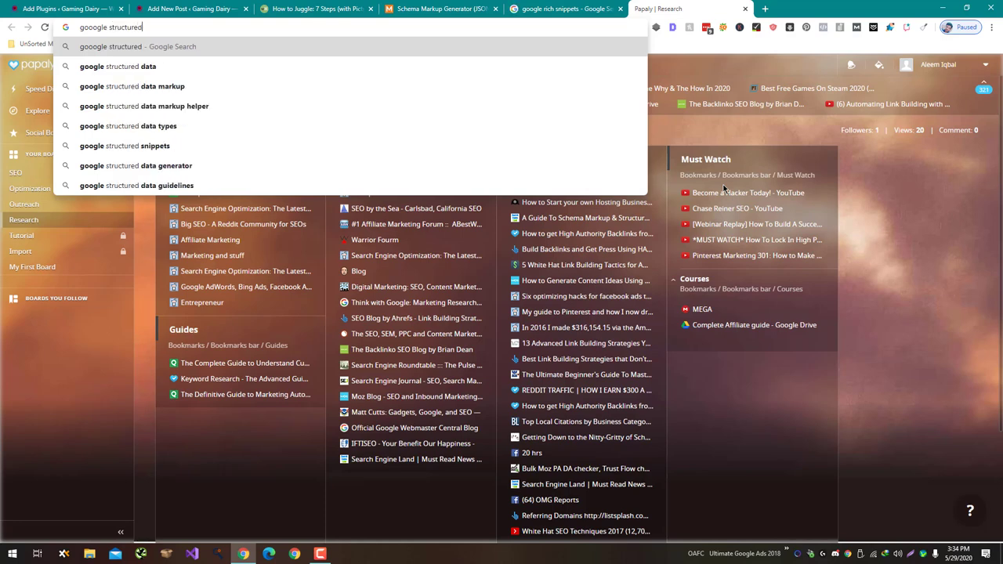
{"action": "key", "text": "Down"}
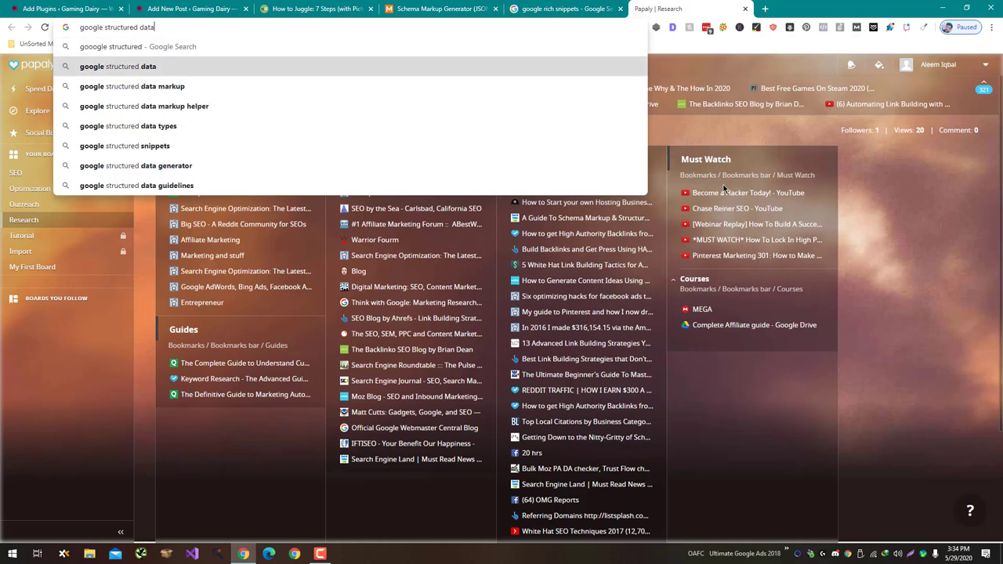
{"action": "key", "text": "Return"}
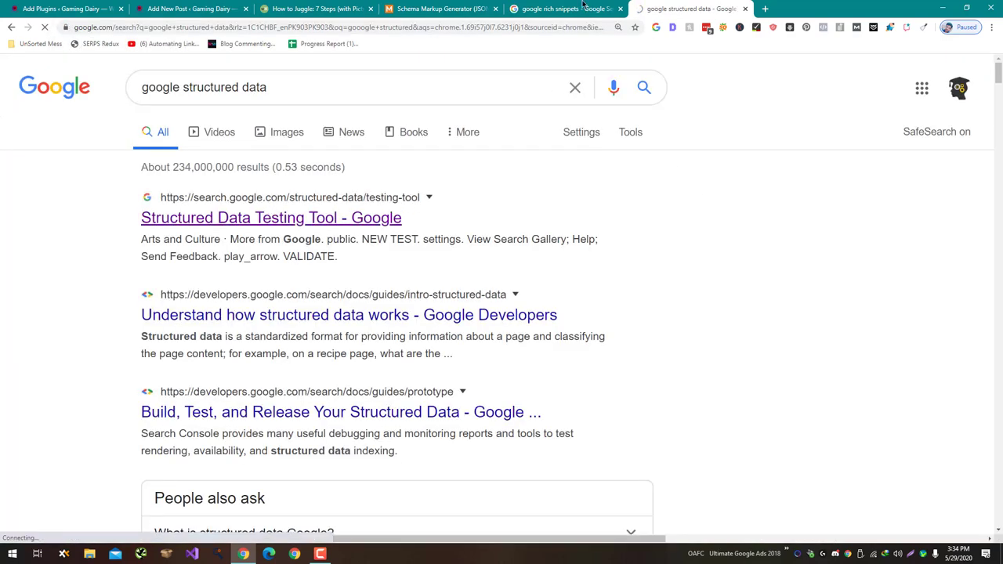
Open Google's Structured Data Testing Tool and the Rich Results Test from their respective search results.
{"action": "key", "text": "ctrl+shift+Tab"}
{"action": "scroll", "coordinate": [347, 253], "scroll_direction": "down", "scroll_amount": 3}
{"action": "scroll", "coordinate": [345, 255], "scroll_direction": "down", "scroll_amount": 5}
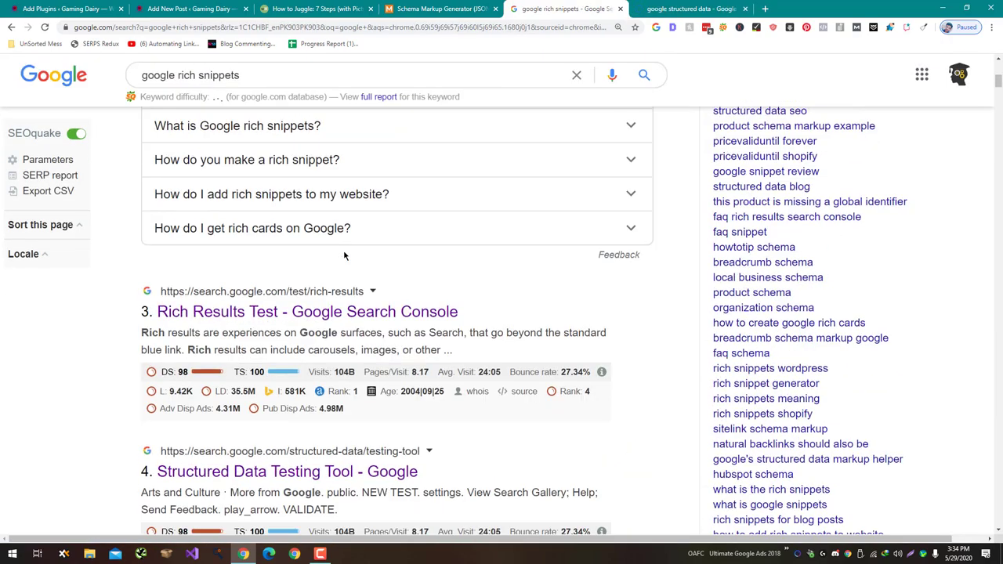
{"action": "left_click", "coordinate": [340, 211]}
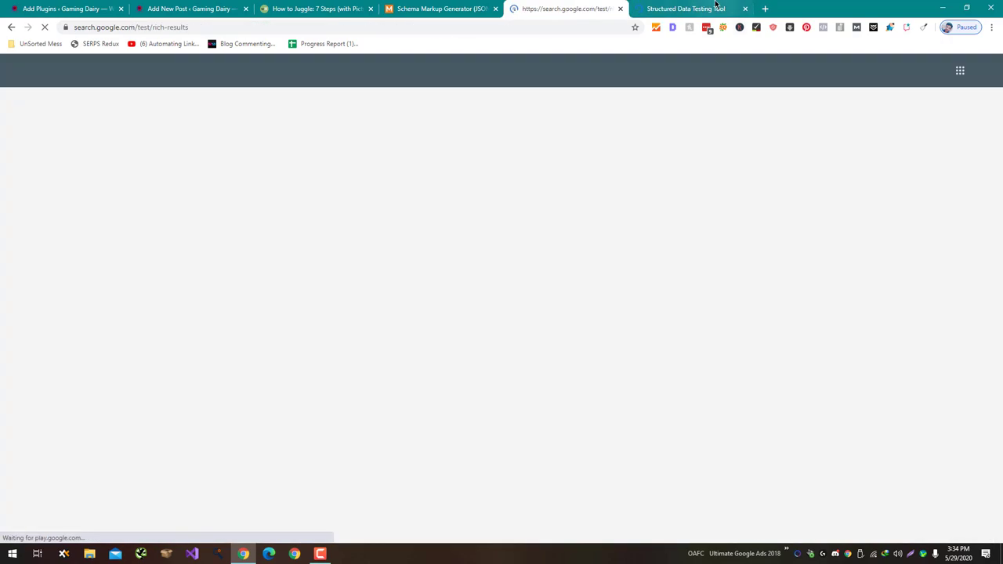
Test the copied JSON-LD as a code snippet in the Structured Data Testing Tool.
{"action": "key", "text": "ctrl+Tab"}
{"action": "left_click", "coordinate": [523, 263]}
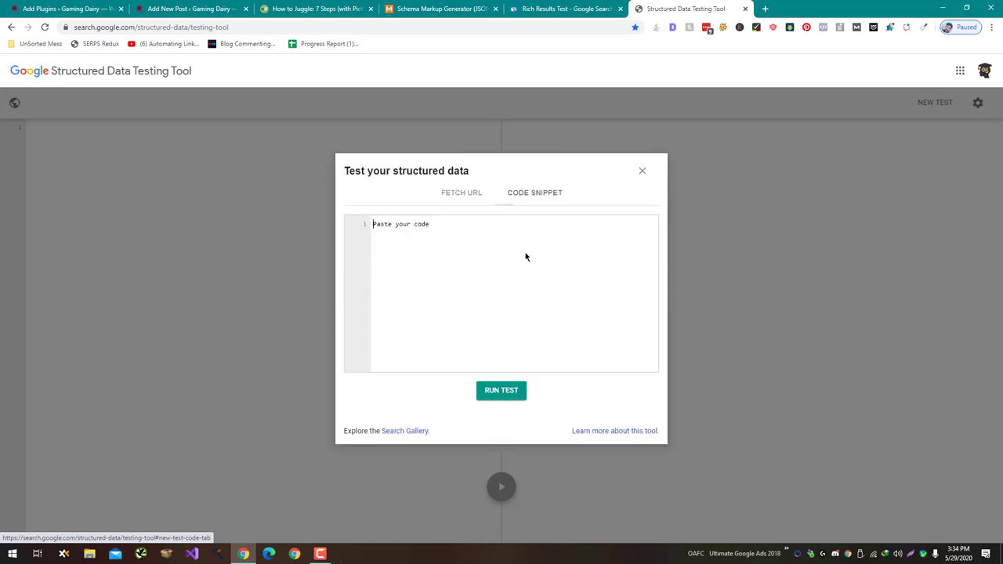
{"action": "key", "text": "ctrl+v"}
{"action": "left_click", "coordinate": [502, 390]}
Test the same JSON-LD as code in the Rich Results Test with Googlebot smartphone.
{"action": "left_click", "coordinate": [566, 9]}
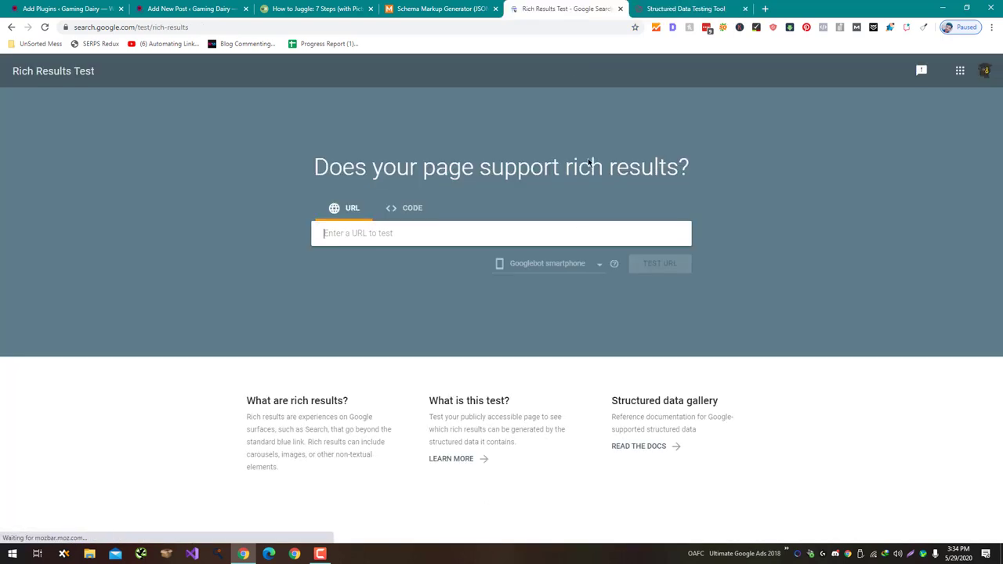
{"action": "left_click", "coordinate": [389, 210]}
{"action": "left_click", "coordinate": [488, 258]}
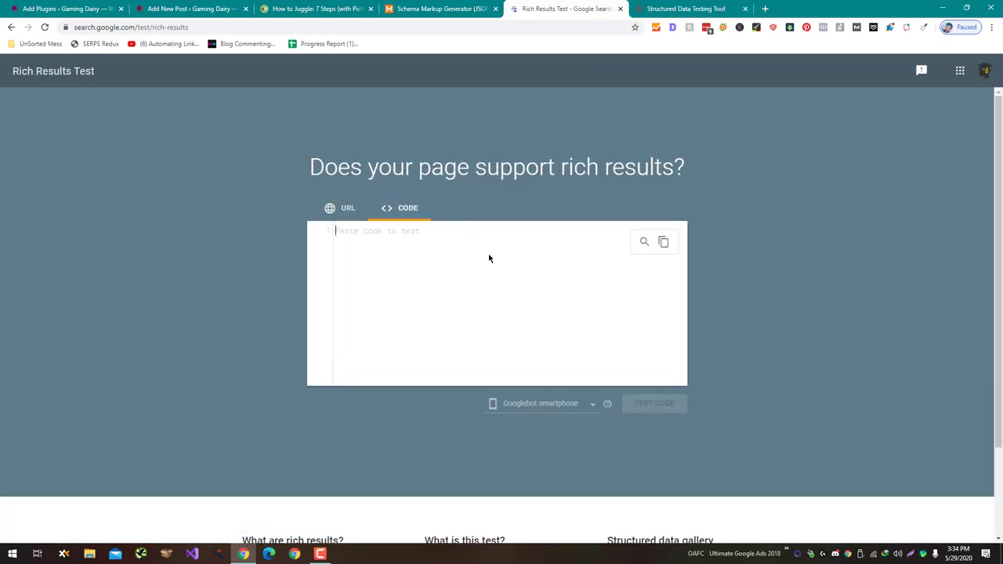
{"action": "key", "text": "ctrl+v"}
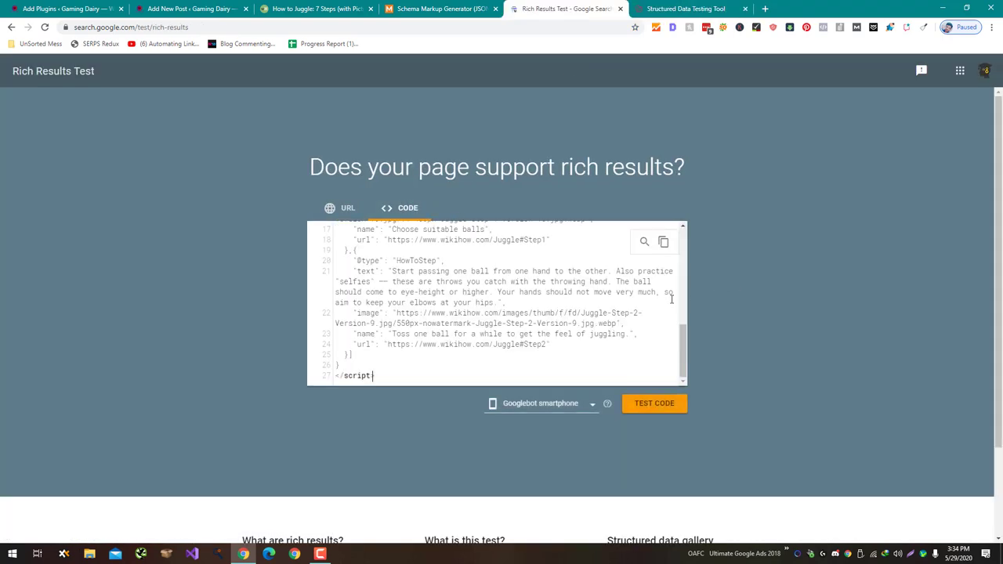
{"action": "left_click", "coordinate": [662, 402]}
In the Structured Data Testing Tool, remove the quotation marks around "selfies" and the double dash from the step 2 text, rerun the test and review the results.
{"action": "left_click", "coordinate": [651, 6]}
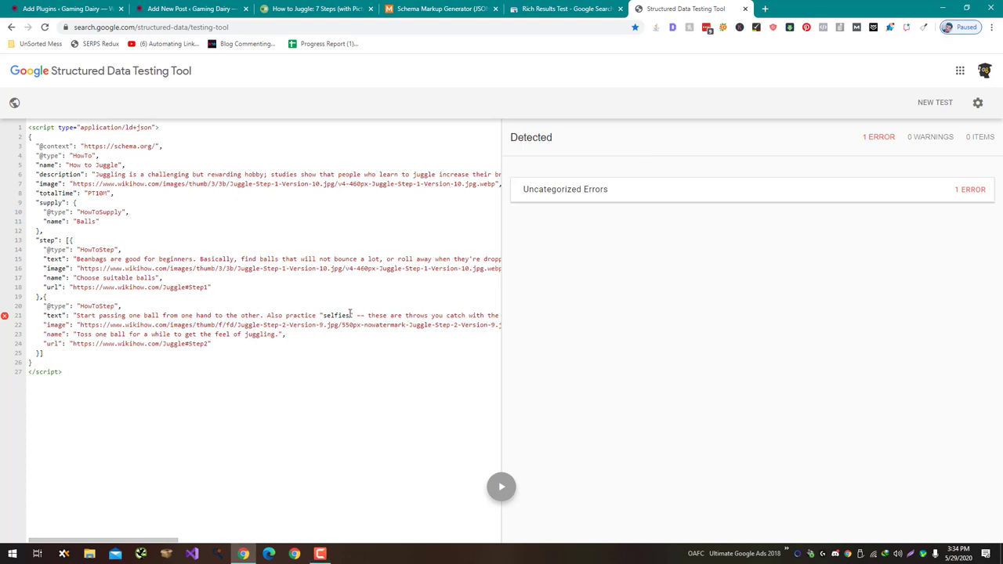
{"action": "left_click", "coordinate": [354, 315]}
{"action": "key", "text": "BackSpace"}
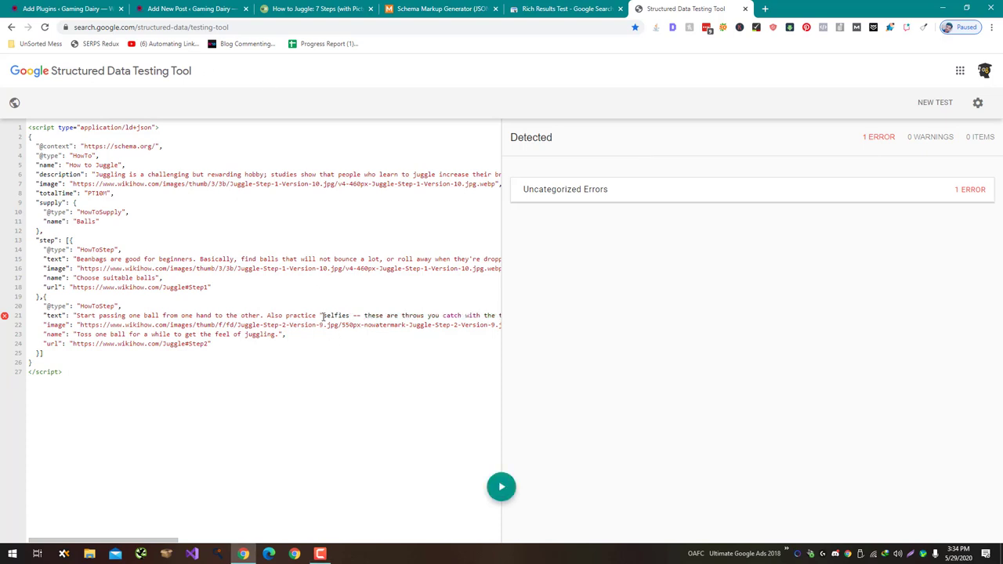
{"action": "key", "text": "BackSpace"}
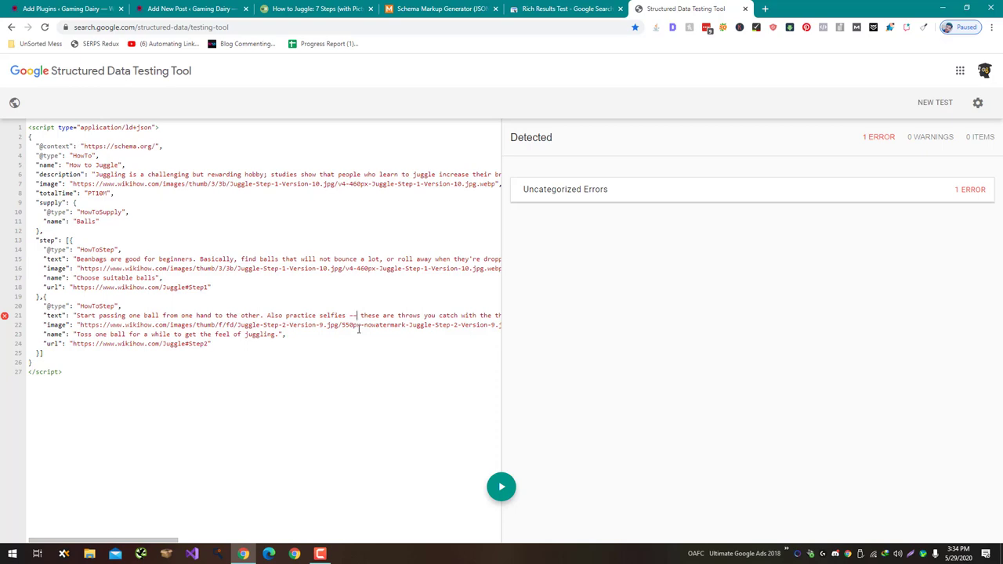
{"action": "key", "text": "BackSpace"}
{"action": "key", "text": "BackSpace"}
{"action": "key", "text": "BackSpace"}
{"action": "left_click", "coordinate": [501, 486]}
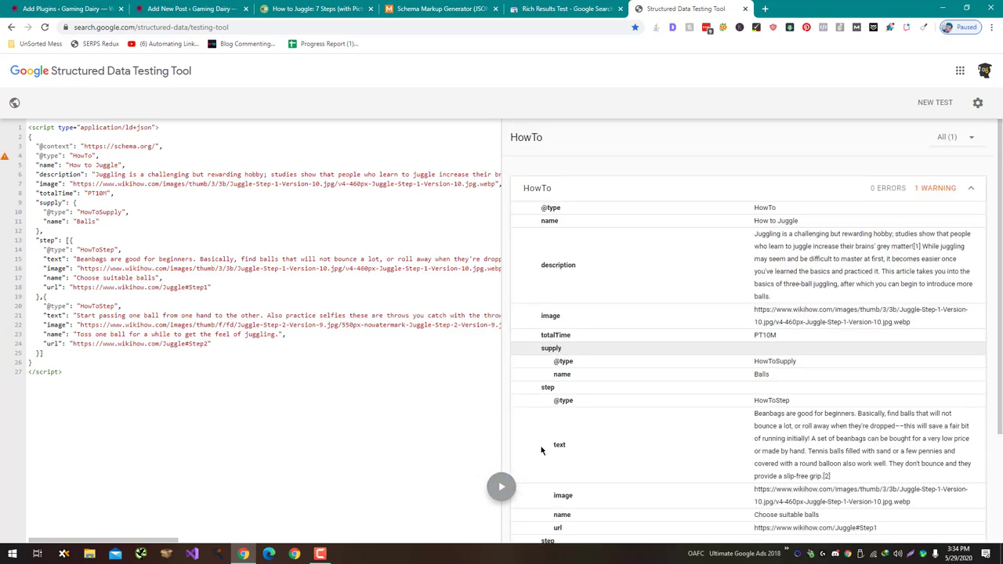
{"action": "scroll", "coordinate": [540, 450], "scroll_direction": "down", "scroll_amount": 2}
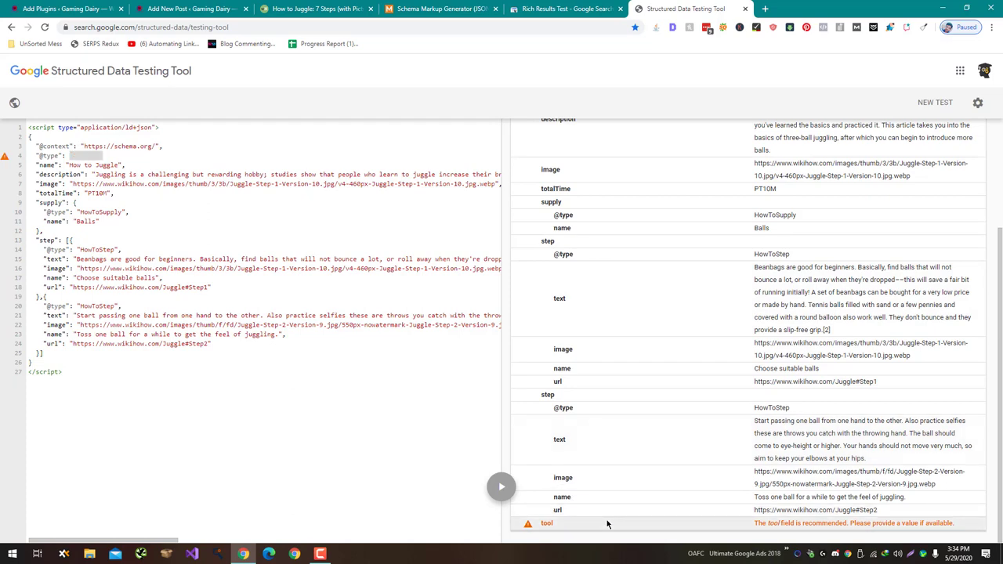
{"action": "scroll", "coordinate": [631, 336], "scroll_direction": "up", "scroll_amount": 2}
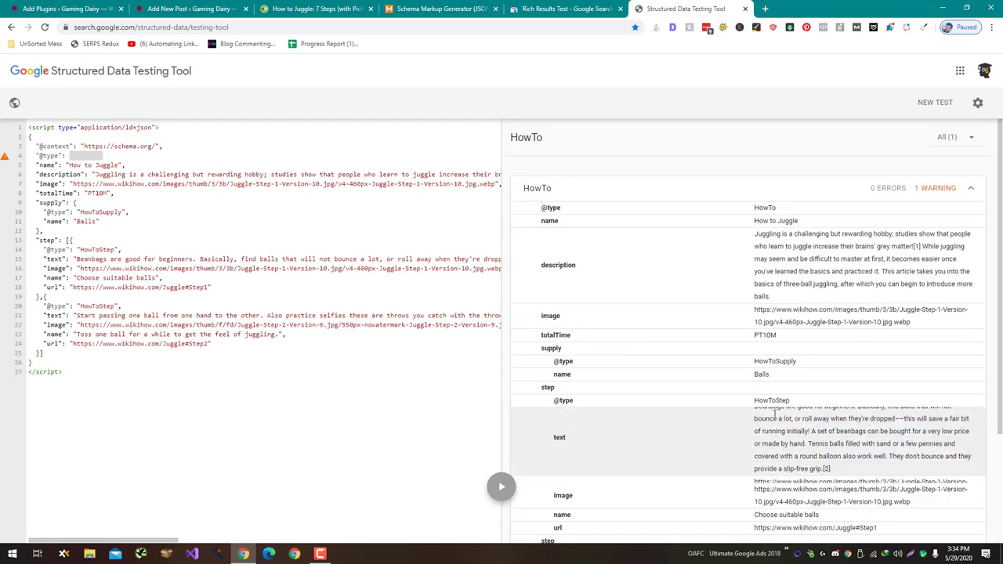
{"action": "scroll", "coordinate": [774, 414], "scroll_direction": "down", "scroll_amount": 3}
In the Rich Results Test, remove the quotation marks around "selfies" in the step 2 text and rerun the test.
{"action": "left_click", "coordinate": [604, 8]}
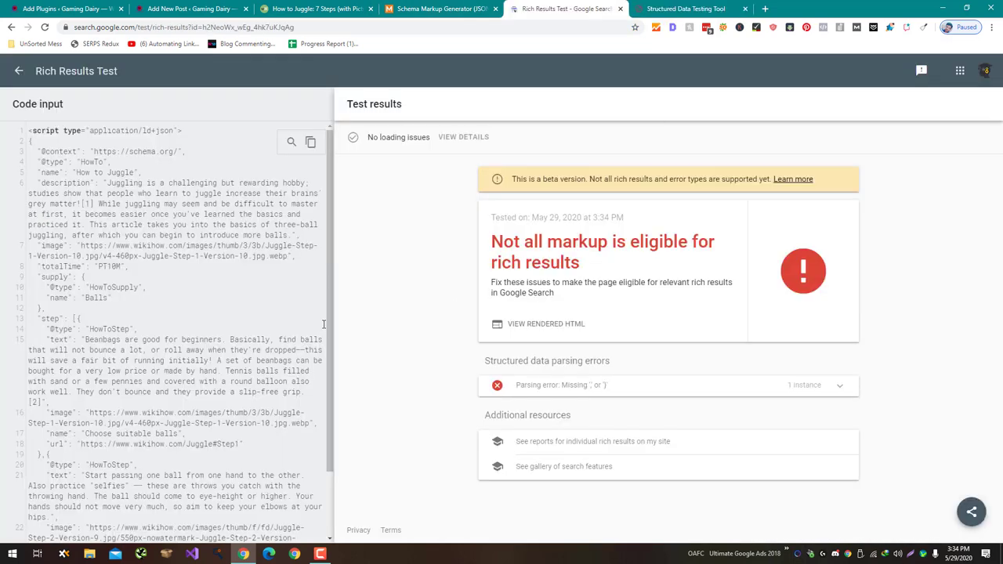
{"action": "scroll", "coordinate": [219, 334], "scroll_direction": "down", "scroll_amount": 1}
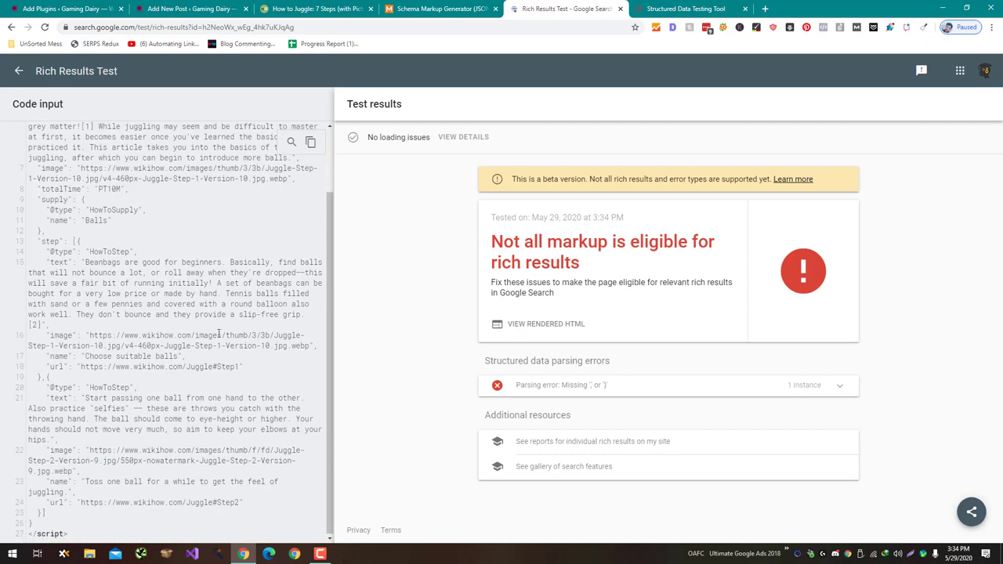
{"action": "left_click", "coordinate": [129, 408]}
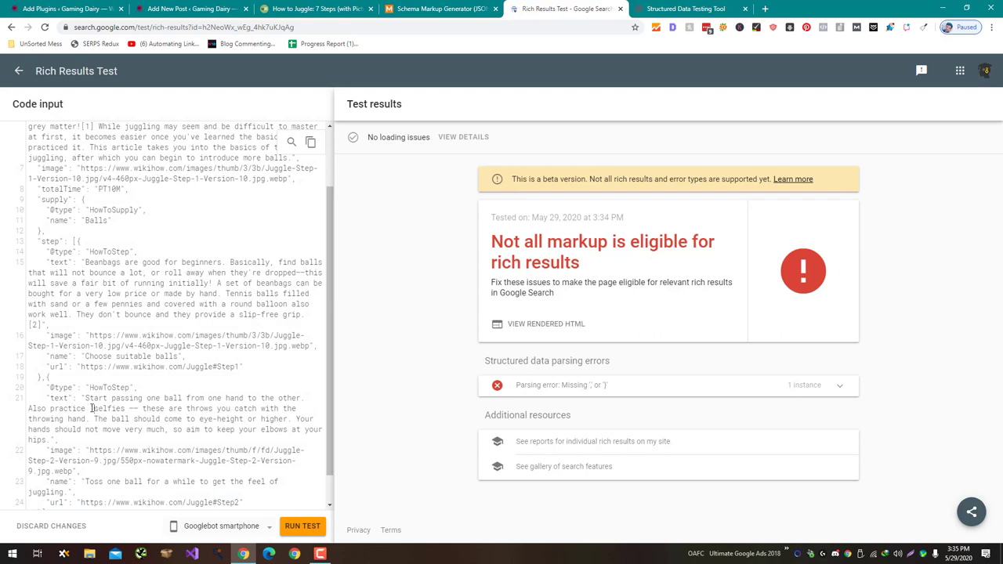
{"action": "left_click", "coordinate": [301, 525]}
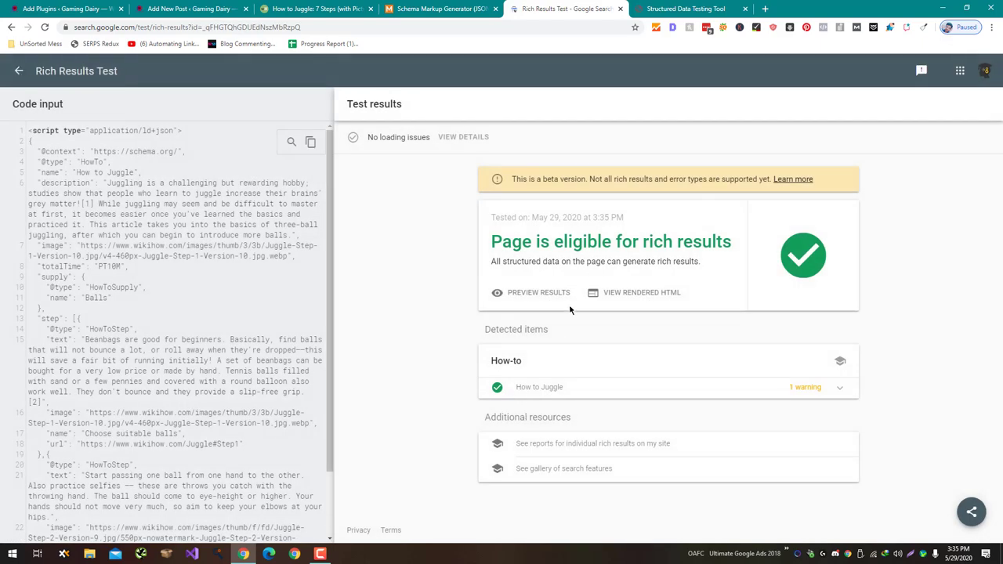
Preview the How-to rich result on a smartphone and examine its step cards and materials.
{"action": "left_click", "coordinate": [539, 294]}
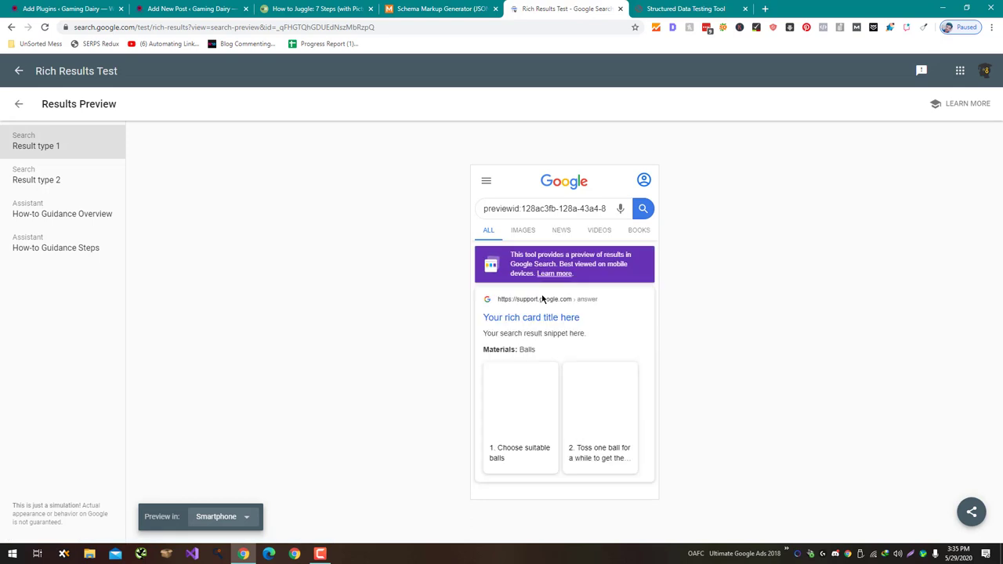
{"action": "scroll", "coordinate": [610, 430], "scroll_direction": "down", "scroll_amount": 3}
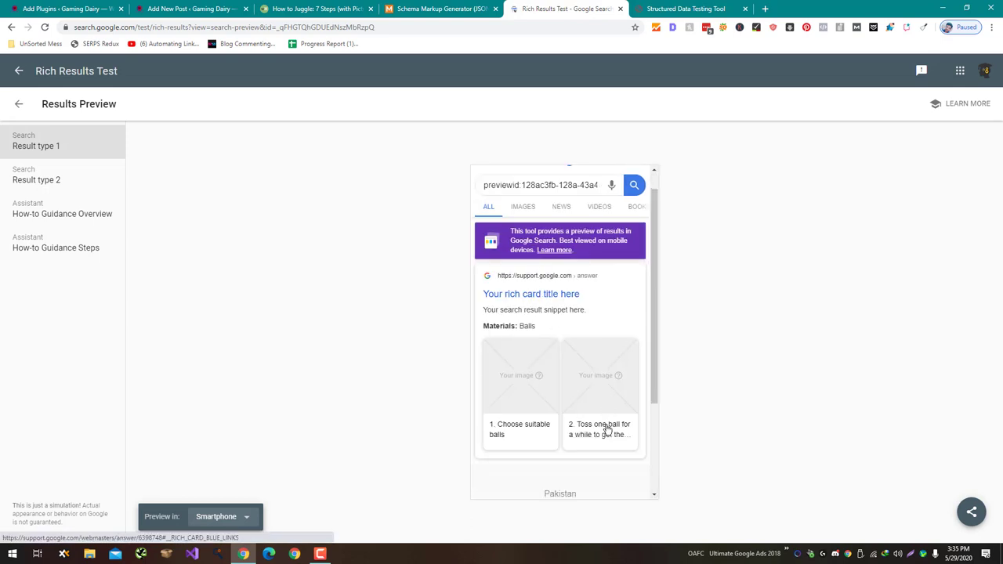
{"action": "left_click_drag", "start_coordinate": [529, 359], "coordinate": [530, 394]}
{"action": "left_click", "coordinate": [533, 394]}
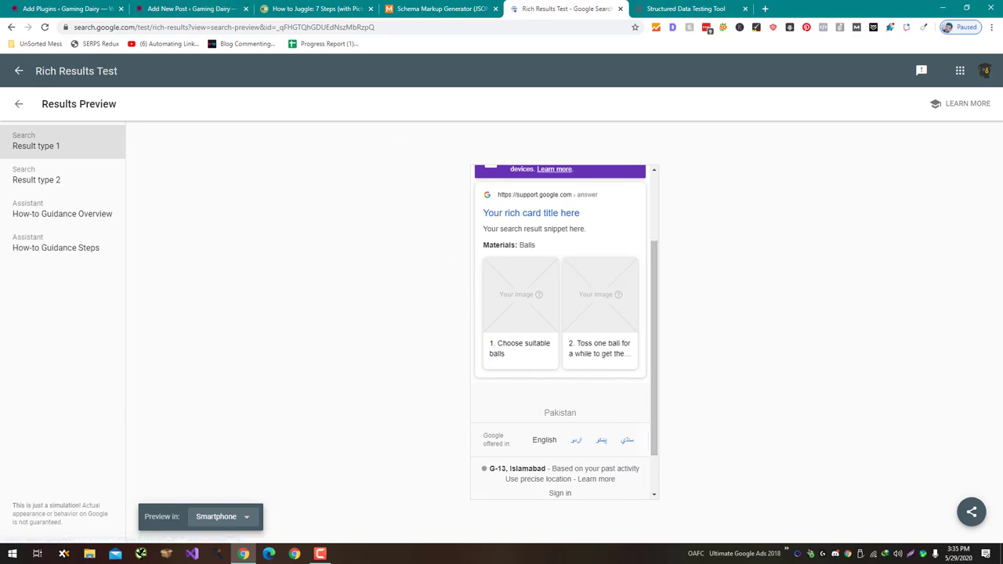
Copy all of the corrected JSON-LD code from the Structured Data Testing Tool.
{"action": "left_click", "coordinate": [188, 9]}
{"action": "left_click", "coordinate": [78, 8]}
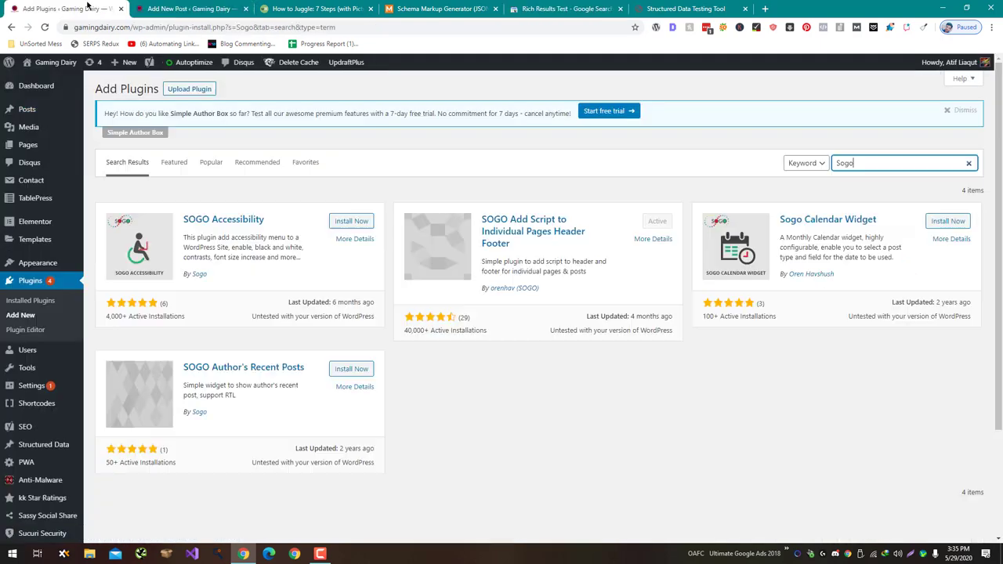
{"action": "left_click", "coordinate": [144, 8]}
{"action": "left_click", "coordinate": [705, 9]}
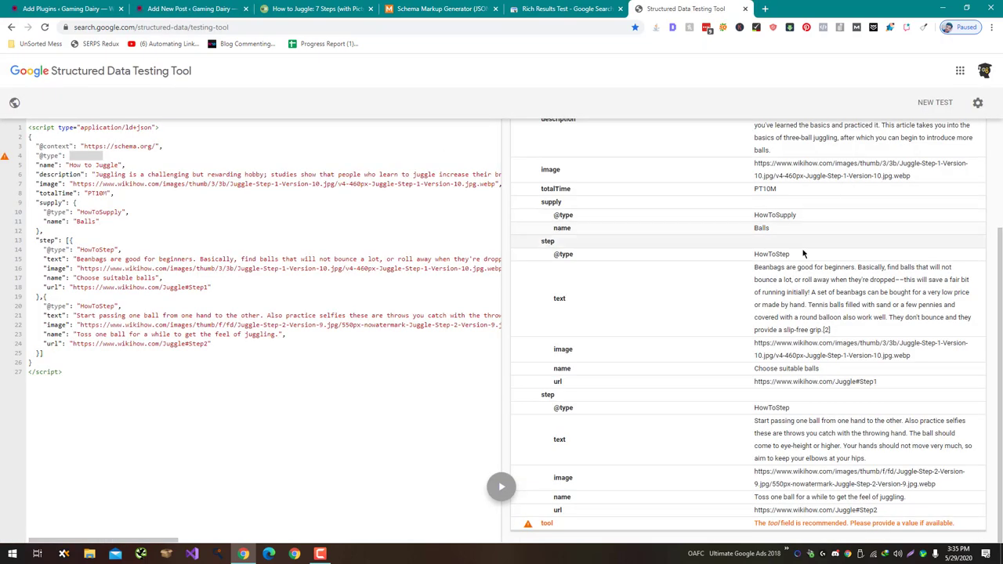
{"action": "scroll", "coordinate": [803, 253], "scroll_direction": "up", "scroll_amount": 2}
{"action": "left_click", "coordinate": [255, 191]}
{"action": "key", "text": "ctrl+a"}
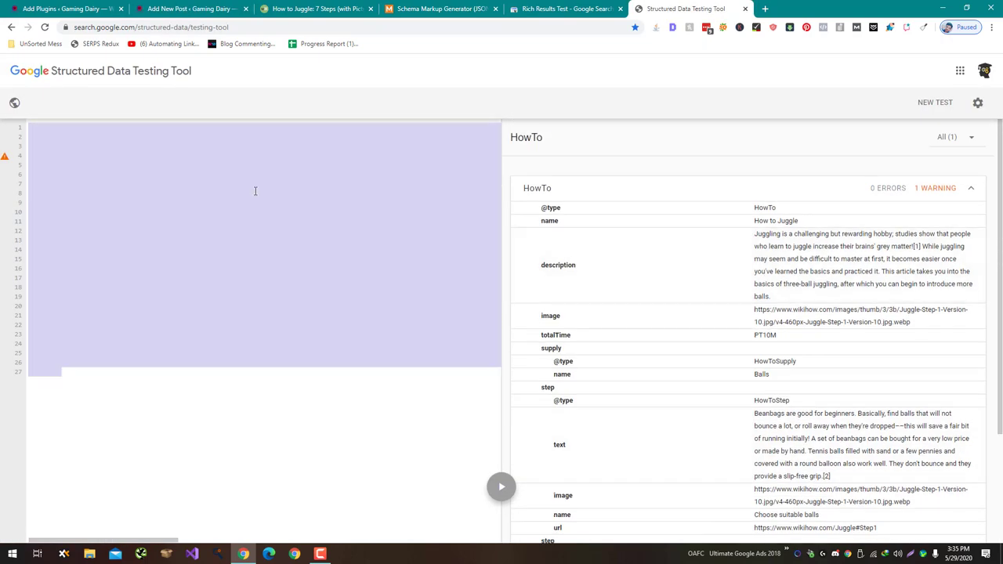
Paste the corrected JSON-LD into the new WordPress post's OH add script box for the page header.
{"action": "left_click", "coordinate": [157, 7]}
{"action": "scroll", "coordinate": [639, 396], "scroll_direction": "down", "scroll_amount": 15}
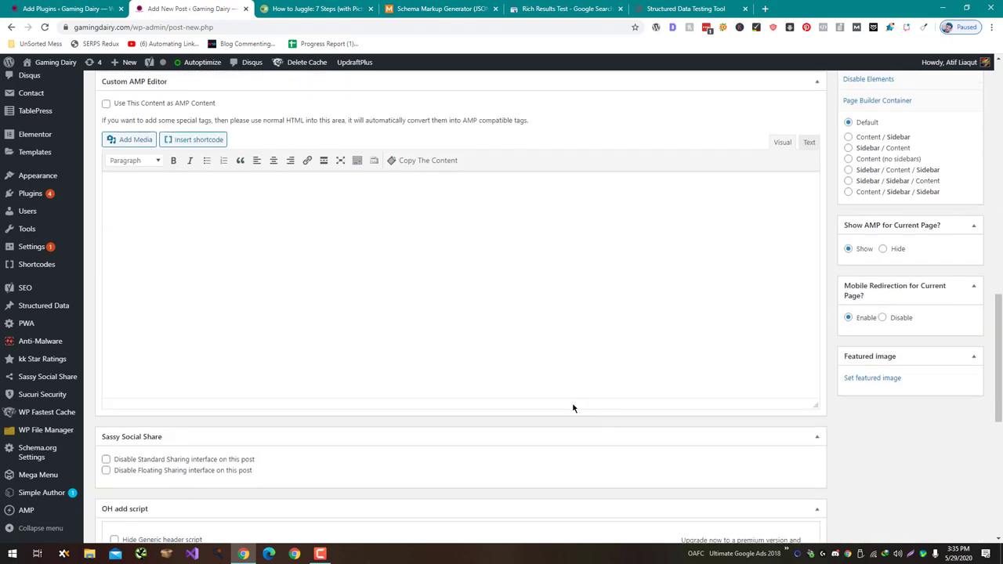
{"action": "scroll", "coordinate": [479, 293], "scroll_direction": "down", "scroll_amount": 5}
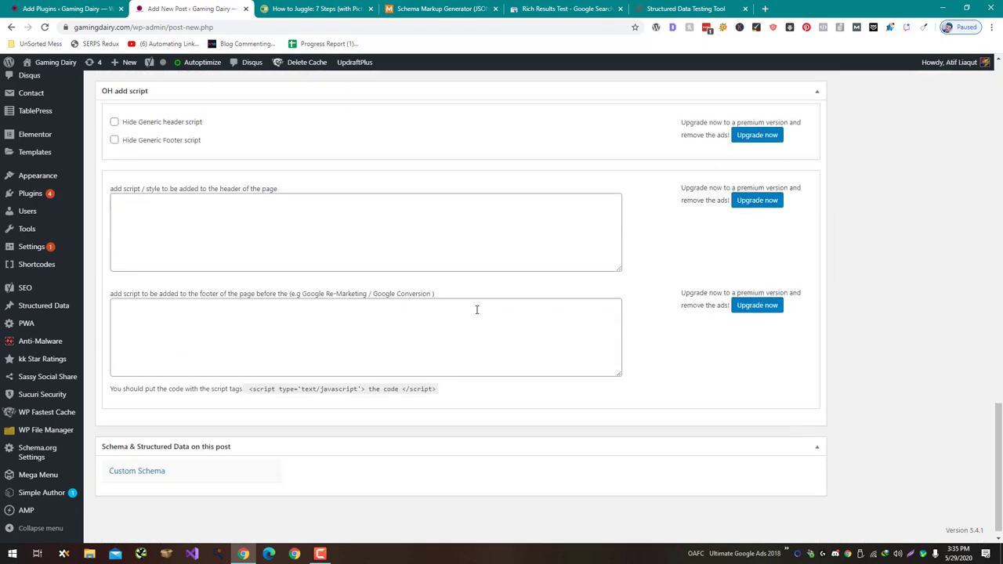
{"action": "left_click", "coordinate": [448, 252]}
{"action": "key", "text": "ctrl+v"}
{"action": "scroll", "coordinate": [605, 241], "scroll_direction": "up", "scroll_amount": 3}
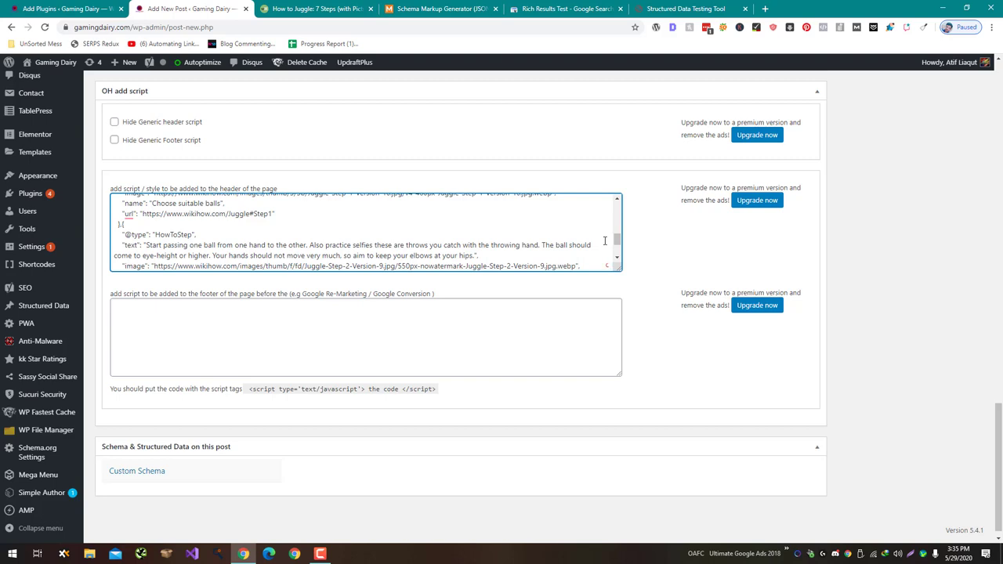
{"action": "scroll", "coordinate": [631, 123], "scroll_direction": "up", "scroll_amount": 8}
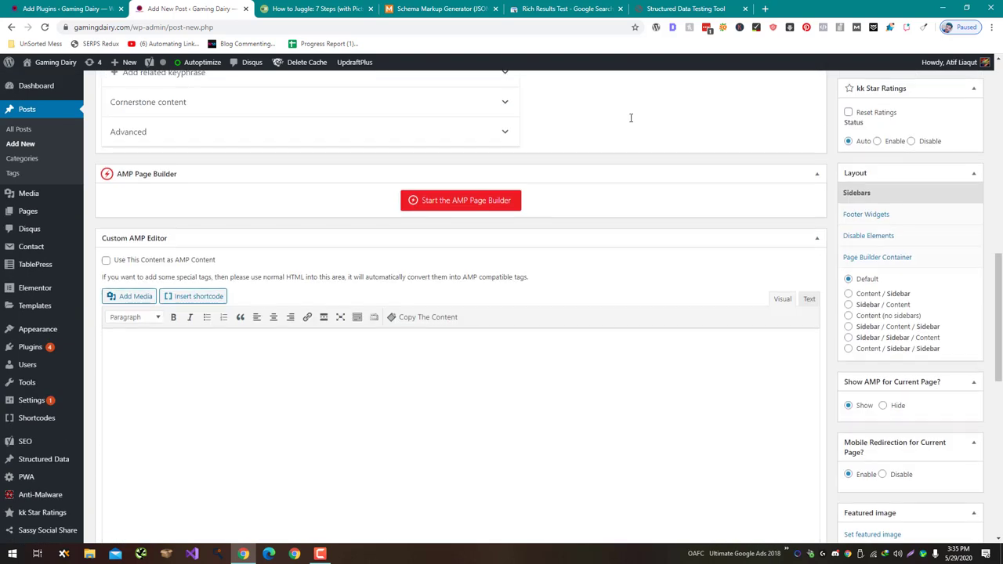
Copy the "How to Juggle" article title from the wikiHow page into the body of the new WordPress post.
{"action": "scroll", "coordinate": [630, 118], "scroll_direction": "up", "scroll_amount": 10}
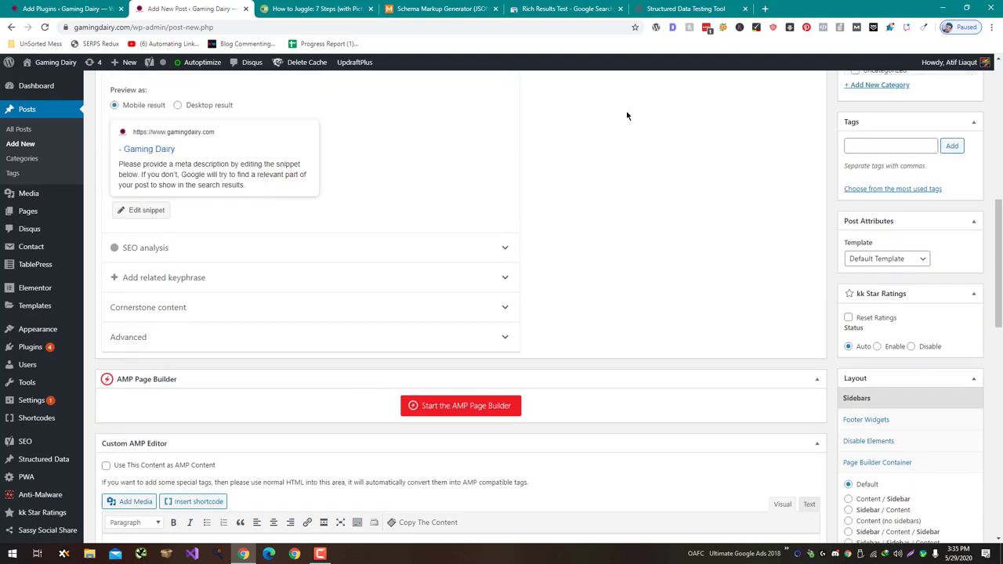
{"action": "left_click", "coordinate": [314, 9]}
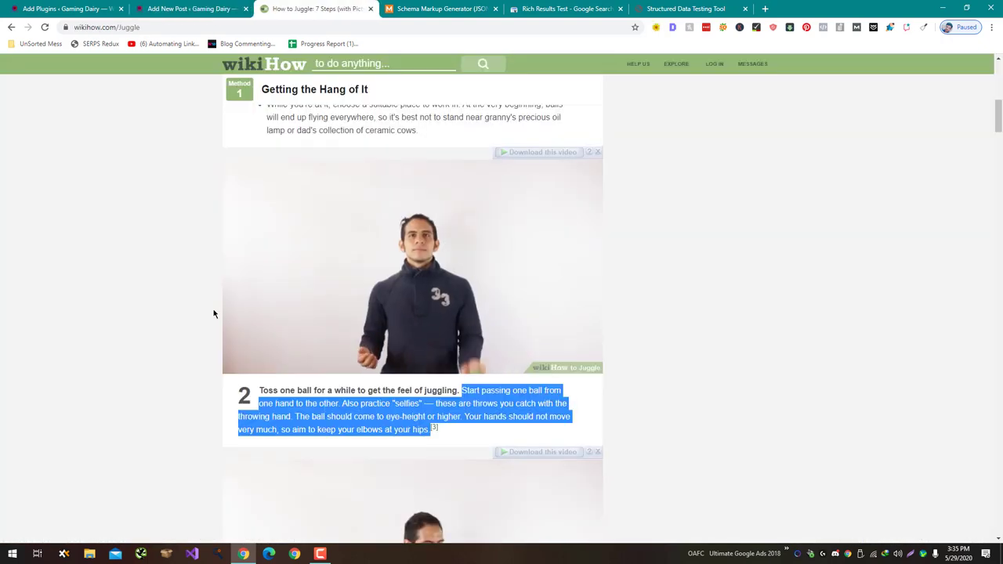
{"action": "scroll", "coordinate": [209, 312], "scroll_direction": "up", "scroll_amount": 10}
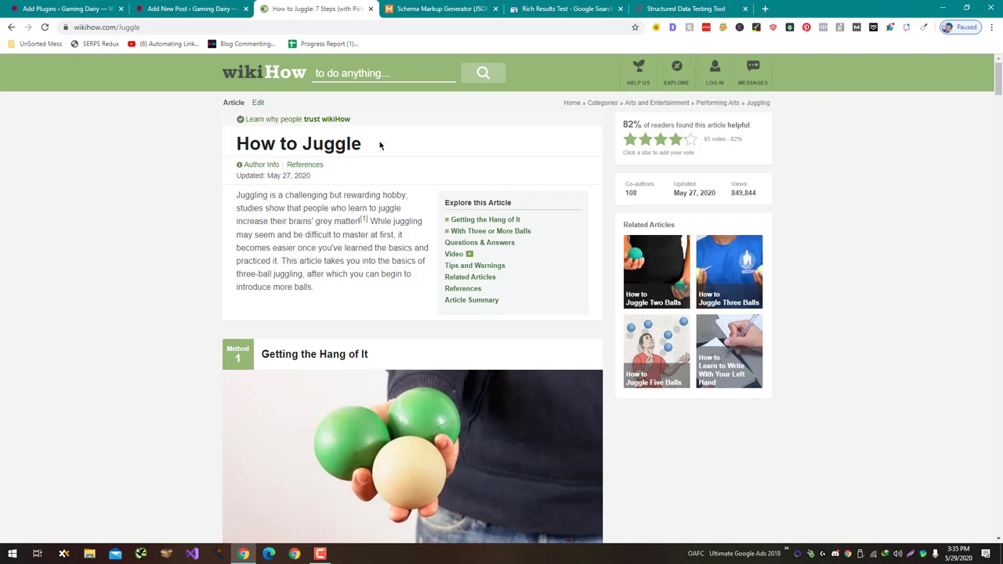
{"action": "left_click_drag", "start_coordinate": [380, 145], "coordinate": [235, 142]}
{"action": "key", "text": "ctrl+c"}
{"action": "left_click", "coordinate": [182, 8]}
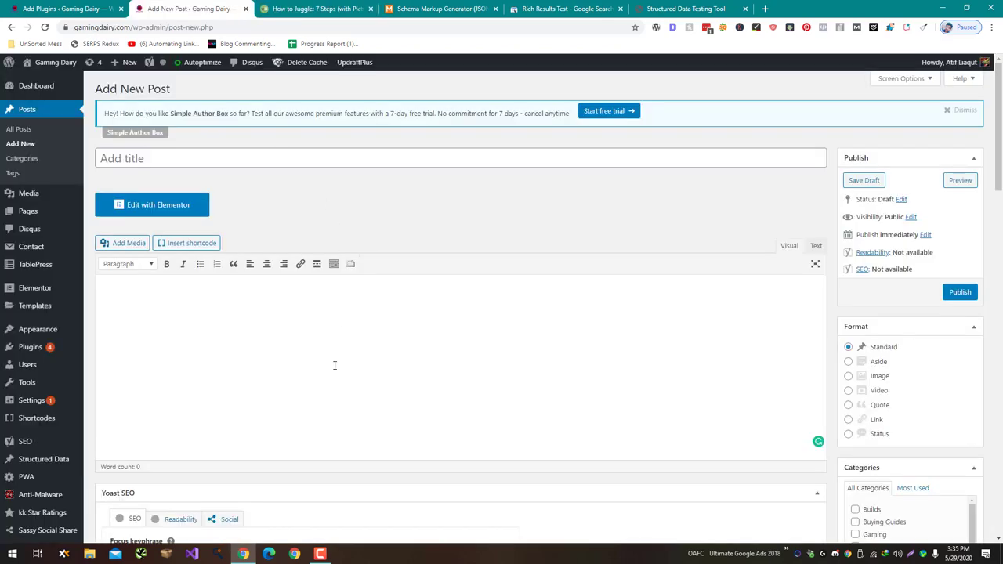
{"action": "key", "text": "ctrl+v"}
{"action": "left_click_drag", "start_coordinate": [248, 330], "coordinate": [216, 280]}
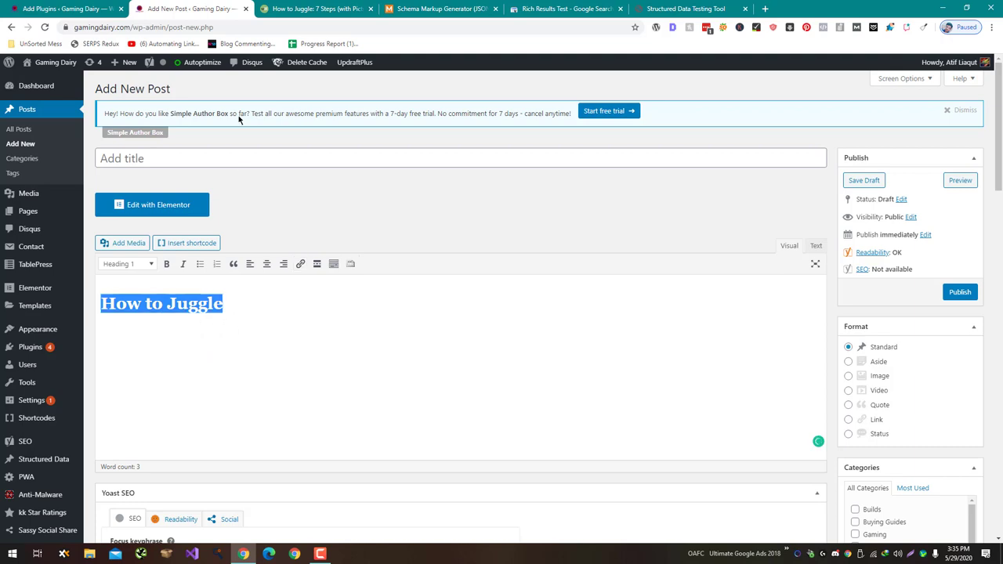
Copy the wikiHow introduction paragraph about juggling and paste it below the "How to Juggle" heading in the post.
{"action": "left_click", "coordinate": [313, 8]}
{"action": "left_click_drag", "start_coordinate": [426, 289], "coordinate": [235, 195]}
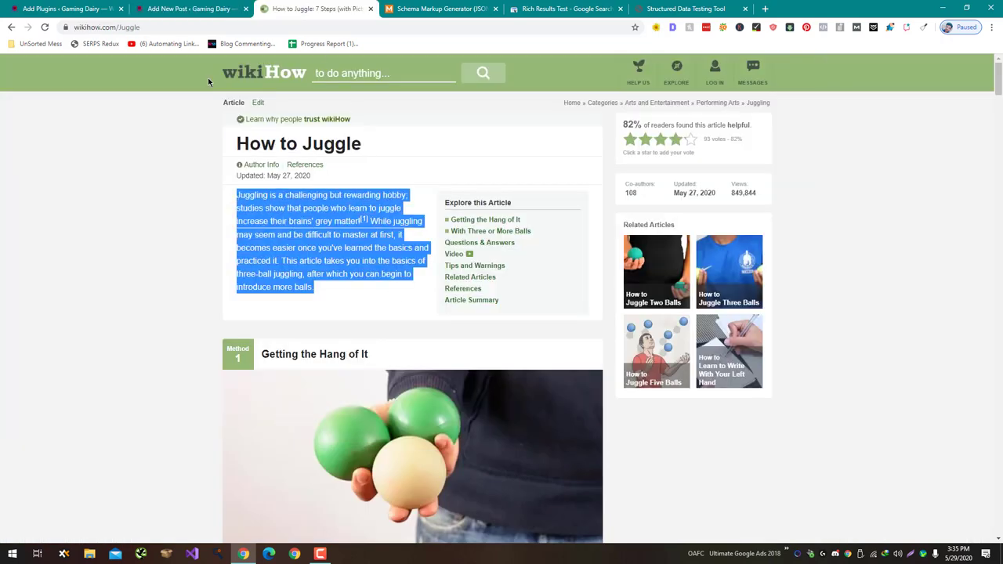
{"action": "left_click", "coordinate": [192, 8]}
{"action": "left_click", "coordinate": [348, 346]}
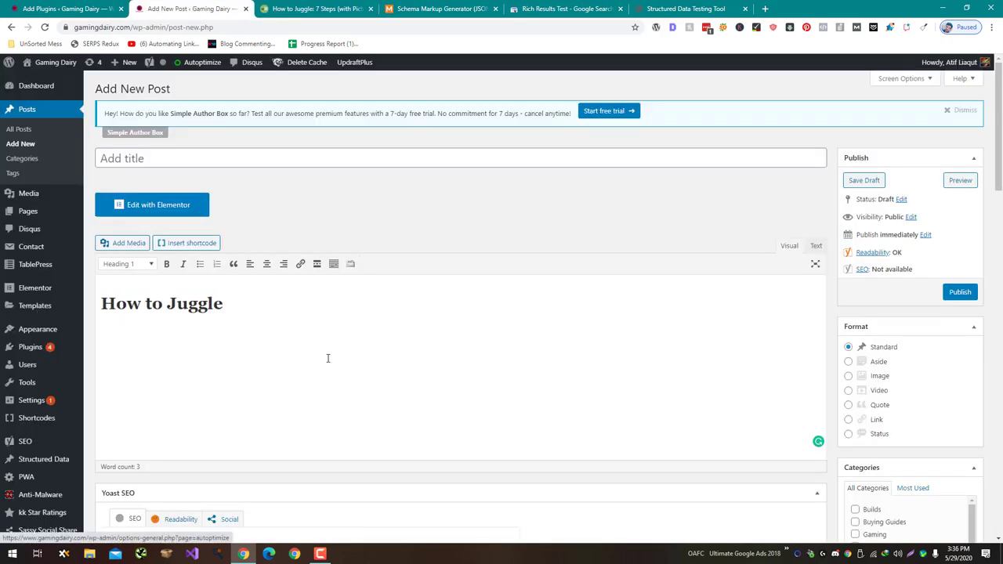
{"action": "key", "text": "Return"}
{"action": "type", "text": "Juggling is a challenging but rewarding hobby; studies show that people who learn to juggle increase their brains' grey matter![1] While juggling may seem and be difficult to master at first, it becomes easier once you've learned the basics and practiced it. This article takes you into the basics of three-ball juggling, after which you can begin to introduce more balls."}
{"action": "scroll", "coordinate": [177, 423], "scroll_direction": "down", "scroll_amount": 1}
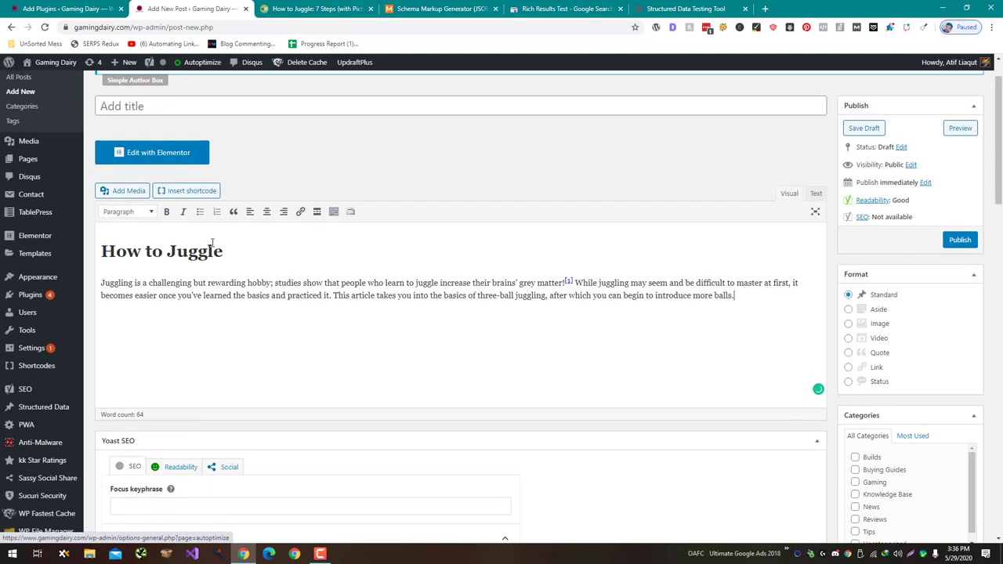
Save the wikiHow step 1 image of the hand holding three balls to the computer.
{"action": "left_click", "coordinate": [332, 8]}
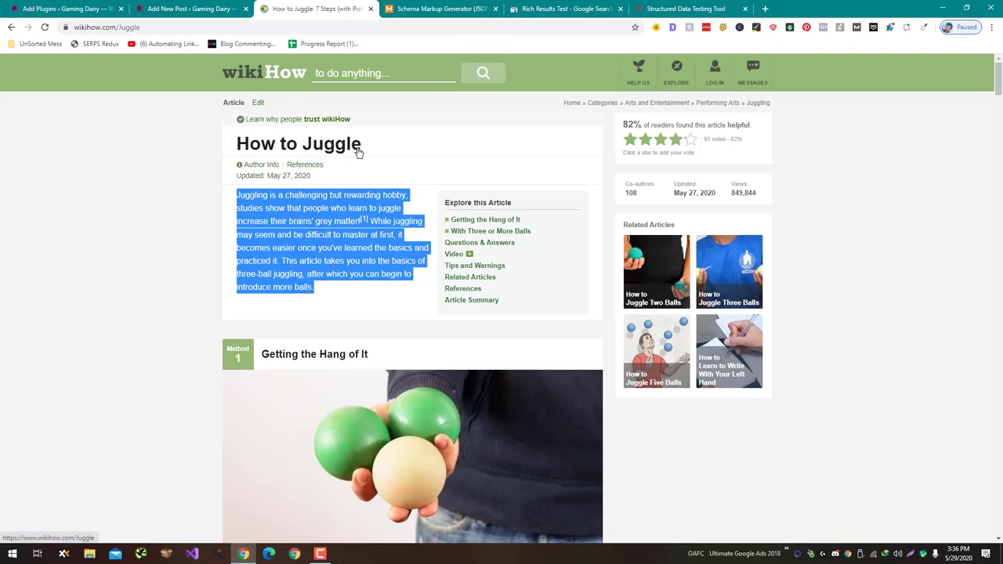
{"action": "key", "text": "ctrl+shift+Tab"}
{"action": "left_click", "coordinate": [302, 11]}
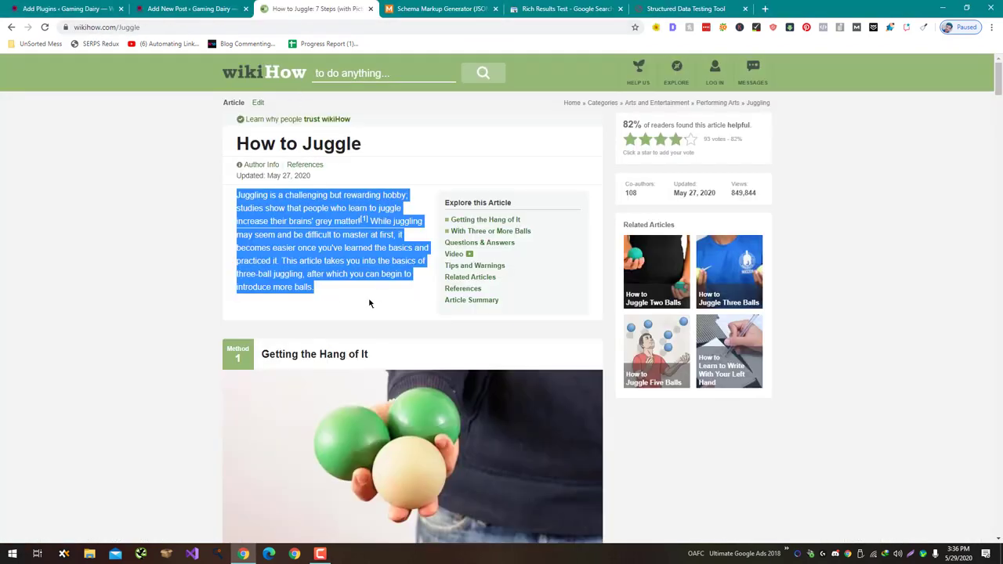
{"action": "scroll", "coordinate": [360, 294], "scroll_direction": "down", "scroll_amount": 3}
{"action": "right_click", "coordinate": [349, 250]}
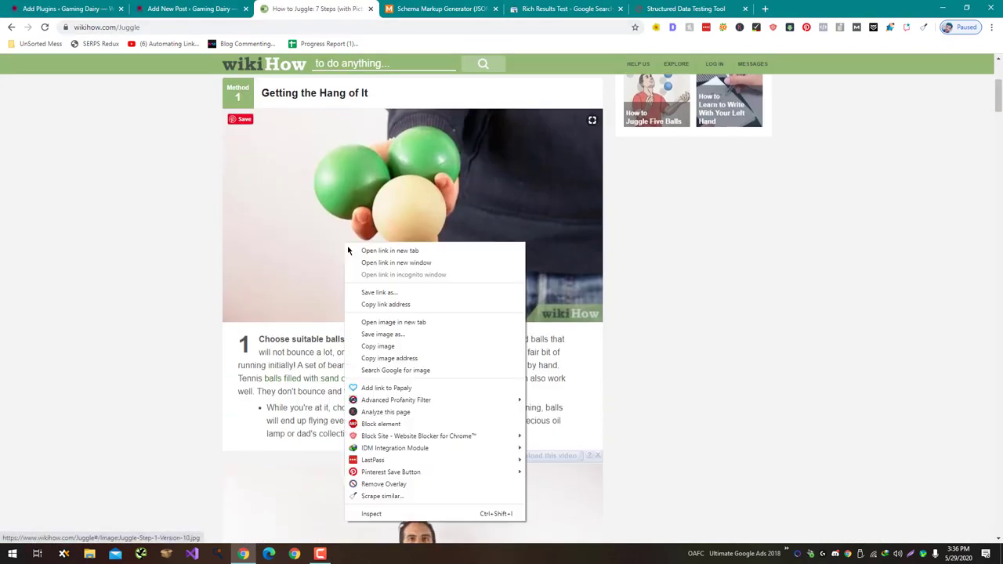
{"action": "left_click", "coordinate": [384, 334]}
{"action": "key", "text": "Return"}
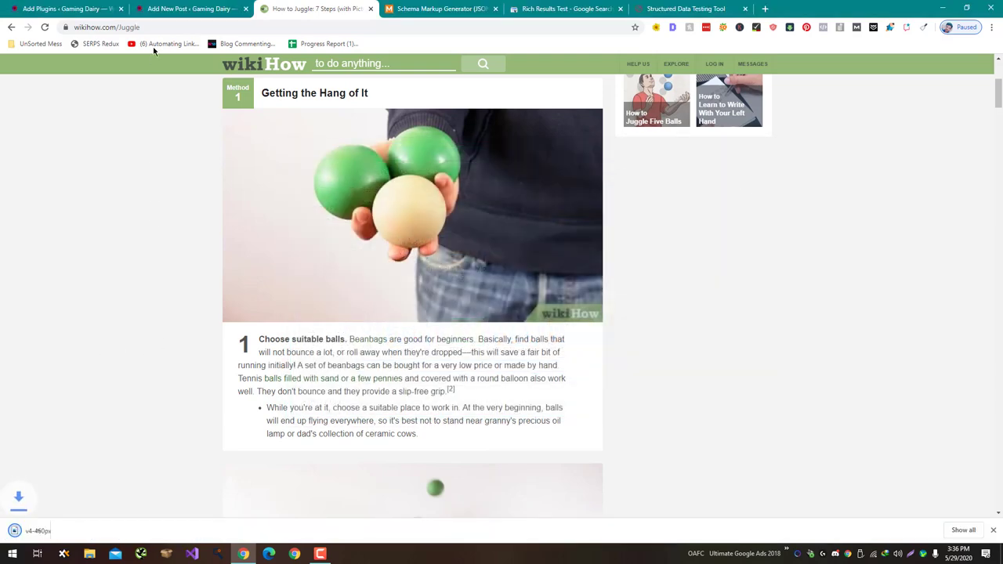
Open the post's Add Media dialog and try to upload the downloaded juggling step 1 image.
{"action": "key", "text": "ctrl+shift+Tab"}
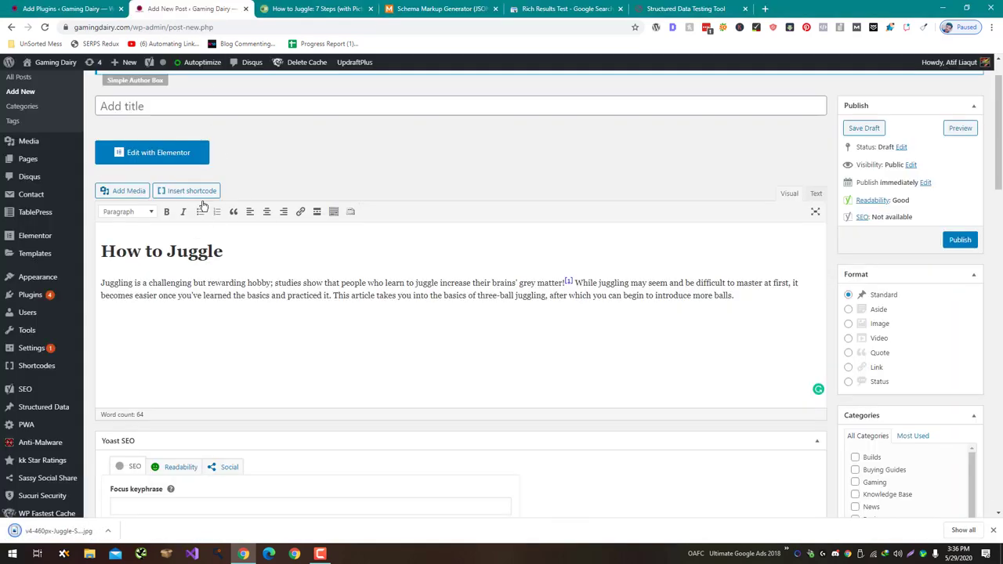
{"action": "left_click", "coordinate": [138, 193]}
{"action": "left_click_drag", "start_coordinate": [56, 541], "coordinate": [310, 357]}
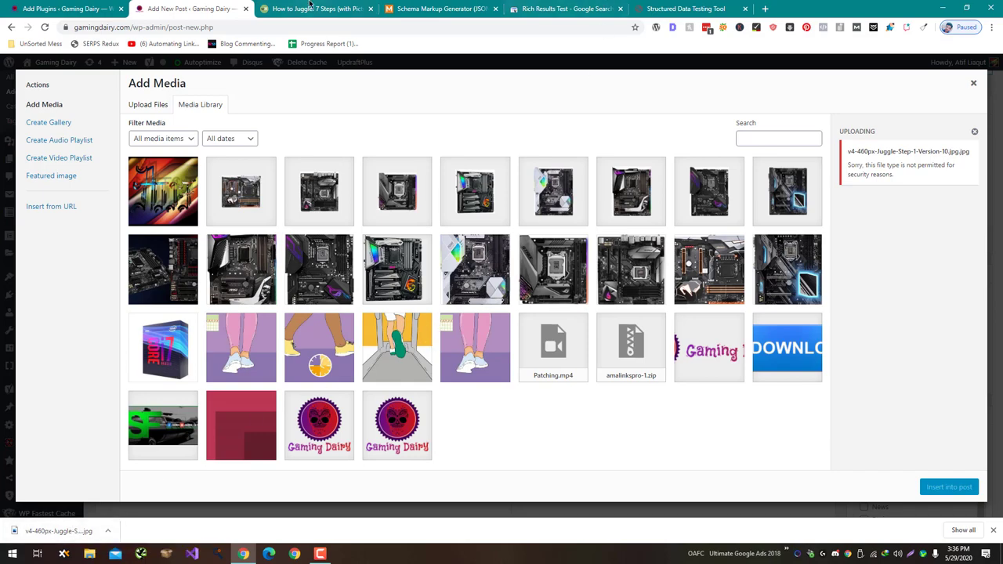
{"action": "key", "text": "ctrl+t"}
{"action": "type", "text": "how"}
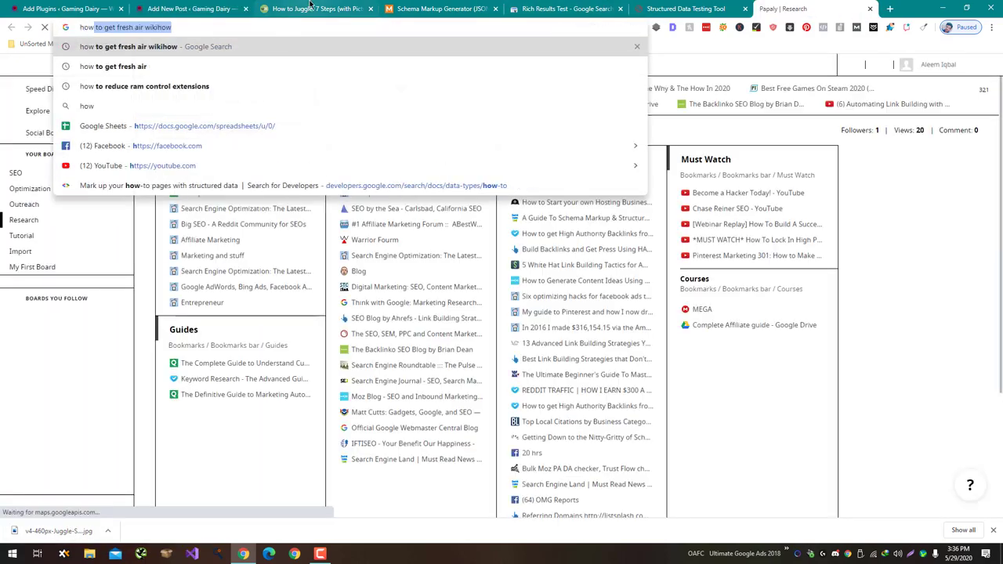
{"action": "type", "text": " to do any"}
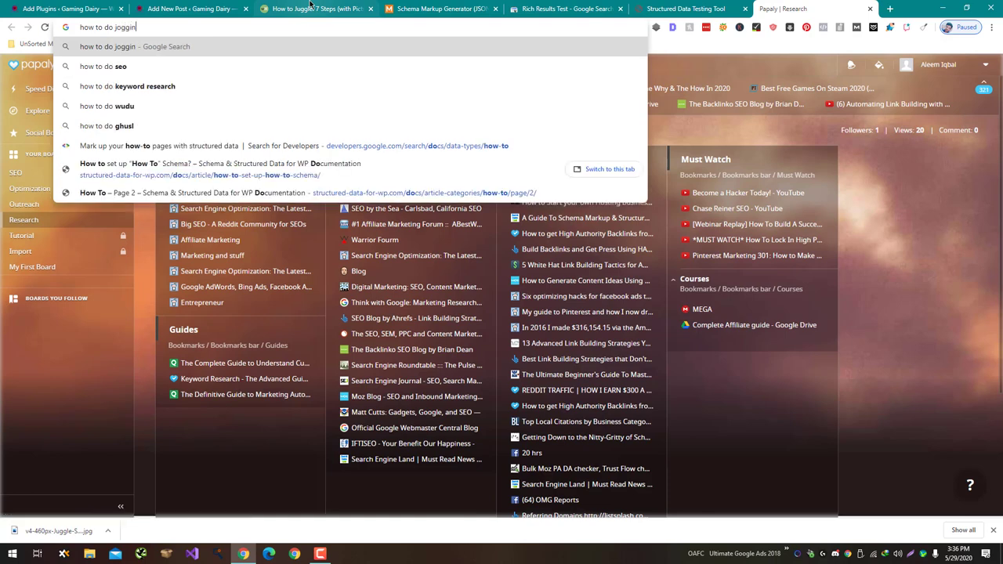
{"action": "key", "text": "ctrl+w"}
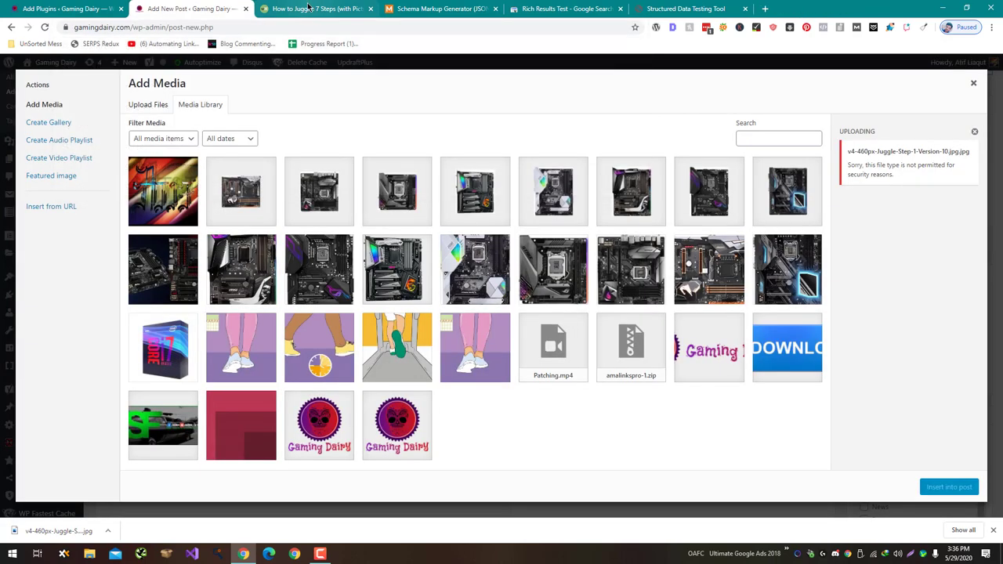
Insert the existing media library image of pink-trousered legs in white shoes below the introduction and align it to the center.
{"action": "left_click", "coordinate": [472, 329]}
{"action": "left_click", "coordinate": [948, 486]}
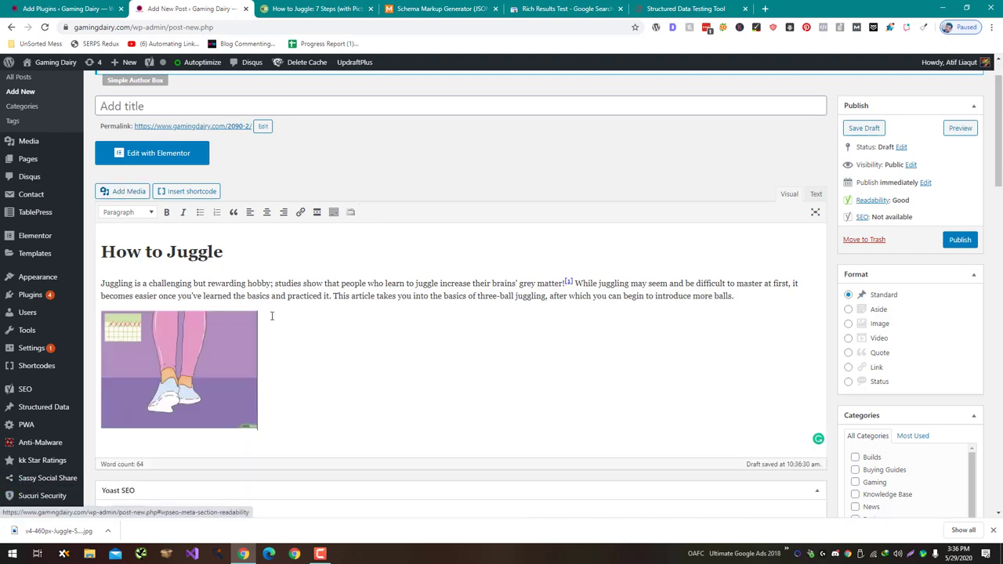
{"action": "left_click", "coordinate": [175, 340]}
{"action": "left_click", "coordinate": [170, 296]}
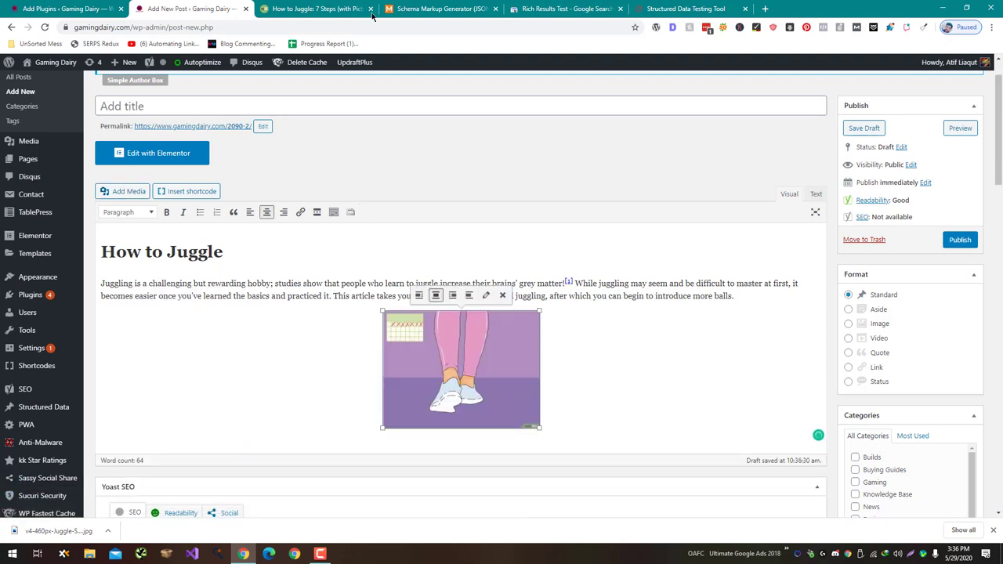
Move the Structured Data Testing Tool's browser tab directly beside the WordPress post's tab and return to the post.
{"action": "left_click", "coordinate": [329, 9]}
{"action": "scroll", "coordinate": [314, 153], "scroll_direction": "up", "scroll_amount": 2}
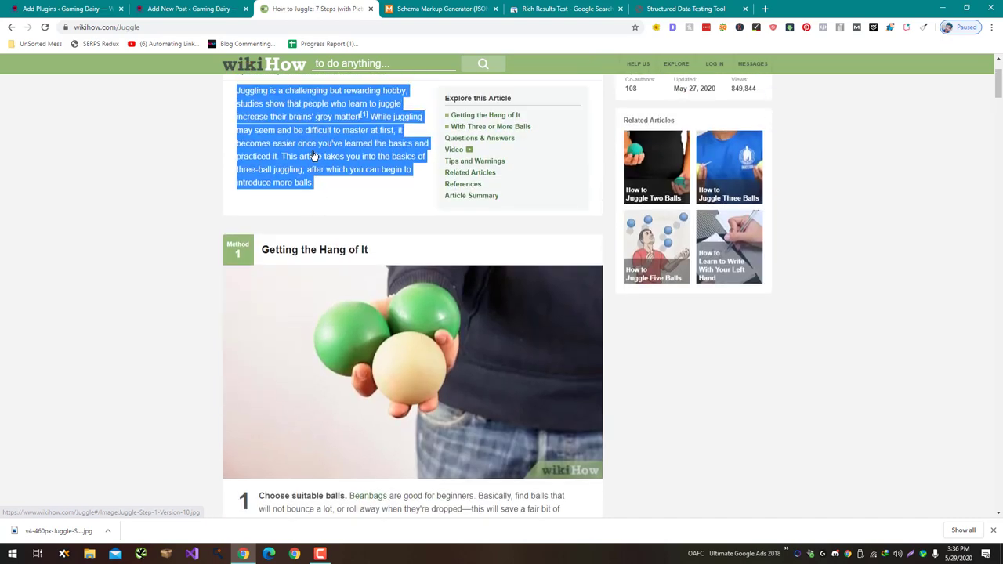
{"action": "left_click", "coordinate": [176, 6]}
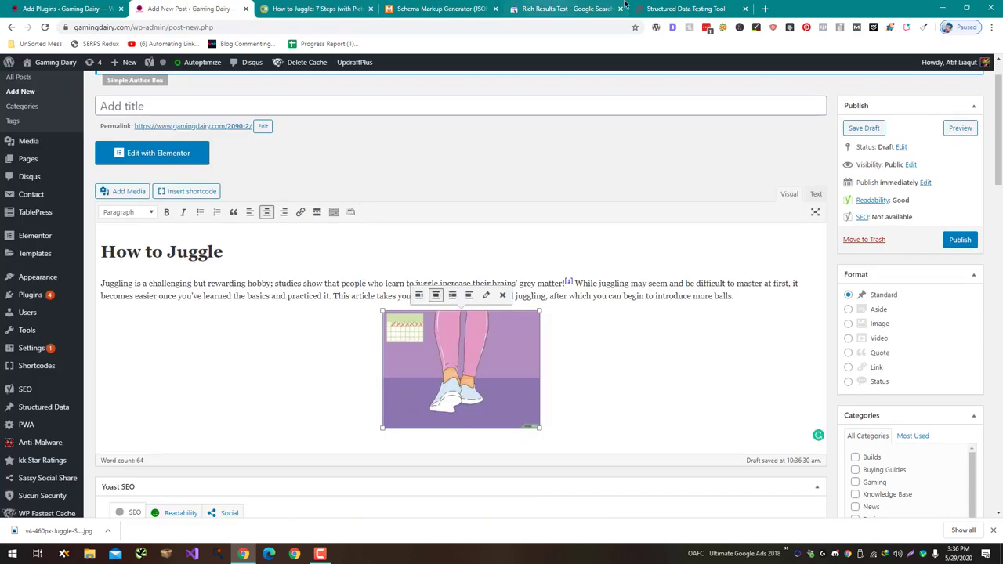
{"action": "left_click_drag", "start_coordinate": [686, 9], "coordinate": [307, 9]}
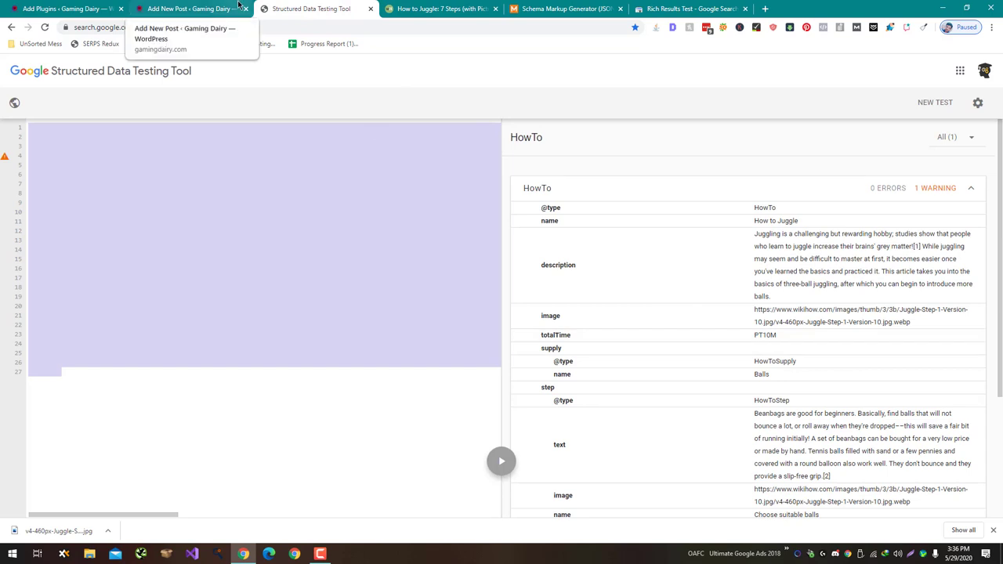
{"action": "left_click", "coordinate": [188, 9]}
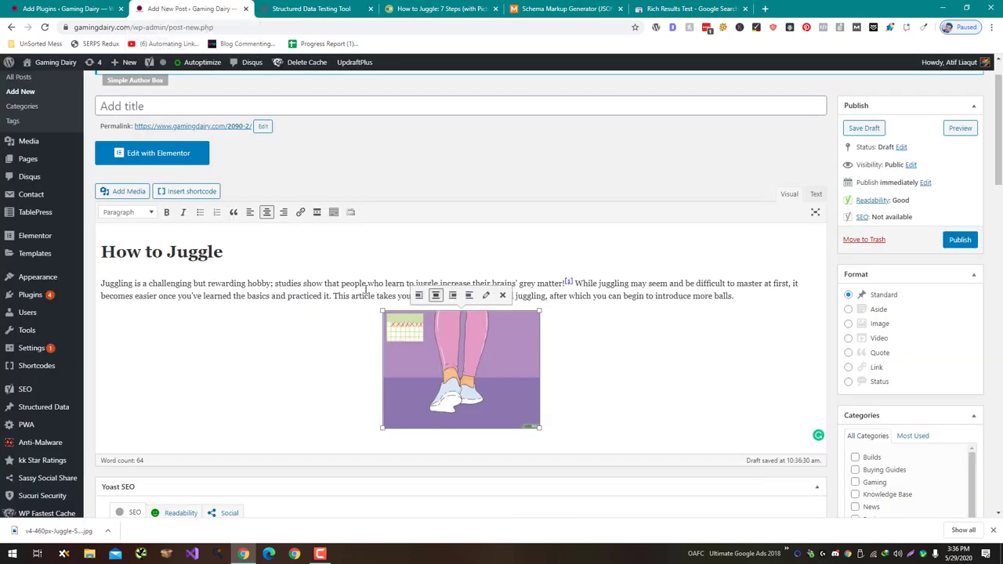
Add the lines "Total Time: 10 Minutes" and "Materials: Balls" below the image, using the testing tools' How-to results as reference.
{"action": "left_click", "coordinate": [648, 423]}
{"action": "key", "text": "Return"}
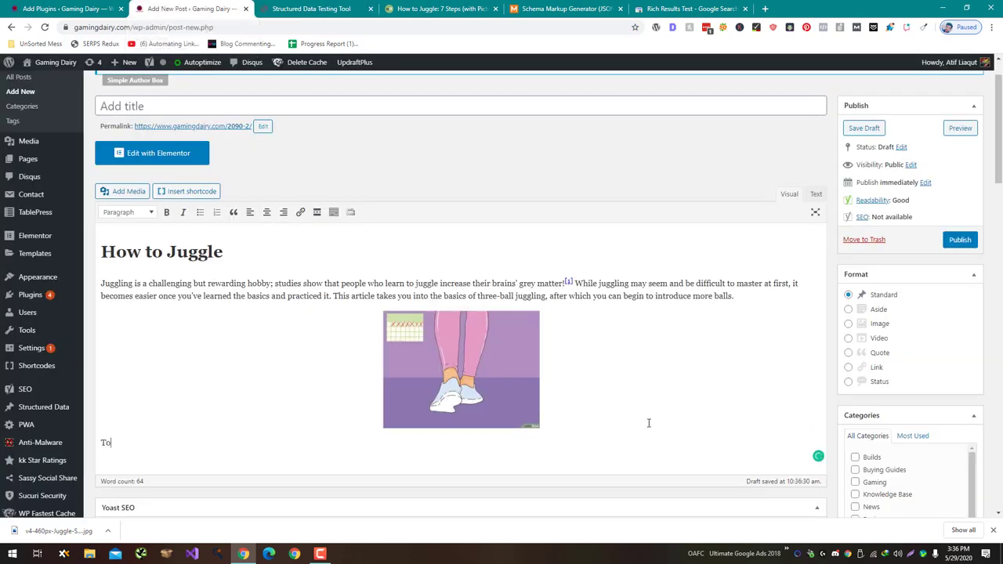
{"action": "type", "text": "Total Time:"}
{"action": "key", "text": "Return"}
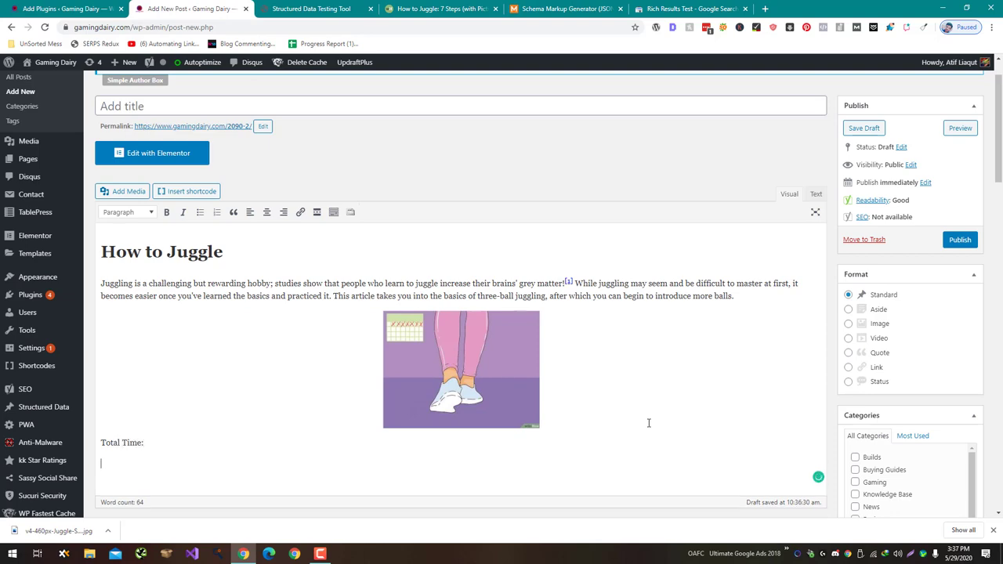
{"action": "key", "text": "ctrl+Tab"}
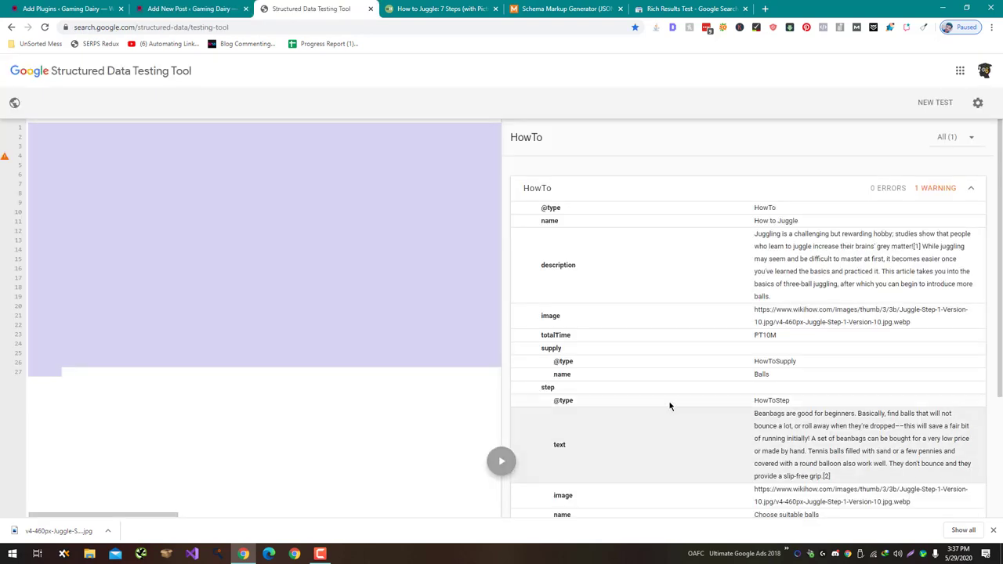
{"action": "key", "text": "ctrl+Tab"}
{"action": "key", "text": "ctrl+Tab"}
{"action": "key", "text": "ctrl+Tab"}
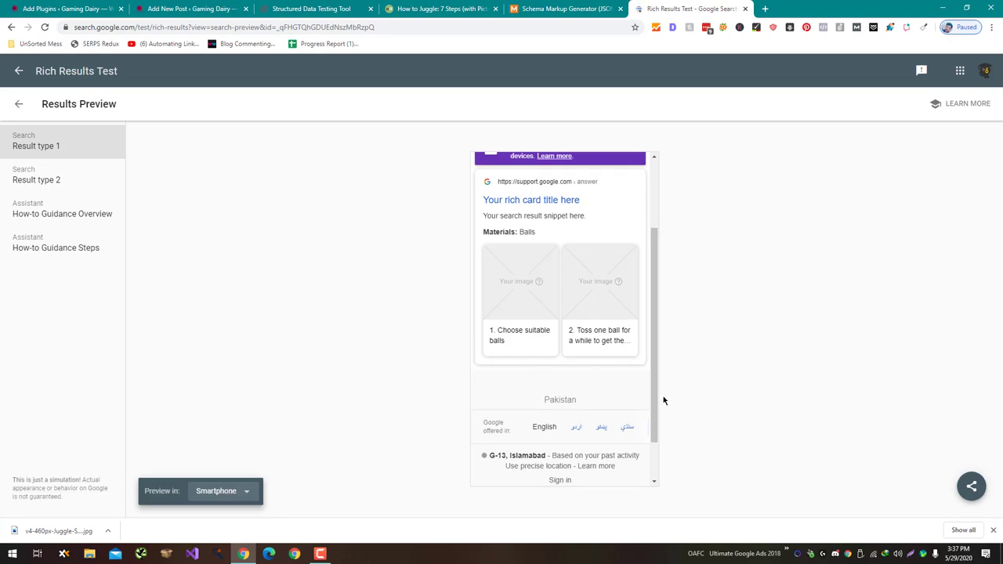
{"action": "key", "text": "ctrl+2"}
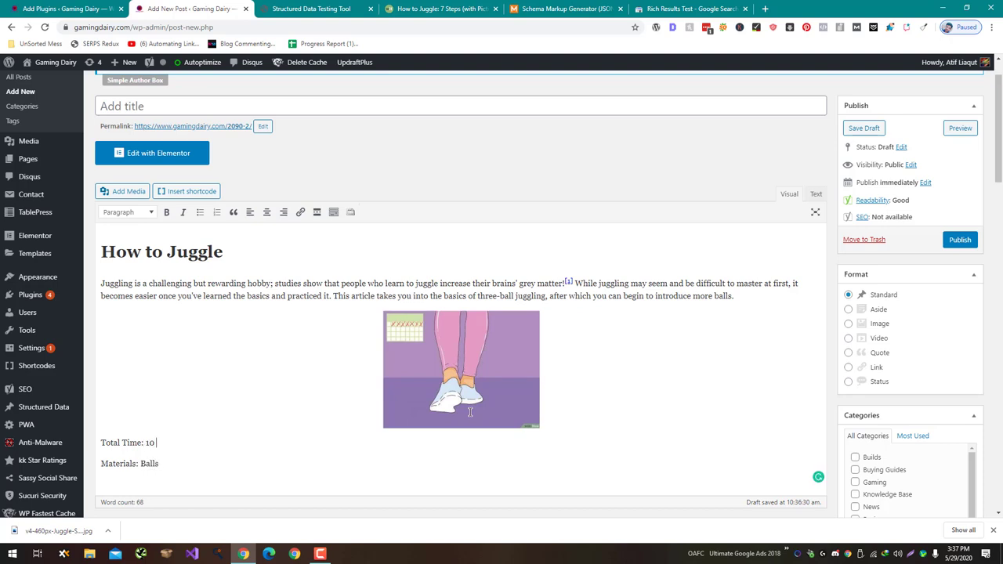
{"action": "type", "text": "Minutes"}
{"action": "key", "text": "Return"}
Copy wikiHow's Method 1 heading into the post as the line "Step 1: Getting the Hang of It" and make it bold.
{"action": "left_click", "coordinate": [323, 6]}
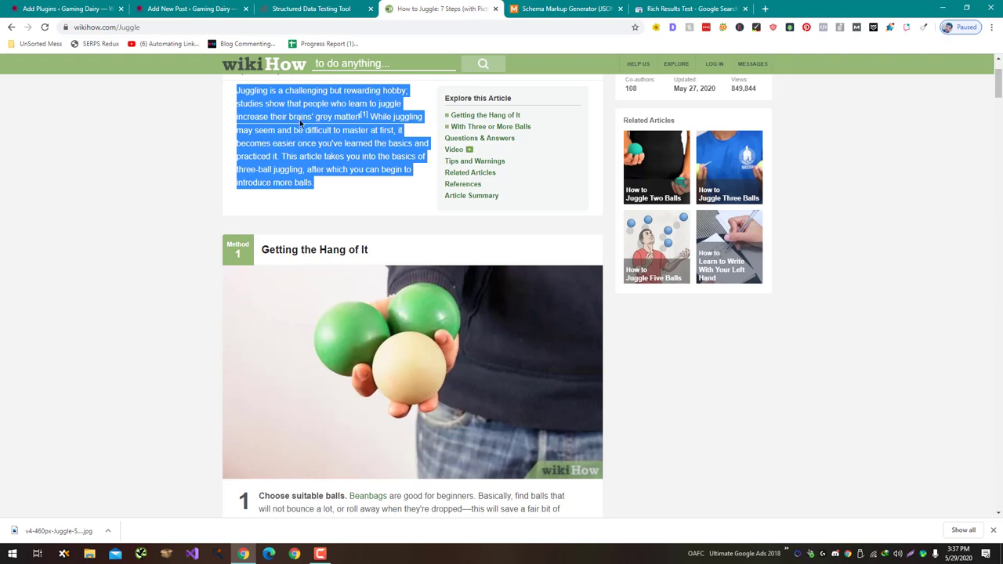
{"action": "scroll", "coordinate": [298, 126], "scroll_direction": "down", "scroll_amount": 2}
{"action": "scroll", "coordinate": [287, 144], "scroll_direction": "up", "scroll_amount": 1}
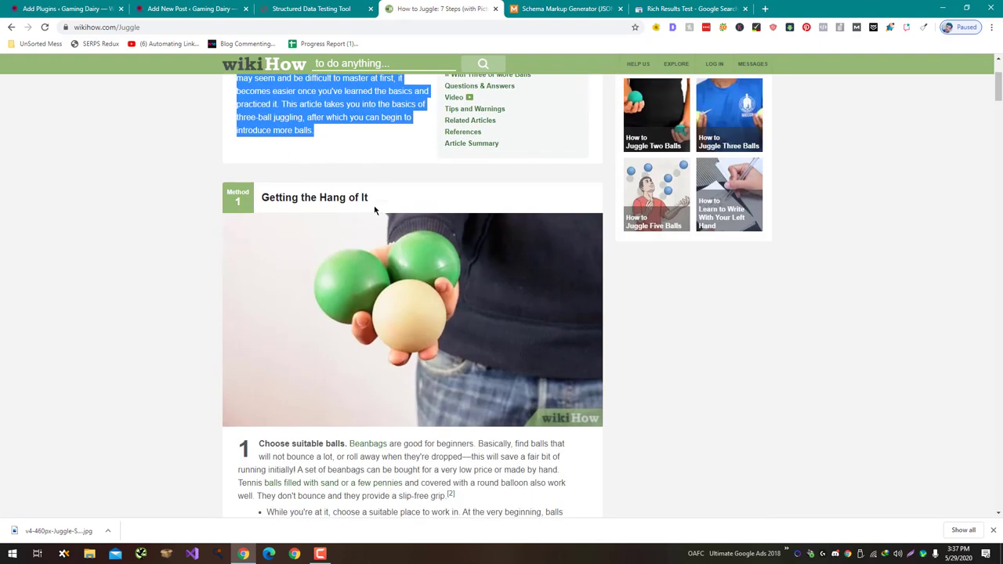
{"action": "left_click_drag", "start_coordinate": [374, 210], "coordinate": [261, 197]}
{"action": "key", "text": "ctrl+c"}
{"action": "left_click", "coordinate": [188, 9]}
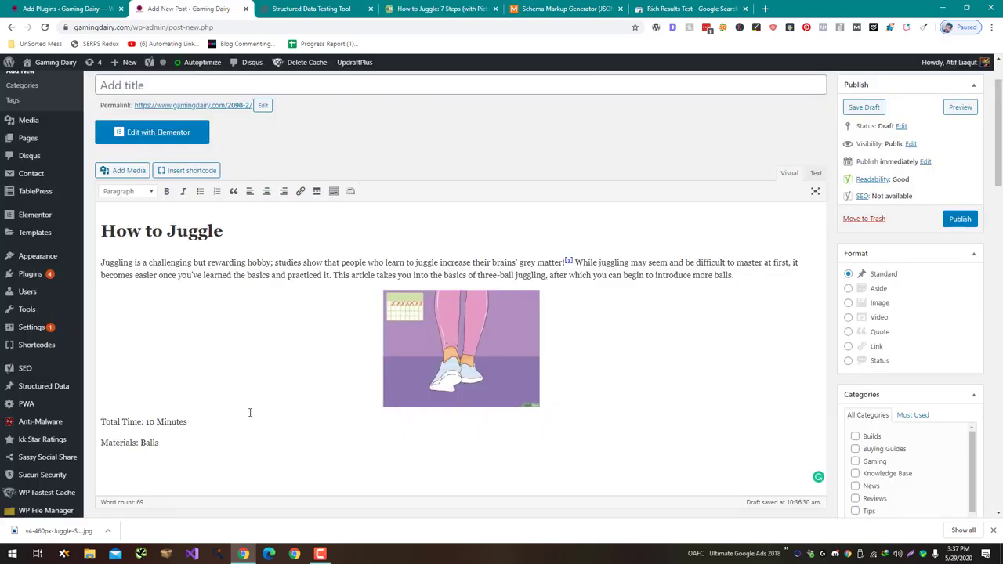
{"action": "type", "text": "1:"}
{"action": "key", "text": "ctrl+v"}
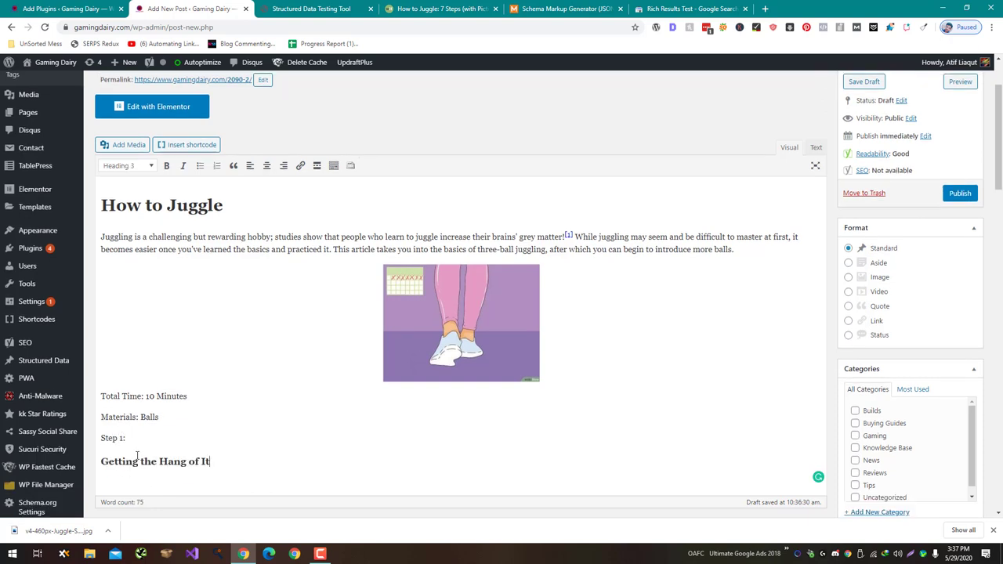
{"action": "key", "text": "BackSpace"}
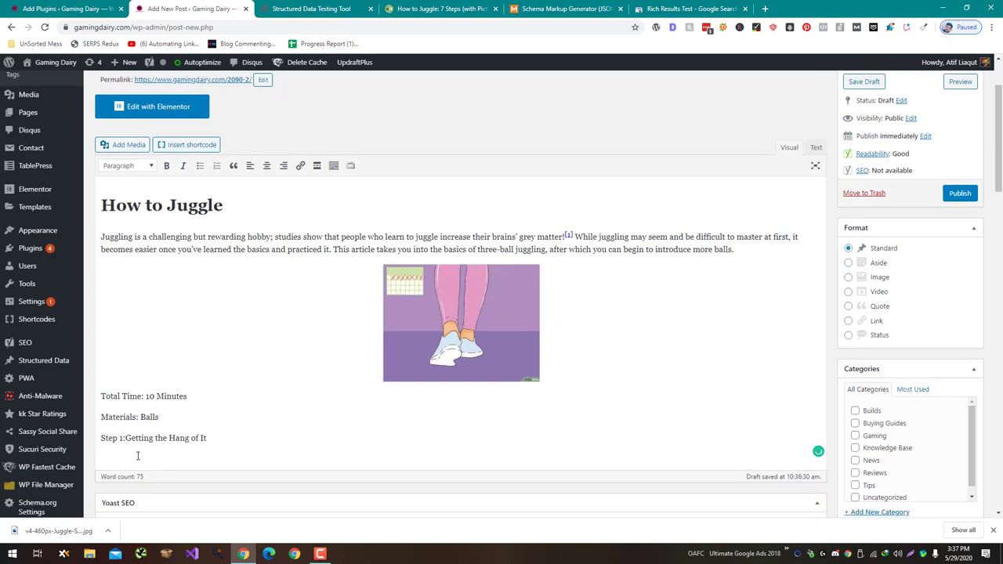
{"action": "key", "text": "Return"}
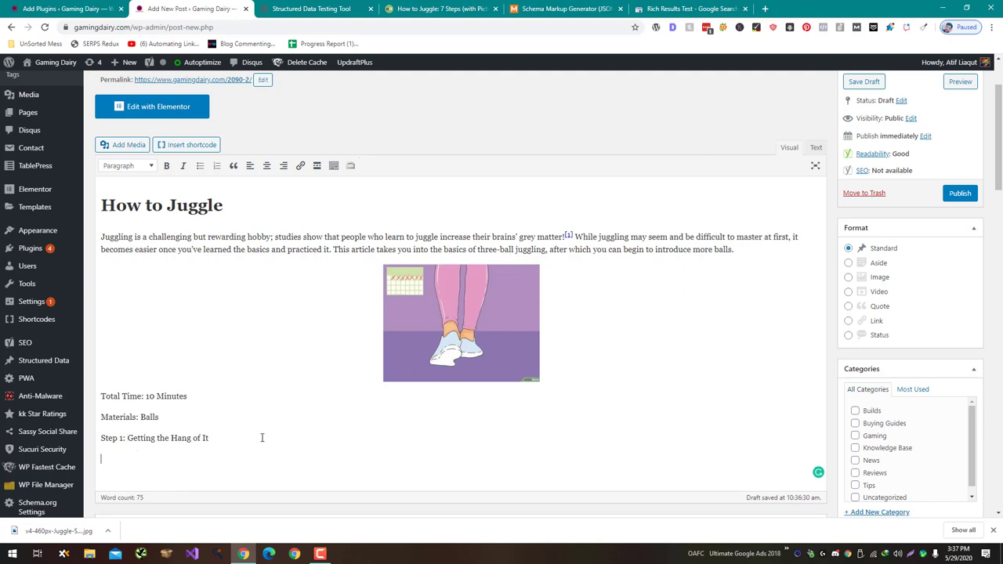
{"action": "left_click_drag", "start_coordinate": [255, 437], "coordinate": [78, 441]}
{"action": "key", "text": "ctrl+b"}
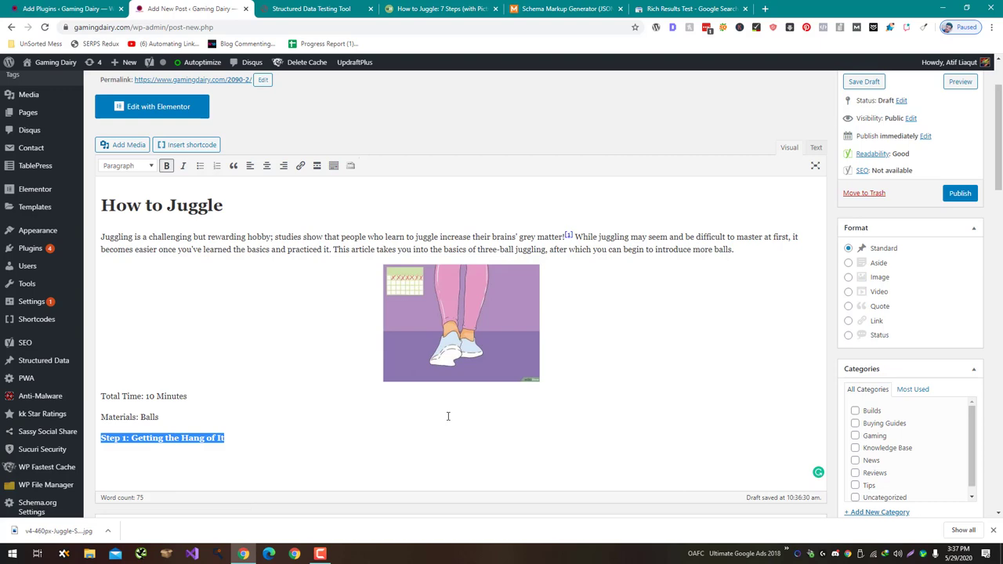
Copy wikiHow's "Choose suitable balls" description, including its bullet point, into the post below the Step 1 heading.
{"action": "left_click", "coordinate": [311, 9]}
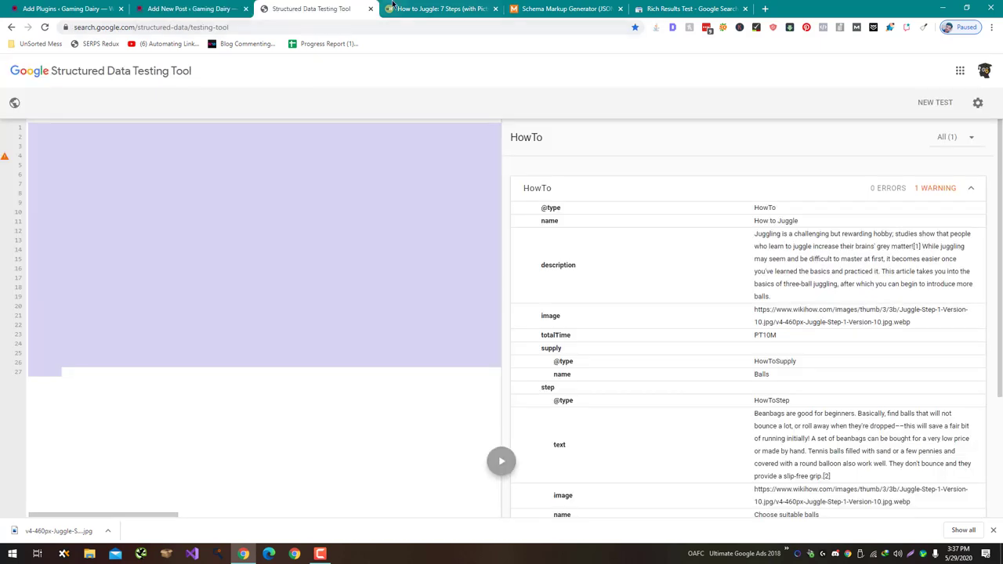
{"action": "left_click", "coordinate": [437, 9]}
{"action": "scroll", "coordinate": [307, 106], "scroll_direction": "down", "scroll_amount": 2}
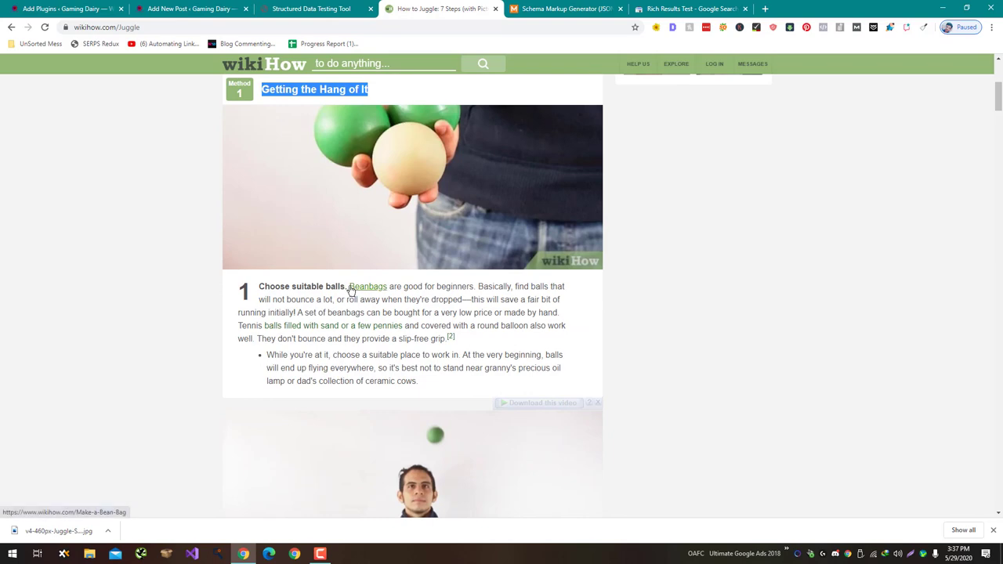
{"action": "left_click_drag", "start_coordinate": [259, 286], "coordinate": [468, 383]}
{"action": "key", "text": "ctrl+c"}
{"action": "left_click", "coordinate": [188, 9]}
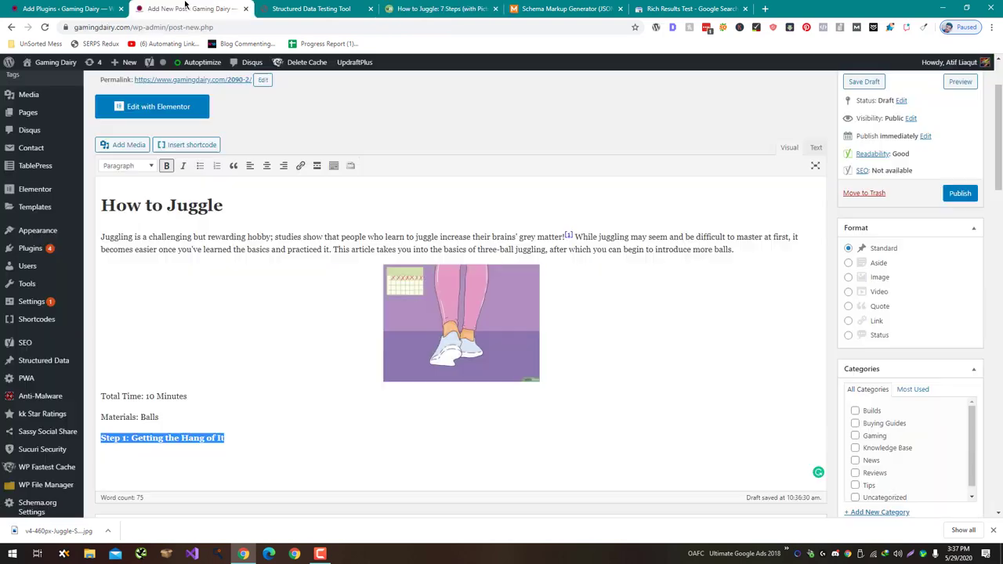
{"action": "left_click", "coordinate": [294, 455]}
{"action": "key", "text": "ctrl+v"}
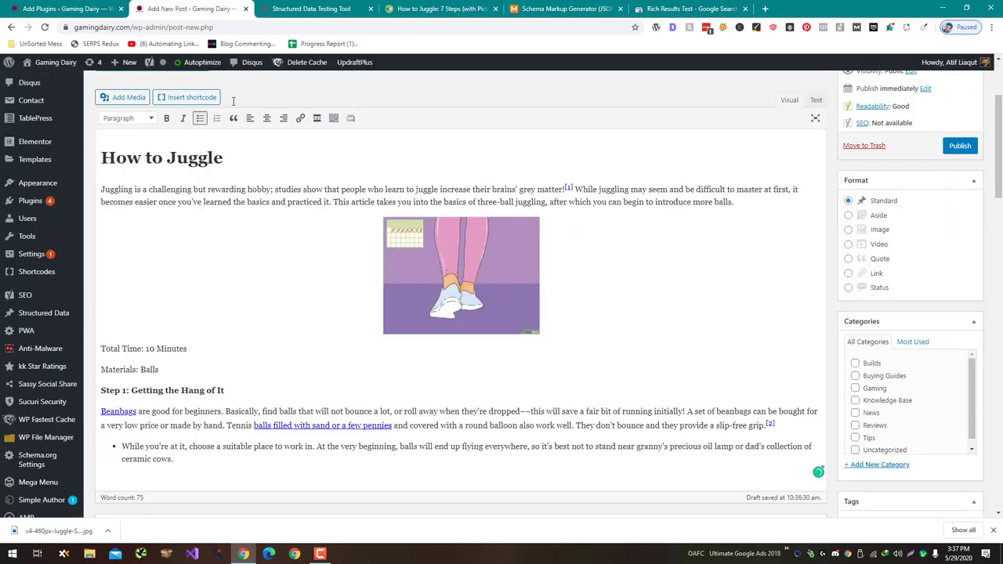
Check the step entries in the Structured Data Testing Tool's How-to results against the first step of the wikiHow article.
{"action": "left_click", "coordinate": [278, 8]}
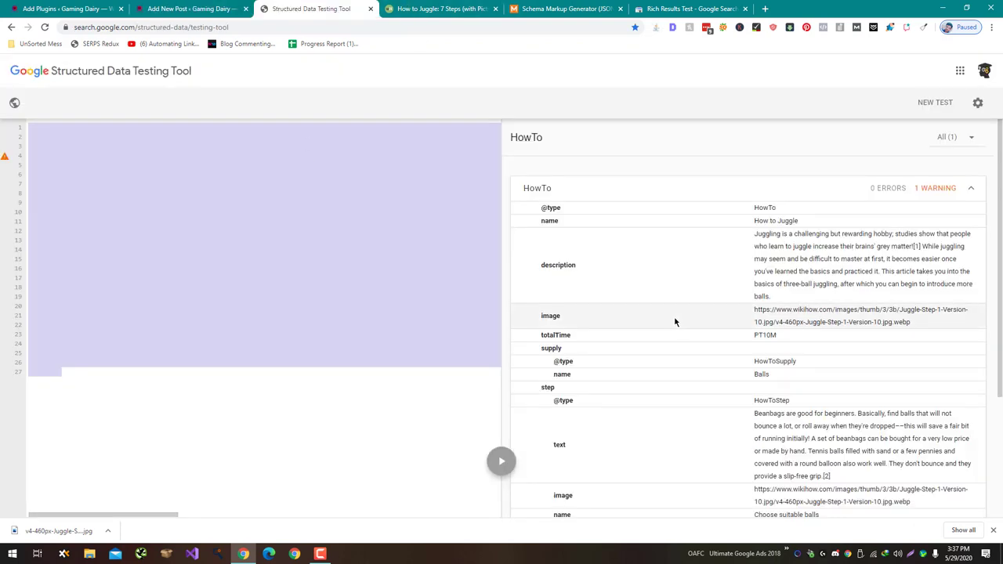
{"action": "scroll", "coordinate": [671, 322], "scroll_direction": "down", "scroll_amount": 2}
{"action": "scroll", "coordinate": [788, 362], "scroll_direction": "down", "scroll_amount": 1}
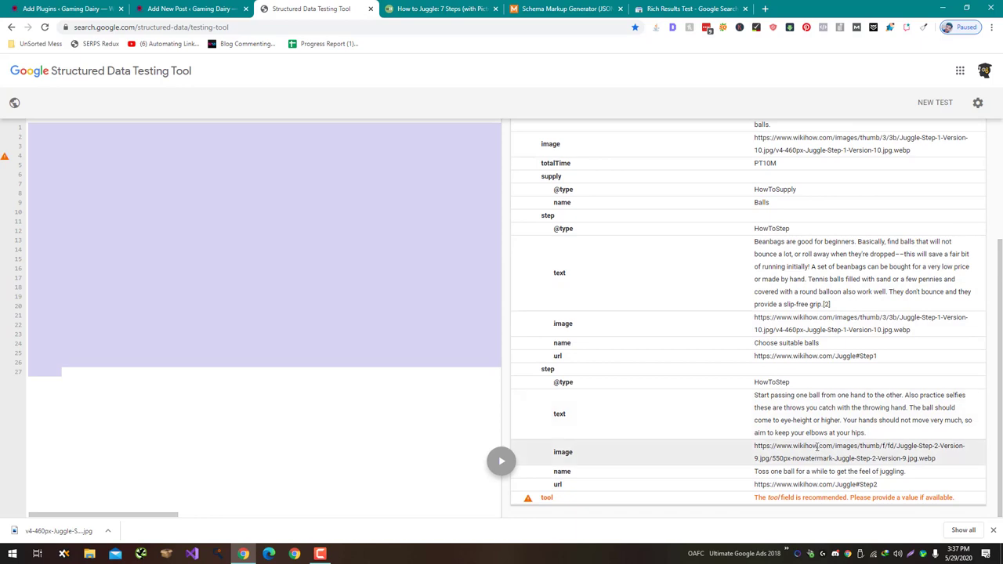
{"action": "left_click", "coordinate": [439, 9]}
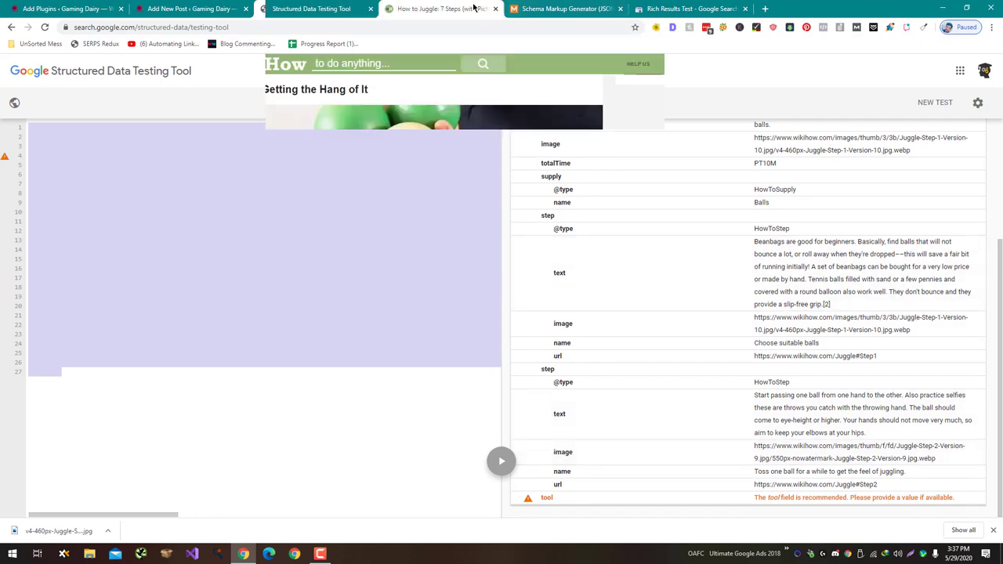
{"action": "scroll", "coordinate": [83, 327], "scroll_direction": "up", "scroll_amount": 1}
{"action": "left_click", "coordinate": [86, 328]}
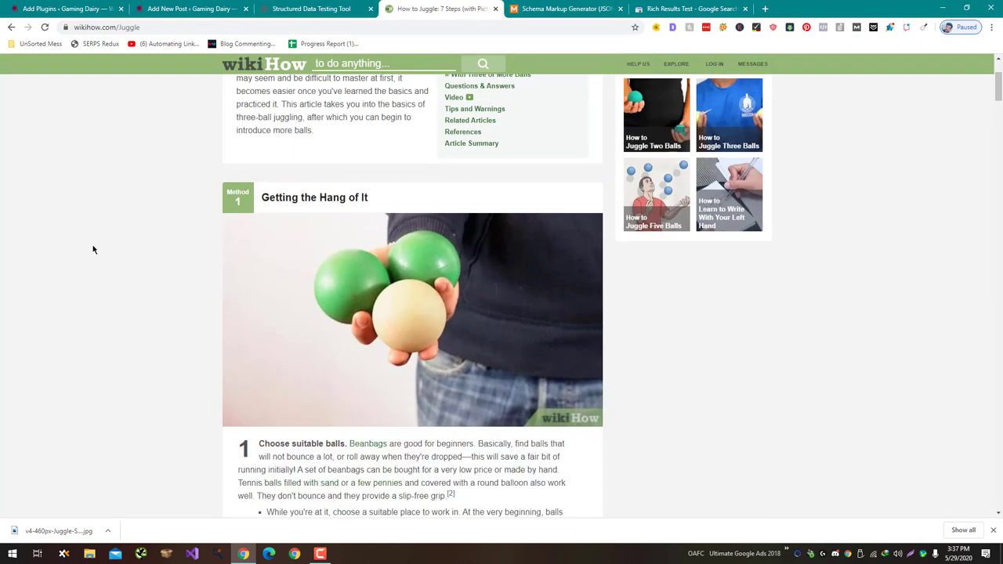
Insert the media library image of a runner's green shoe on a treadmill between the Step 1 heading and its description.
{"action": "left_click", "coordinate": [188, 9]}
{"action": "key", "text": "Return"}
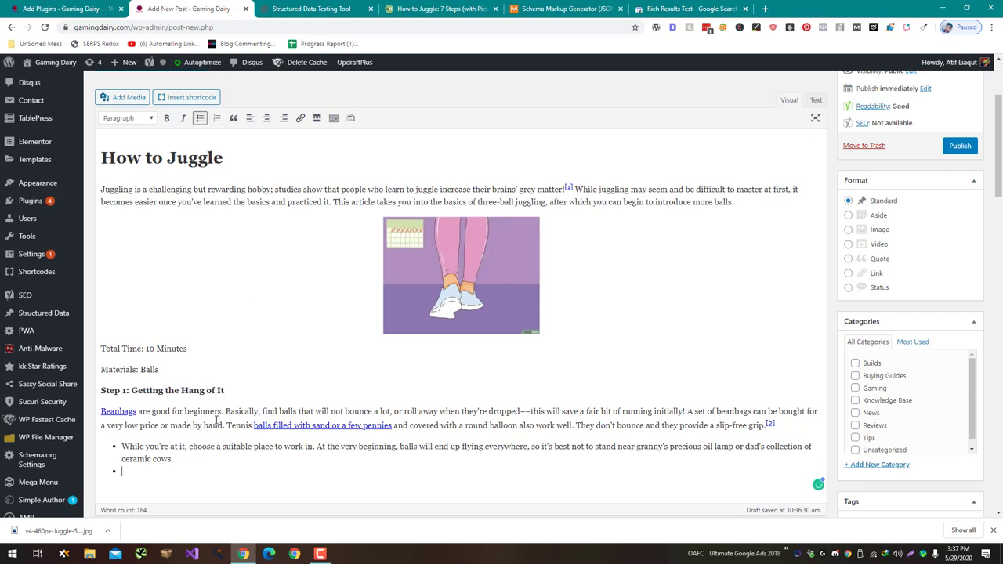
{"action": "key", "text": "Return"}
{"action": "left_click", "coordinate": [233, 379]}
{"action": "key", "text": "Return"}
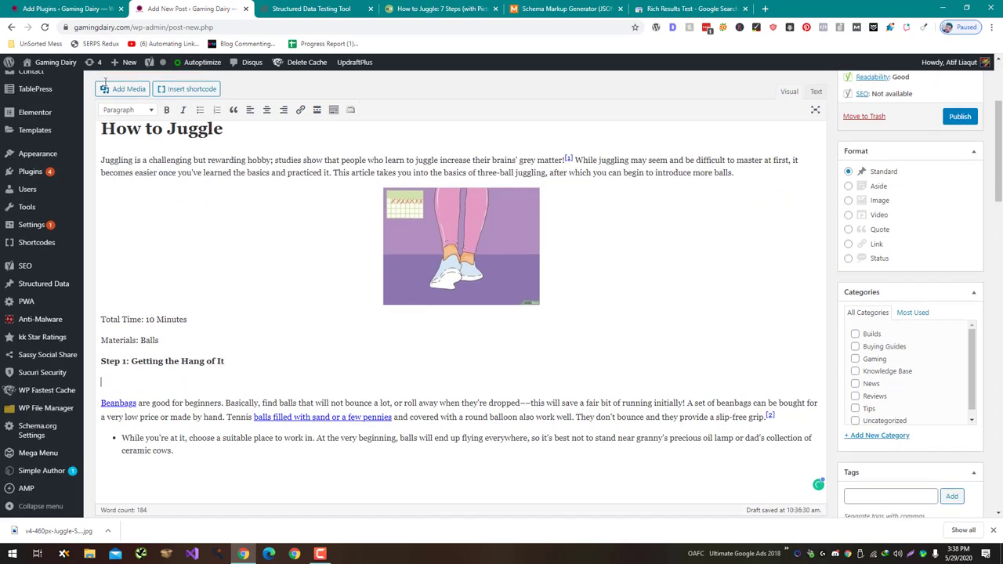
{"action": "left_click", "coordinate": [125, 90]}
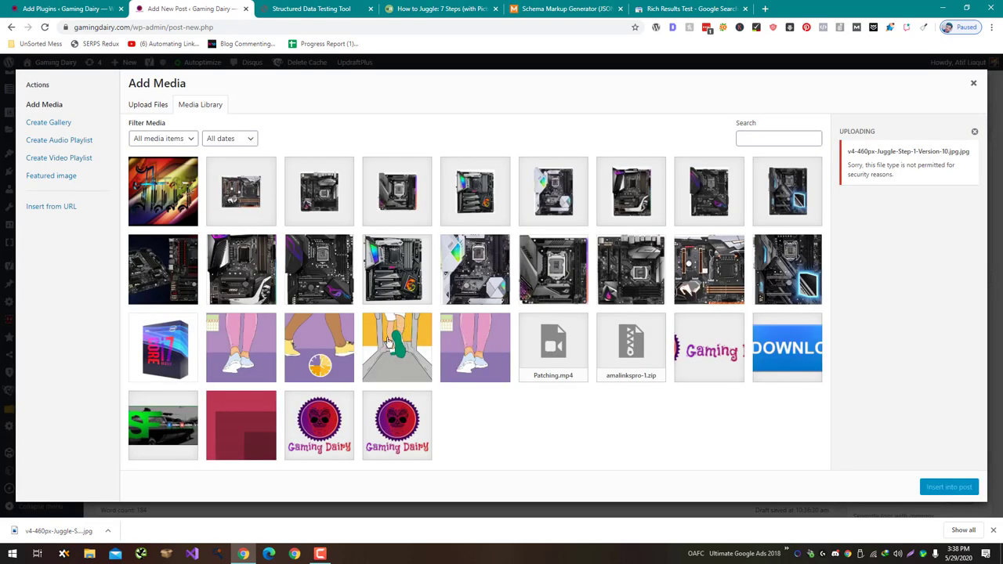
{"action": "left_click", "coordinate": [388, 342]}
{"action": "left_click", "coordinate": [949, 486]}
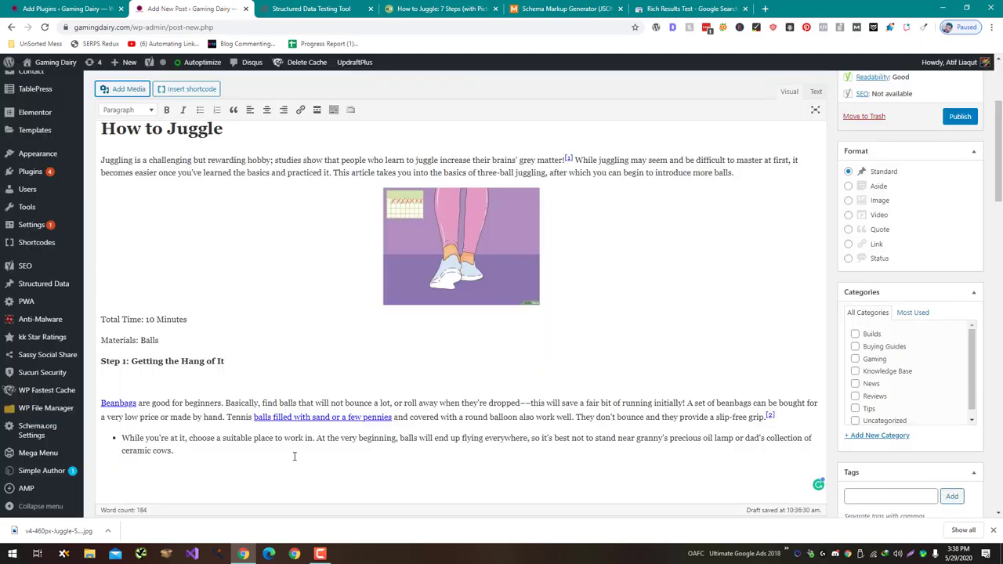
Duplicate the Step 1 heading below the bullet point and change its number to 2.
{"action": "scroll", "coordinate": [224, 388], "scroll_direction": "down", "scroll_amount": 3}
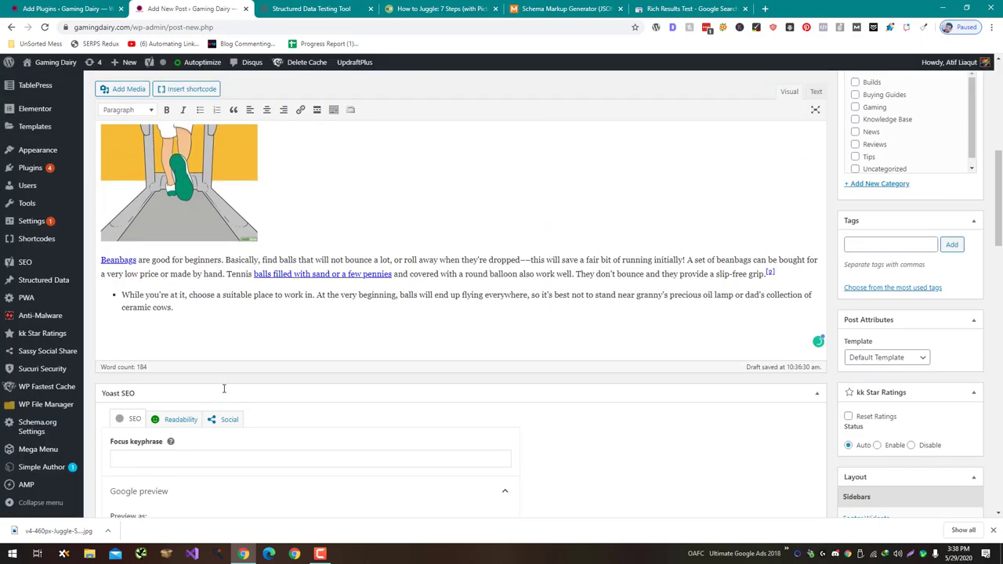
{"action": "scroll", "coordinate": [219, 327], "scroll_direction": "up", "scroll_amount": 2}
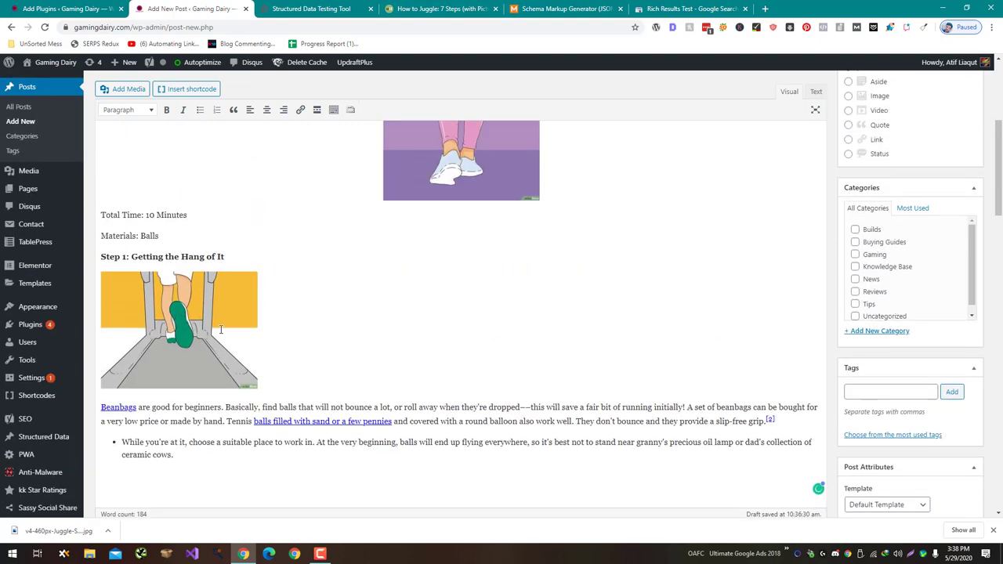
{"action": "left_click_drag", "start_coordinate": [224, 252], "coordinate": [93, 262]}
{"action": "key", "text": "ctrl+c"}
{"action": "left_click", "coordinate": [153, 483]}
{"action": "key", "text": "ctrl+v"}
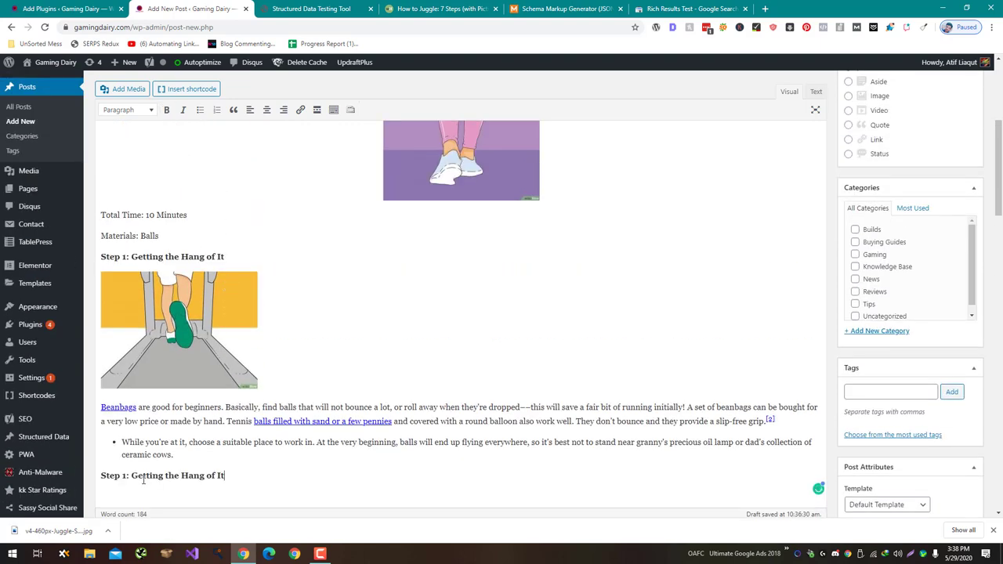
{"action": "double_click", "coordinate": [123, 478]}
{"action": "type", "text": "2"}
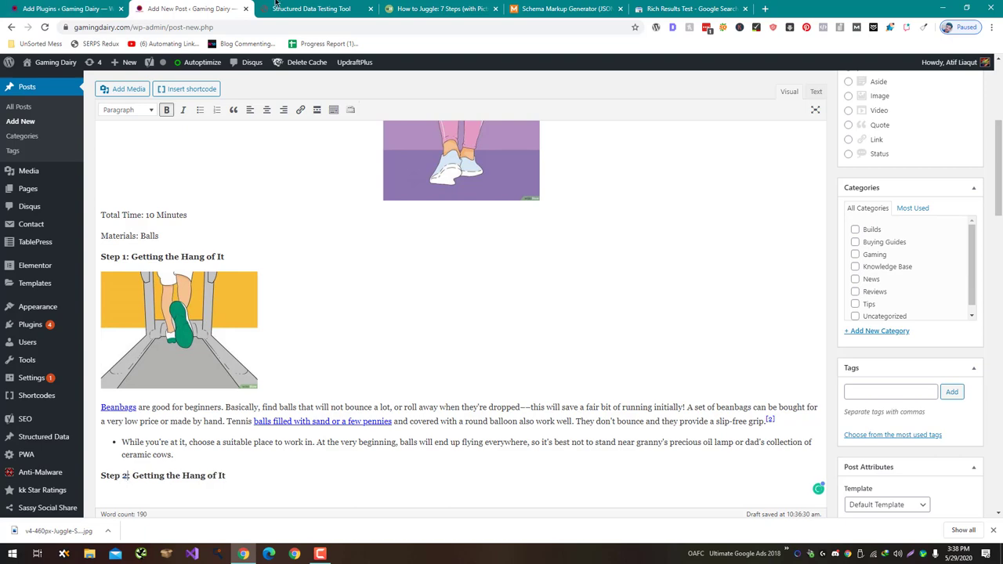
Move the wikiHow tab beside the post's tab and replace the Step 2 heading text with wikiHow's "Toss one ball for a while to get the feel of juggling.".
{"action": "left_click", "coordinate": [311, 9]}
{"action": "left_click_drag", "start_coordinate": [438, 9], "coordinate": [317, 8]}
{"action": "scroll", "coordinate": [284, 274], "scroll_direction": "down", "scroll_amount": 4}
{"action": "scroll", "coordinate": [351, 340], "scroll_direction": "down", "scroll_amount": 3}
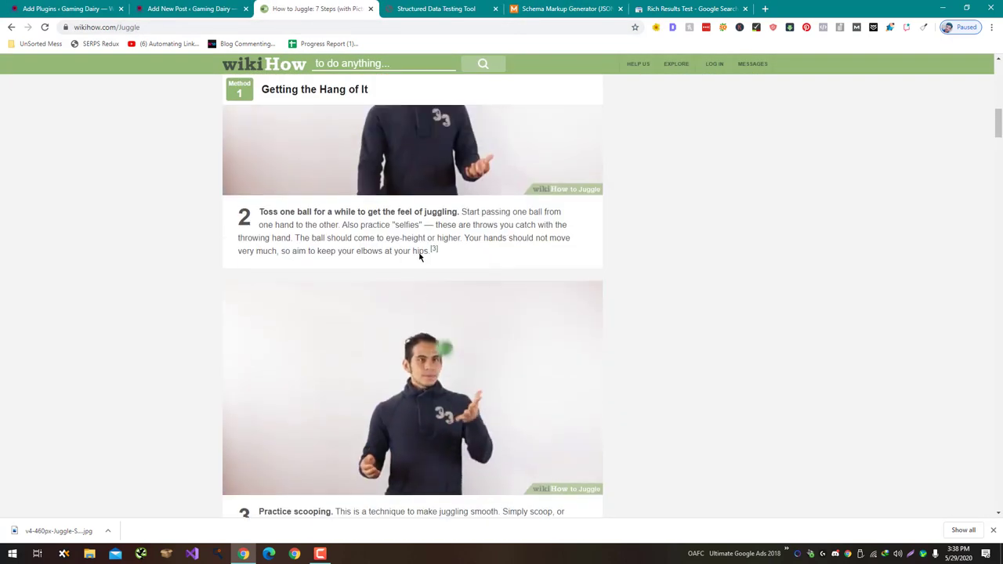
{"action": "scroll", "coordinate": [421, 256], "scroll_direction": "up", "scroll_amount": 3}
{"action": "left_click_drag", "start_coordinate": [459, 432], "coordinate": [249, 430]}
{"action": "key", "text": "ctrl+c"}
{"action": "key", "text": "ctrl+shift+Tab"}
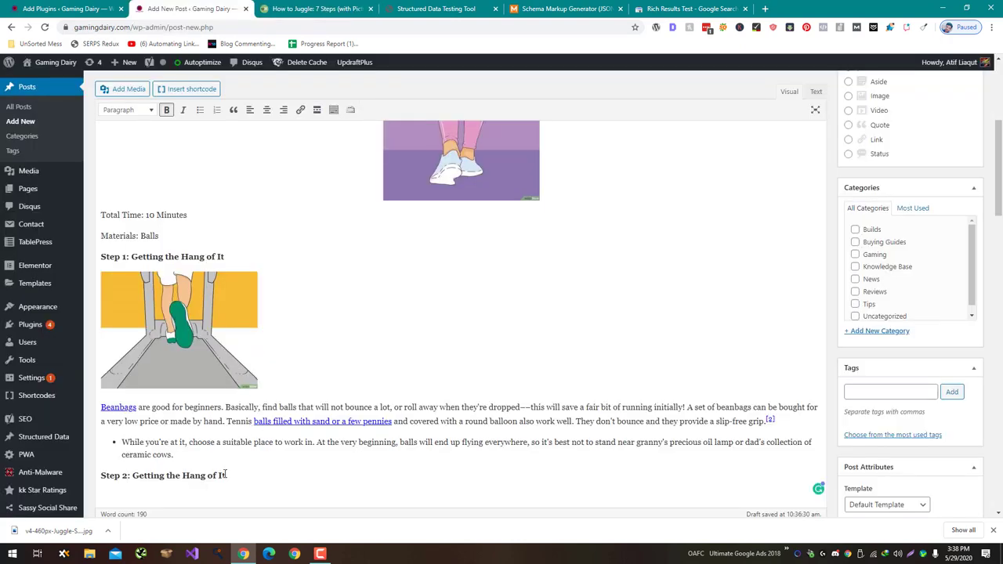
{"action": "left_click_drag", "start_coordinate": [225, 474], "coordinate": [134, 475]}
{"action": "key", "text": "ctrl+v"}
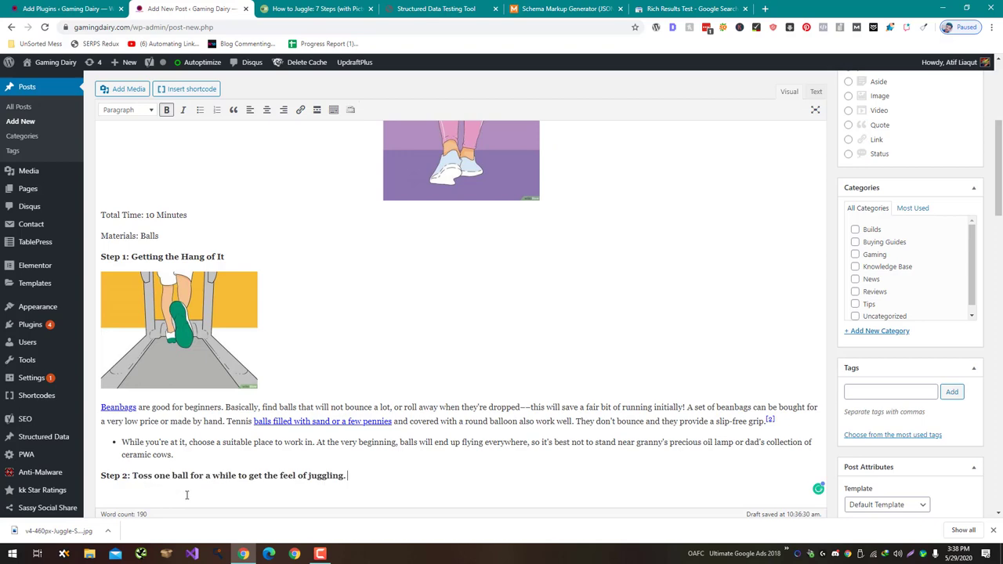
Copy wikiHow's second step description, from "Start passing one ball" to "at your hips", into the post below the Step 2 heading.
{"action": "key", "text": "ctrl+Tab"}
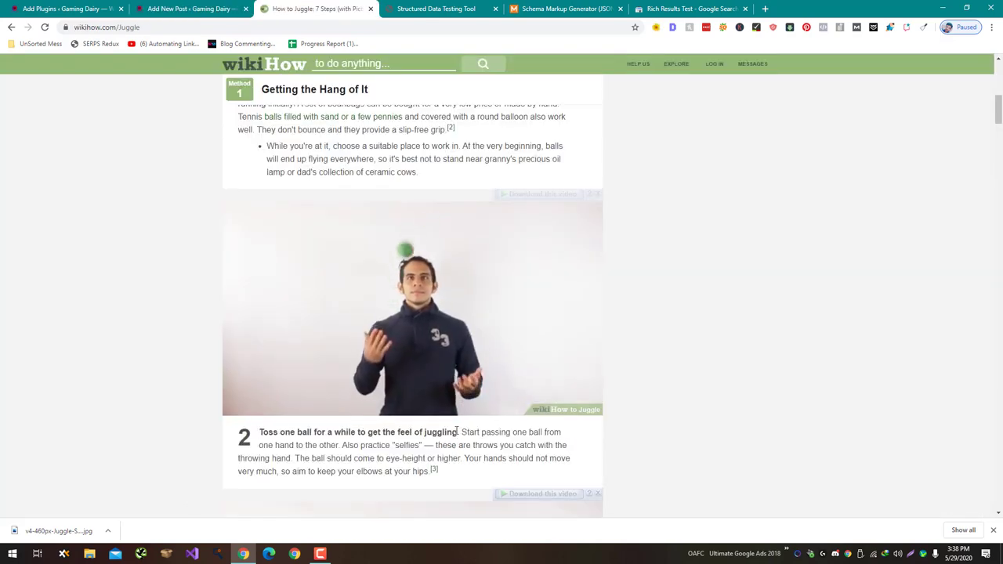
{"action": "left_click_drag", "start_coordinate": [461, 432], "coordinate": [428, 473]}
{"action": "key", "text": "ctrl+c"}
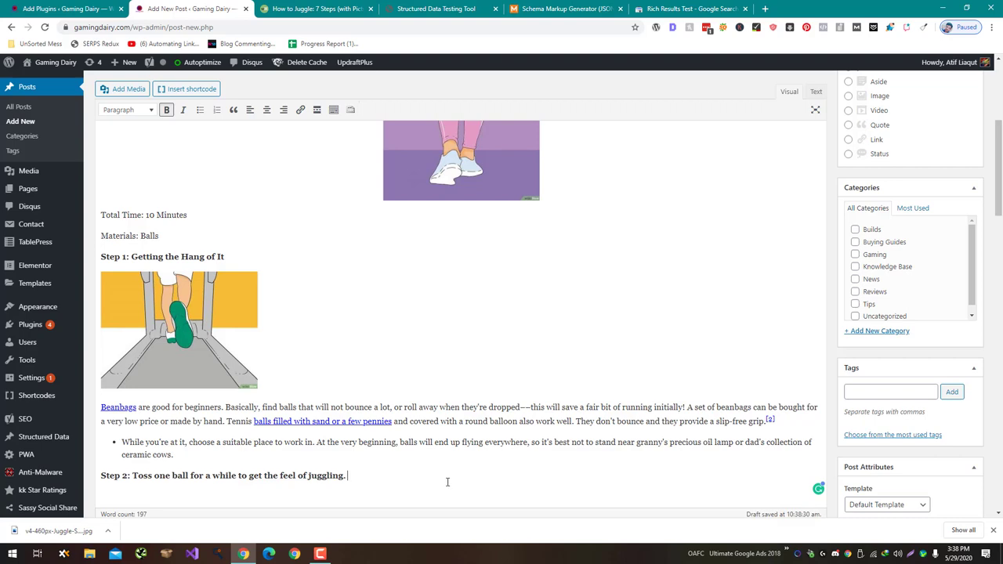
{"action": "key", "text": "ctrl+shift+Tab"}
{"action": "left_click", "coordinate": [435, 489]}
{"action": "key", "text": "ctrl+v"}
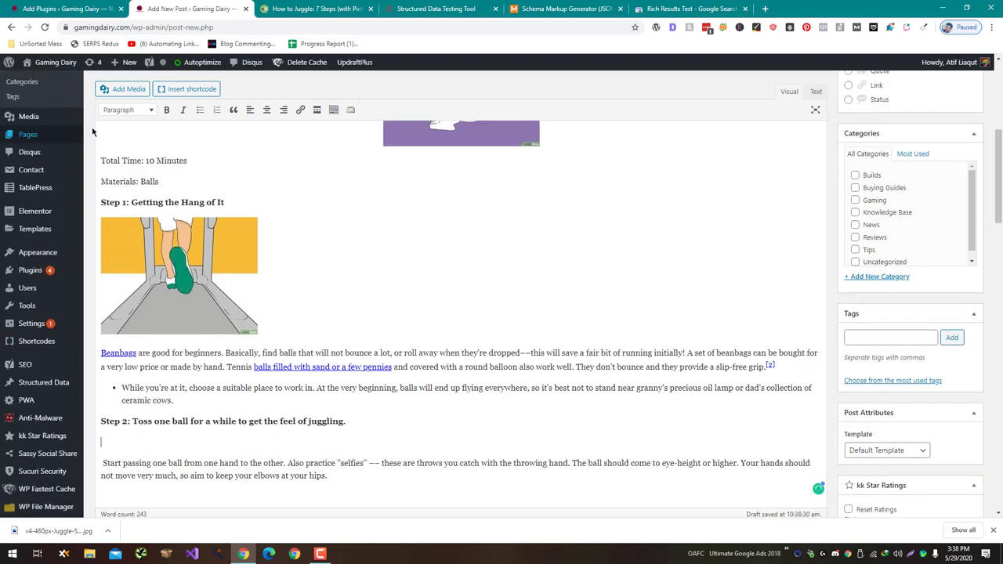
Insert the media library image Screenshot_22 of yellow shoes and a clock between the Step 2 heading and its description.
{"action": "left_click", "coordinate": [116, 90]}
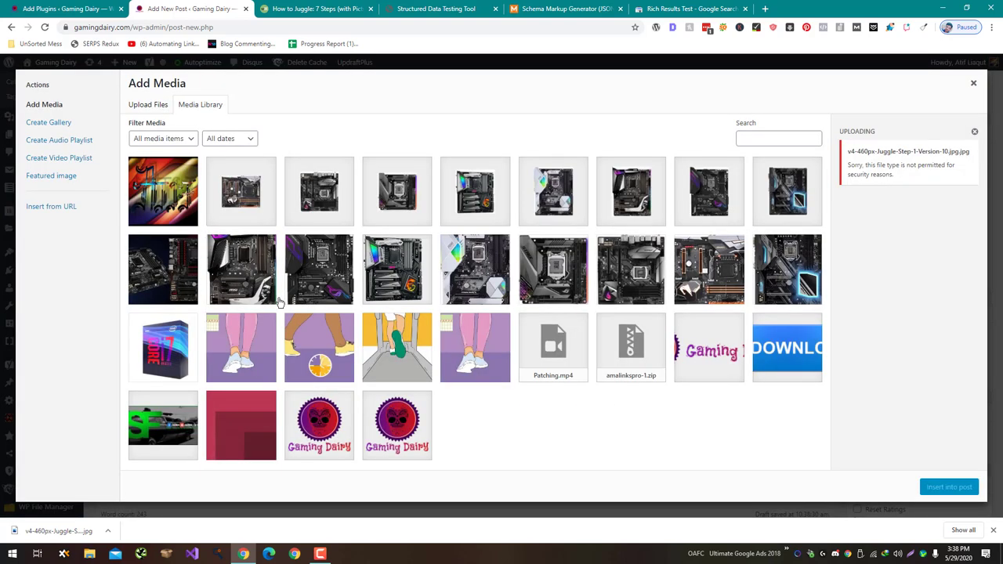
{"action": "left_click", "coordinate": [315, 369]}
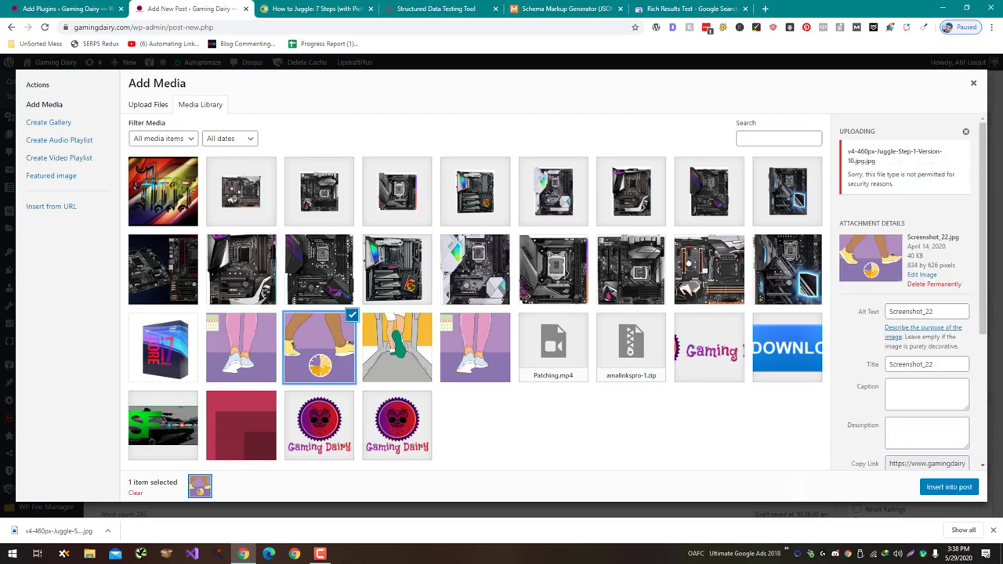
{"action": "left_click", "coordinate": [950, 485]}
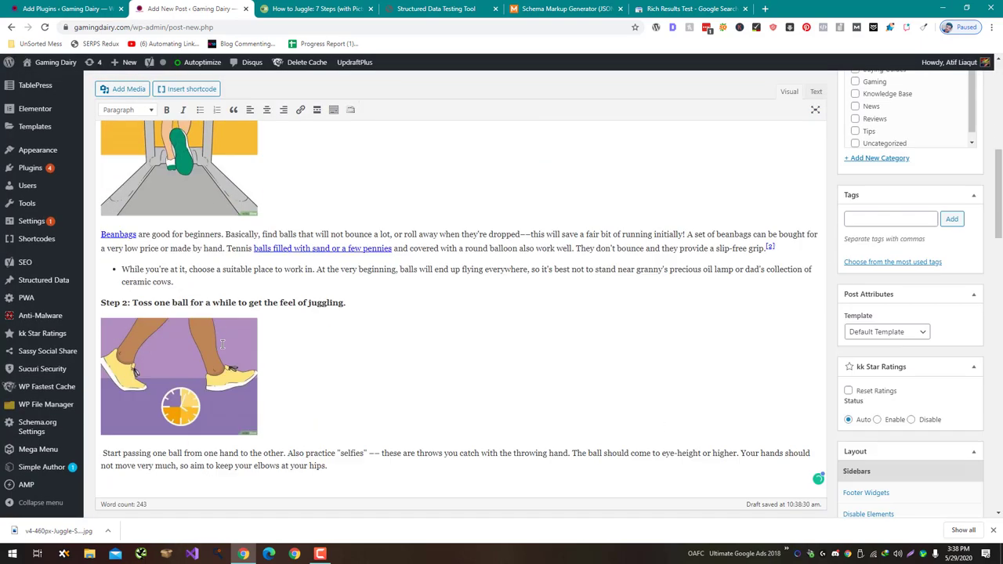
Switch the post body to its HTML source and locate the Step1 anchor URL in the header script's How-to schema.
{"action": "scroll", "coordinate": [222, 344], "scroll_direction": "down", "scroll_amount": 3}
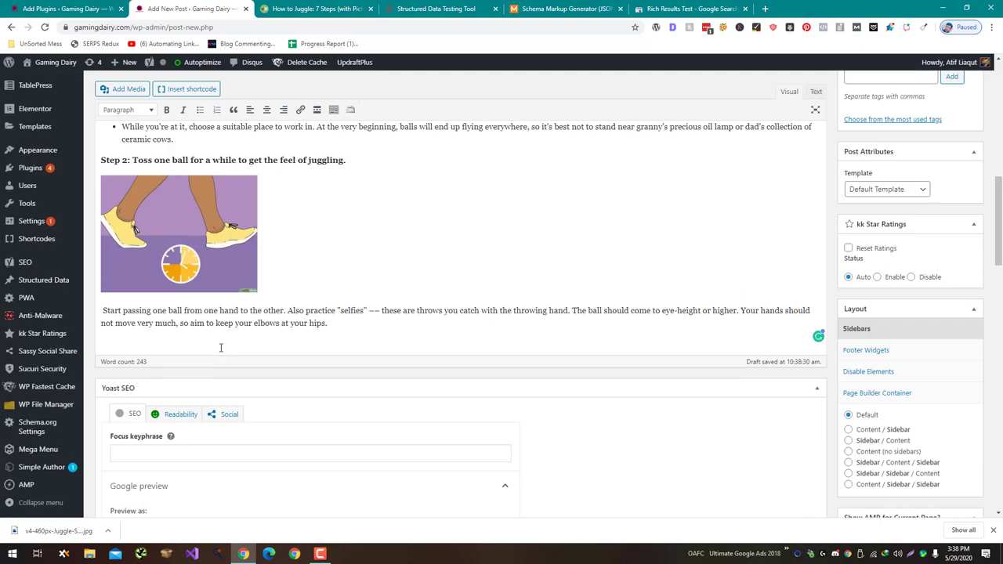
{"action": "scroll", "coordinate": [220, 322], "scroll_direction": "up", "scroll_amount": 6}
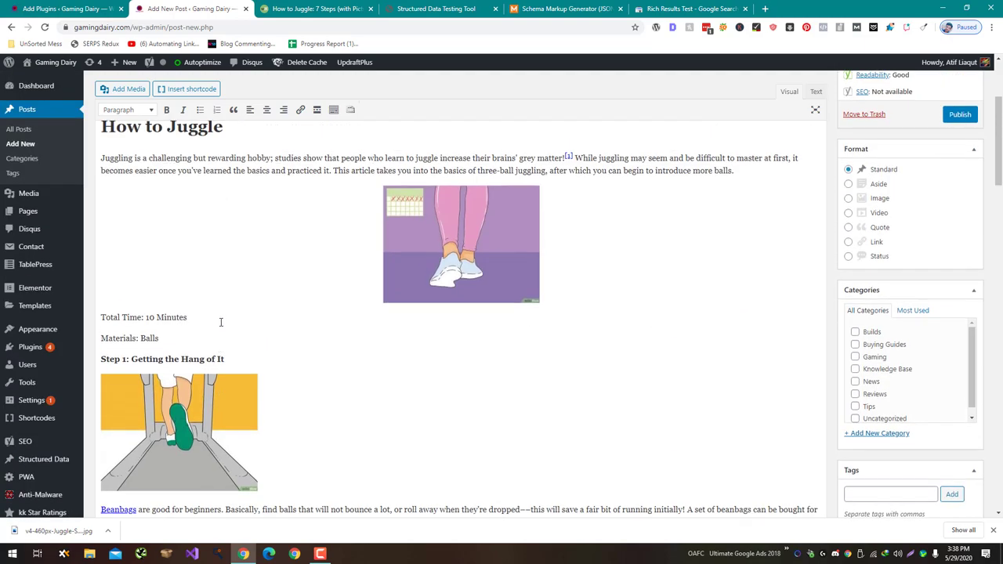
{"action": "left_click", "coordinate": [817, 91]}
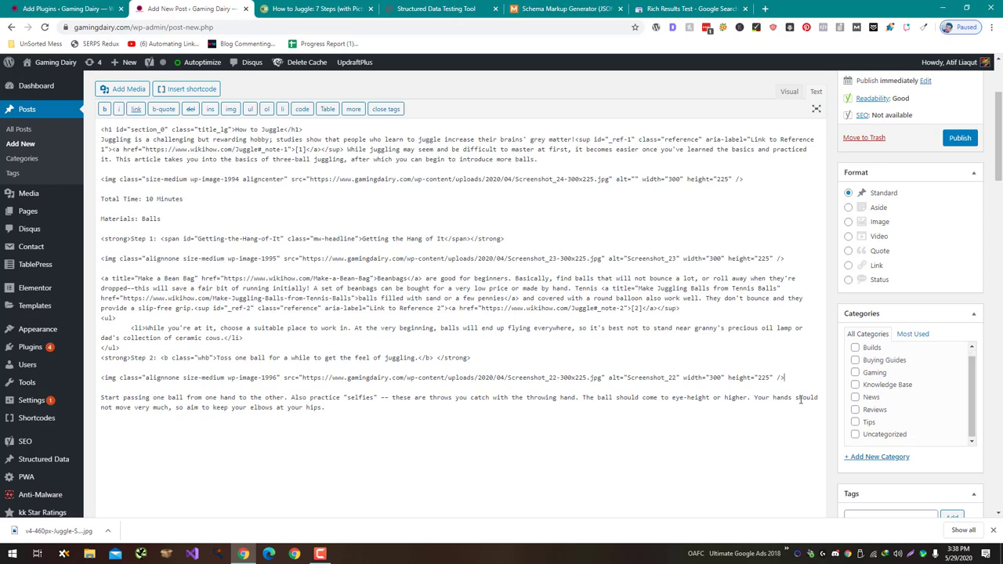
{"action": "scroll", "coordinate": [788, 448], "scroll_direction": "down", "scroll_amount": 15}
{"action": "scroll", "coordinate": [703, 429], "scroll_direction": "down", "scroll_amount": 5}
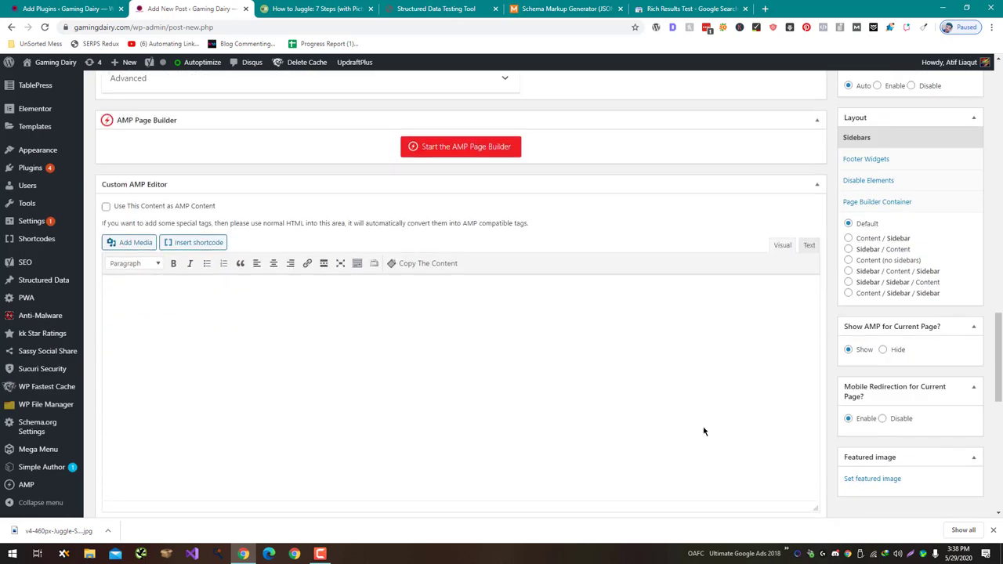
{"action": "scroll", "coordinate": [563, 451], "scroll_direction": "down", "scroll_amount": 2}
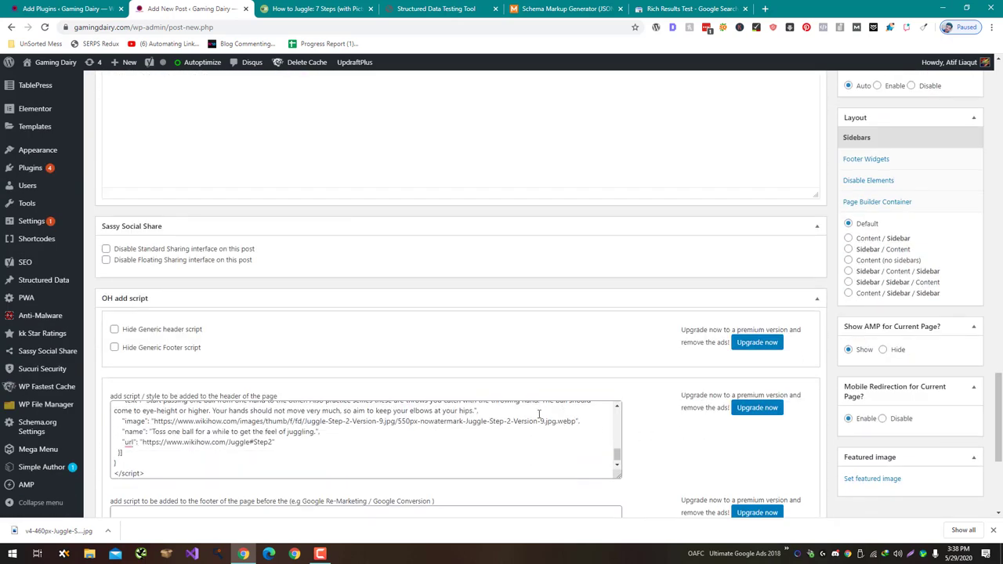
{"action": "scroll", "coordinate": [560, 448], "scroll_direction": "up", "scroll_amount": 2}
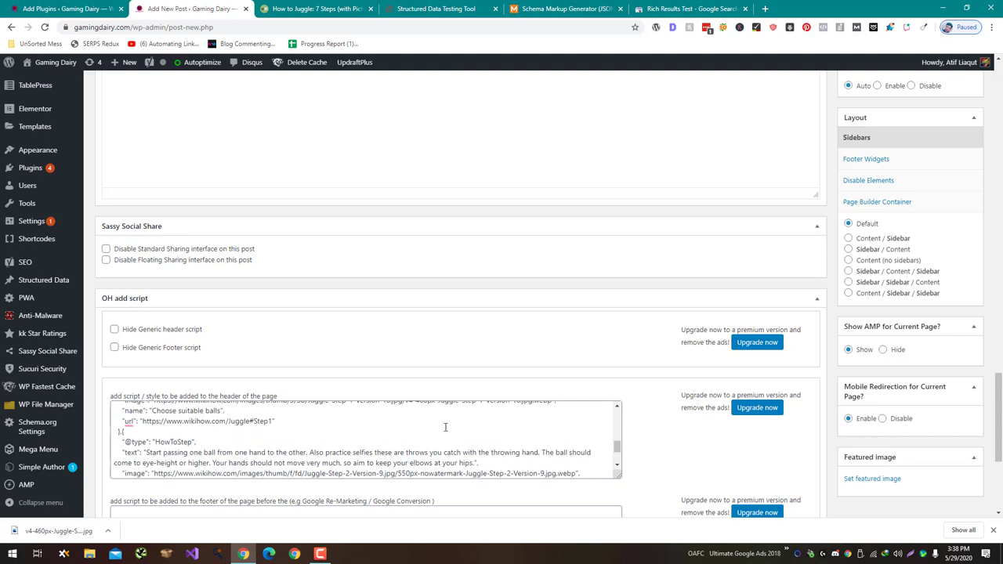
{"action": "double_click", "coordinate": [259, 422]}
Wrap the "Step 1" heading label in the post's HTML in a span with the id Step1.
{"action": "scroll", "coordinate": [434, 372], "scroll_direction": "up", "scroll_amount": 20}
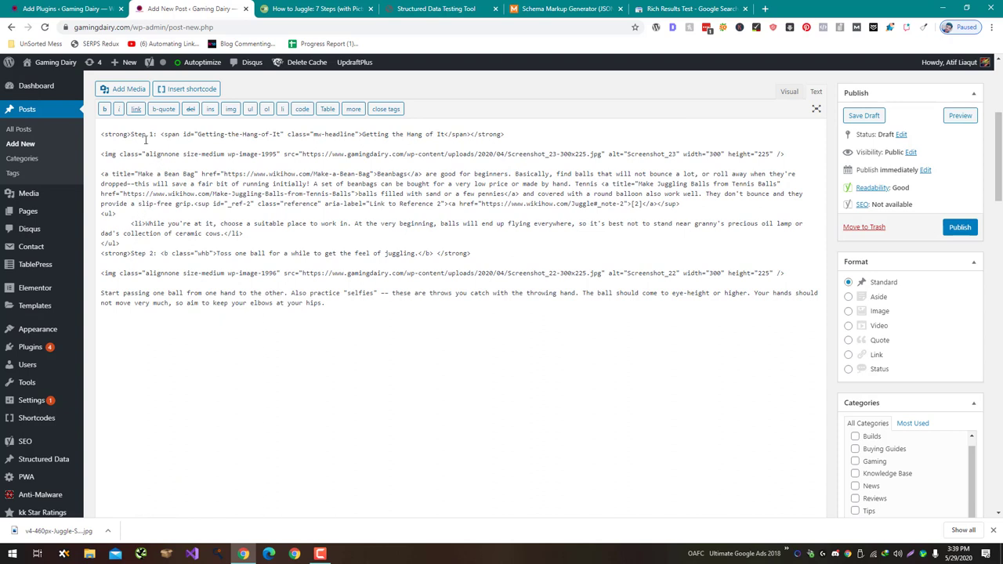
{"action": "scroll", "coordinate": [126, 135], "scroll_direction": "up", "scroll_amount": 3}
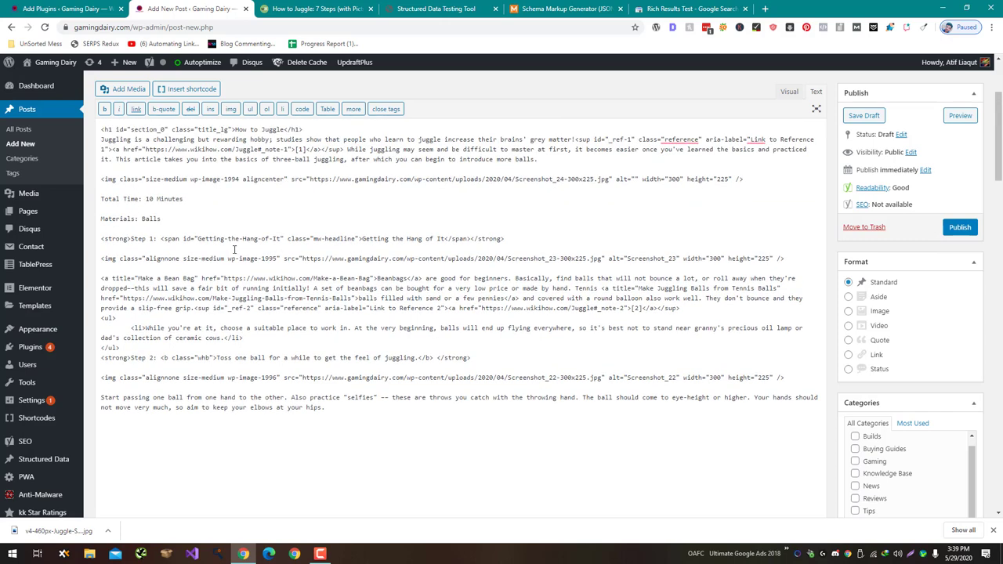
{"action": "type", "text": "<span "}
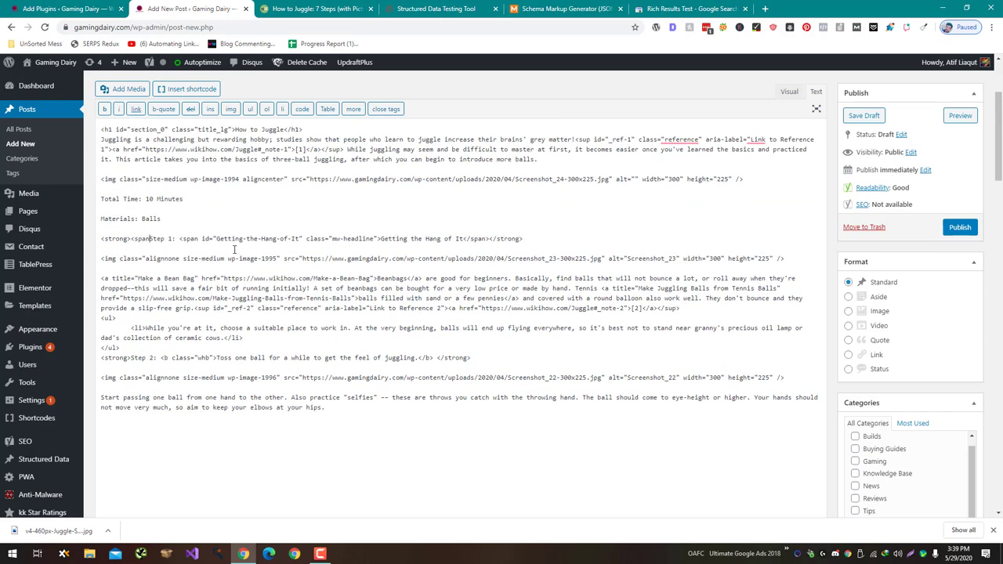
{"action": "type", "text": "id=\""}
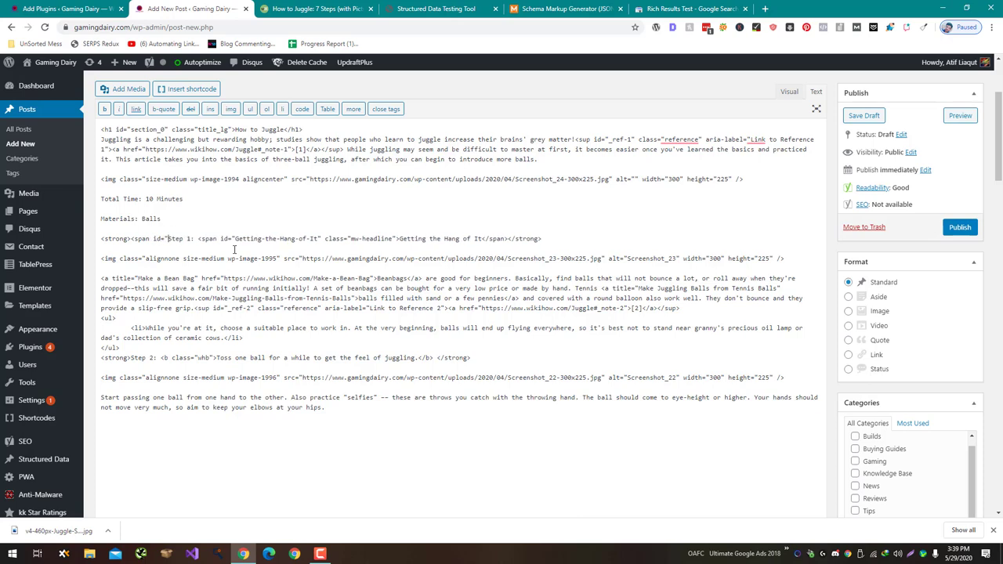
{"action": "type", "text": "Step1\">Step 1"}
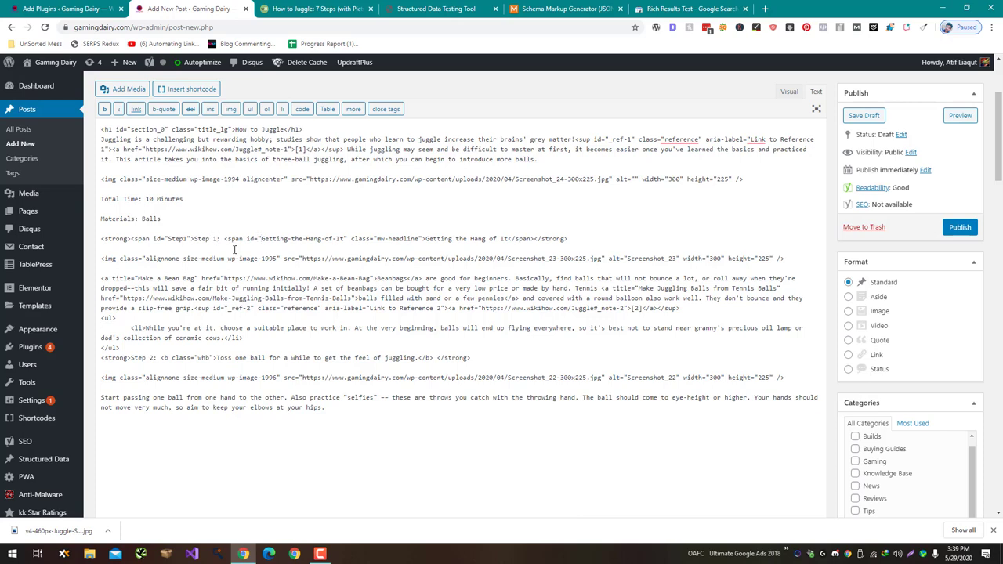
{"action": "type", "text": "</span>"}
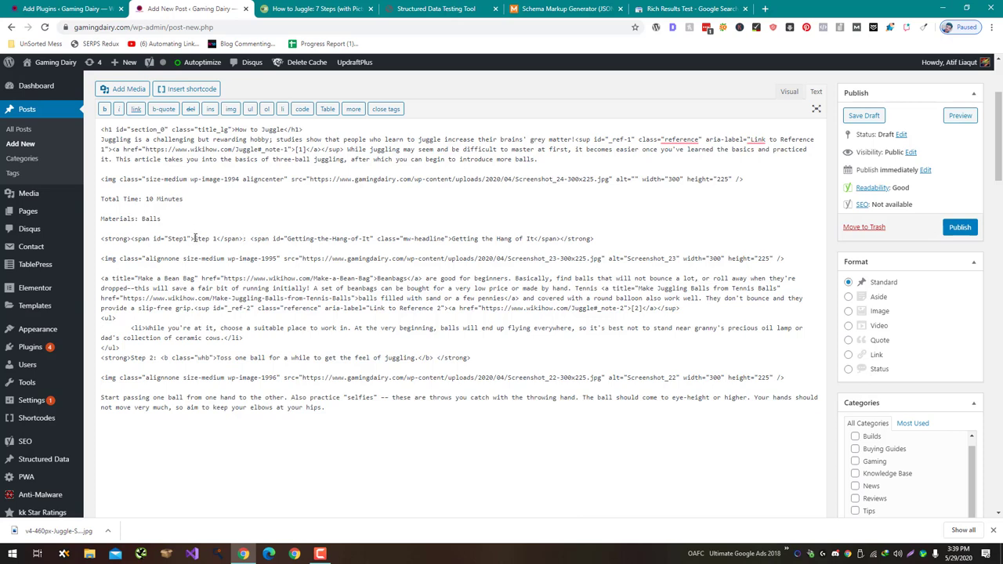
Copy the Step1 span tag to the Step 2 heading, change its id to Step2 and close the span after "Step 2:".
{"action": "left_click_drag", "start_coordinate": [195, 238], "coordinate": [130, 236]}
{"action": "key", "text": "ctrl+c"}
{"action": "left_click", "coordinate": [128, 357]}
{"action": "key", "text": "ctrl+v"}
{"action": "scroll", "coordinate": [143, 377], "scroll_direction": "up", "scroll_amount": 1}
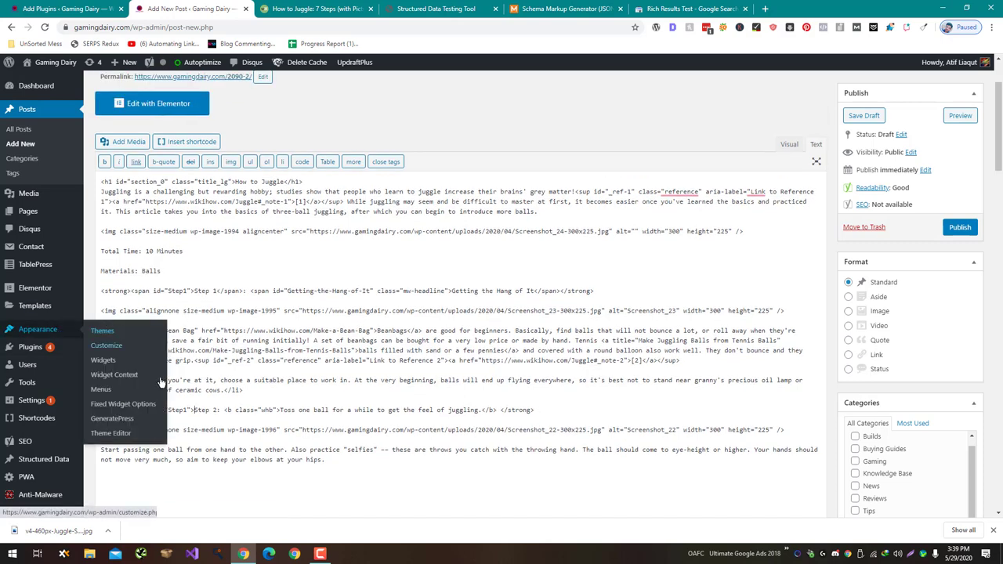
{"action": "type", "text": "2:"}
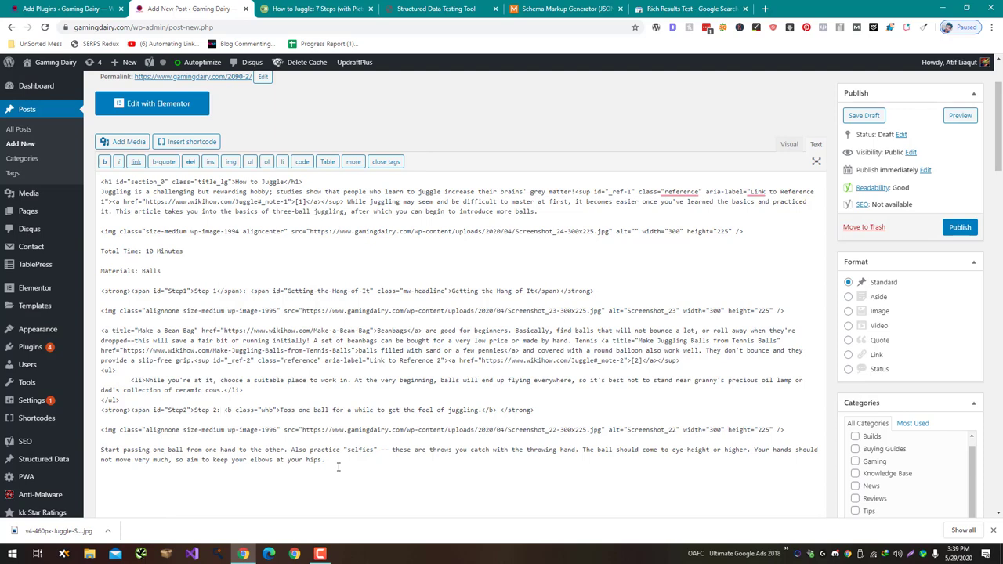
{"action": "type", "text": "</s"}
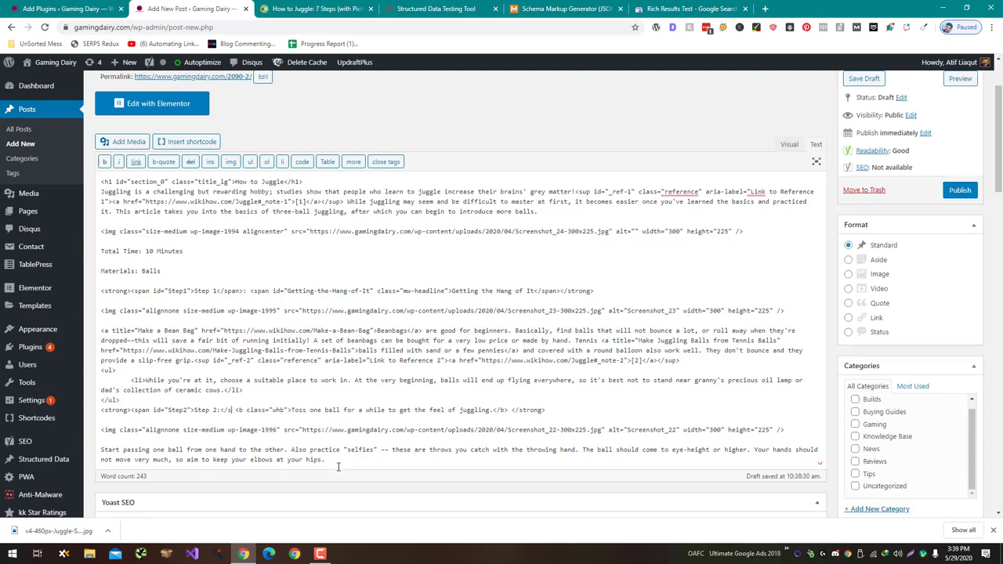
{"action": "type", "text": "pan>"}
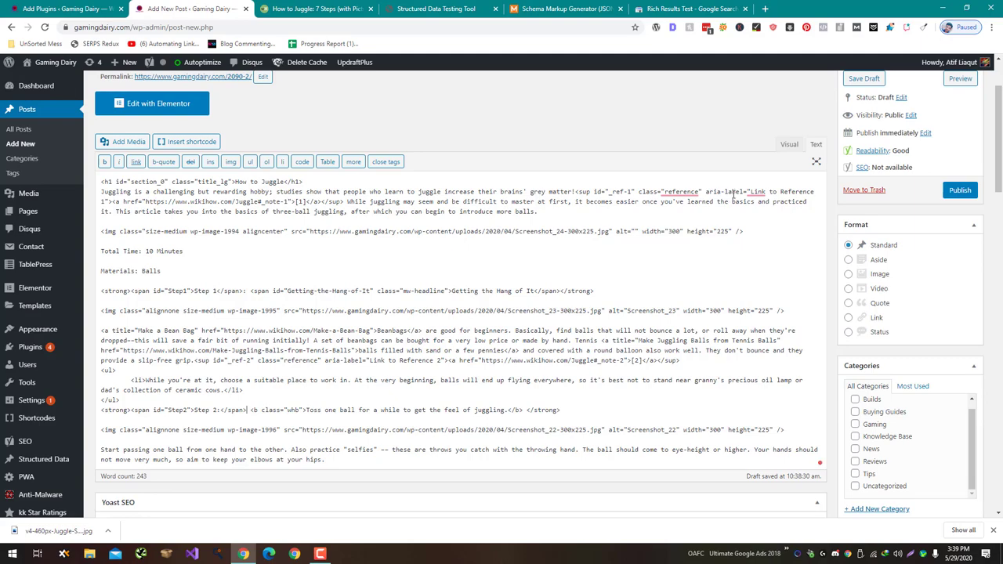
Title the post "Schema Test".
{"action": "scroll", "coordinate": [734, 196], "scroll_direction": "up", "scroll_amount": 3}
{"action": "left_click", "coordinate": [519, 153]}
{"action": "type", "text": "S"}
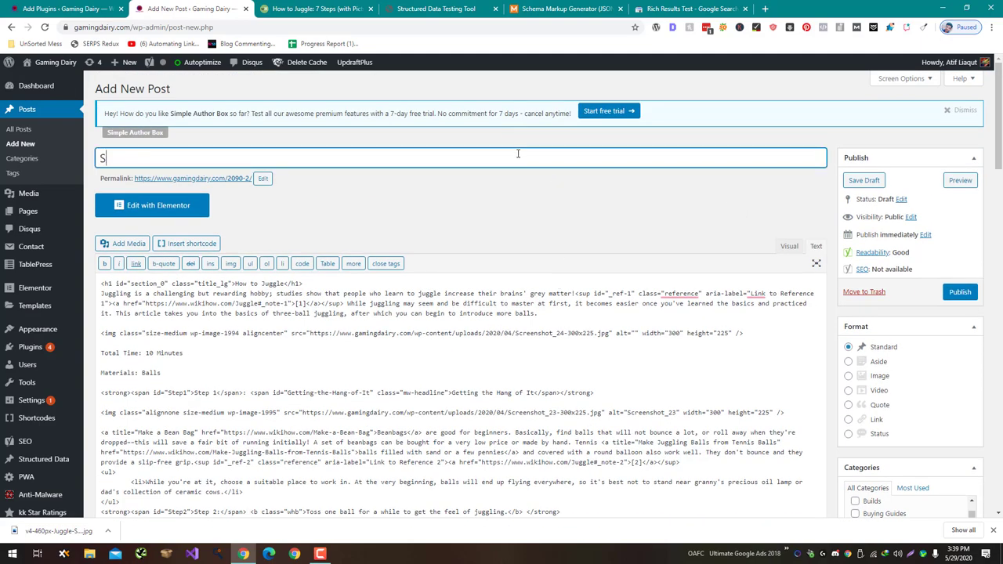
{"action": "type", "text": "chema Test"}
Replace the main image URL below the description in the header script's schema with the post's Screenshot_24-300x225.jpg URL.
{"action": "scroll", "coordinate": [517, 190], "scroll_direction": "down", "scroll_amount": 20}
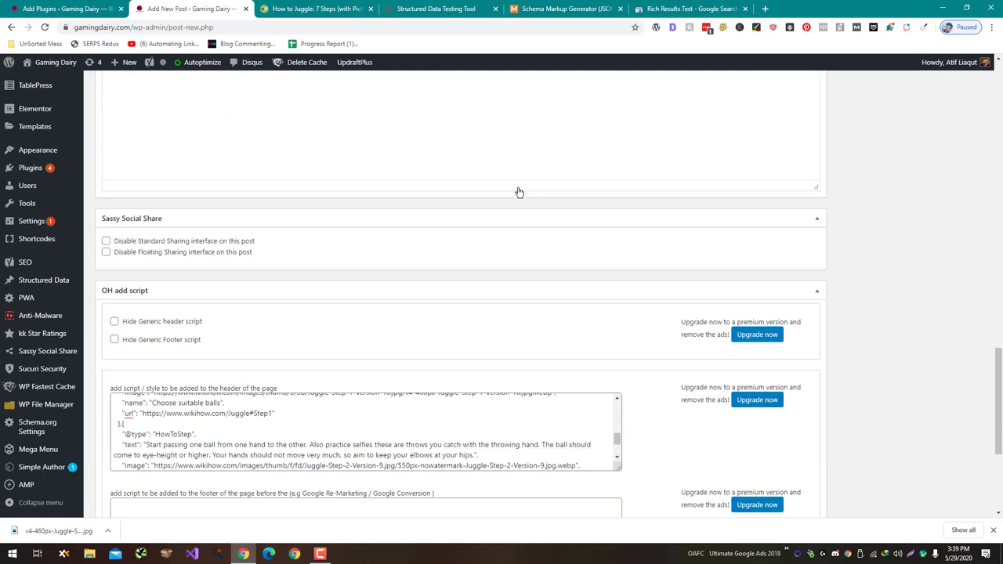
{"action": "scroll", "coordinate": [519, 192], "scroll_direction": "down", "scroll_amount": 3}
{"action": "scroll", "coordinate": [665, 171], "scroll_direction": "up", "scroll_amount": 10}
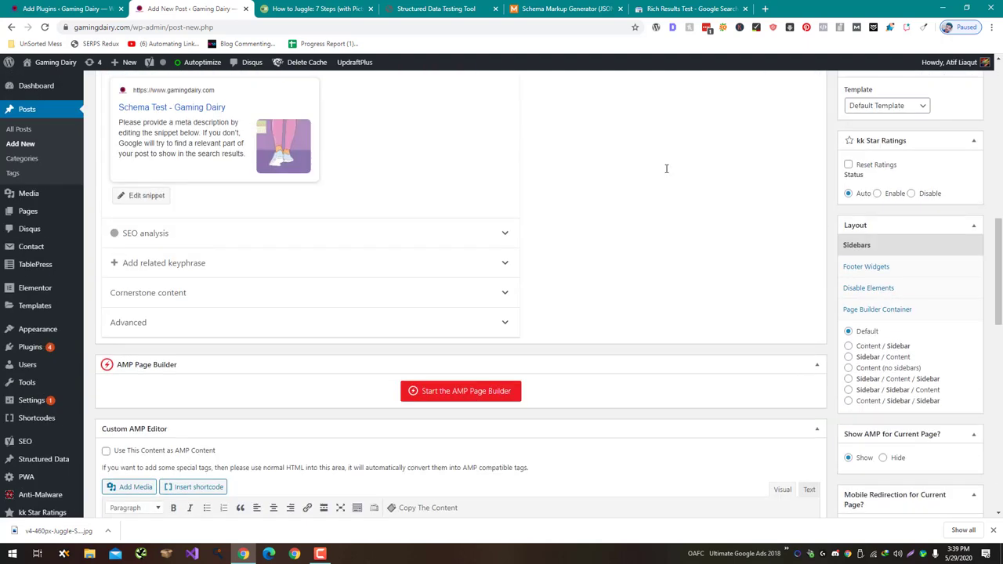
{"action": "scroll", "coordinate": [666, 171], "scroll_direction": "down", "scroll_amount": 12}
{"action": "scroll", "coordinate": [524, 199], "scroll_direction": "up", "scroll_amount": 15}
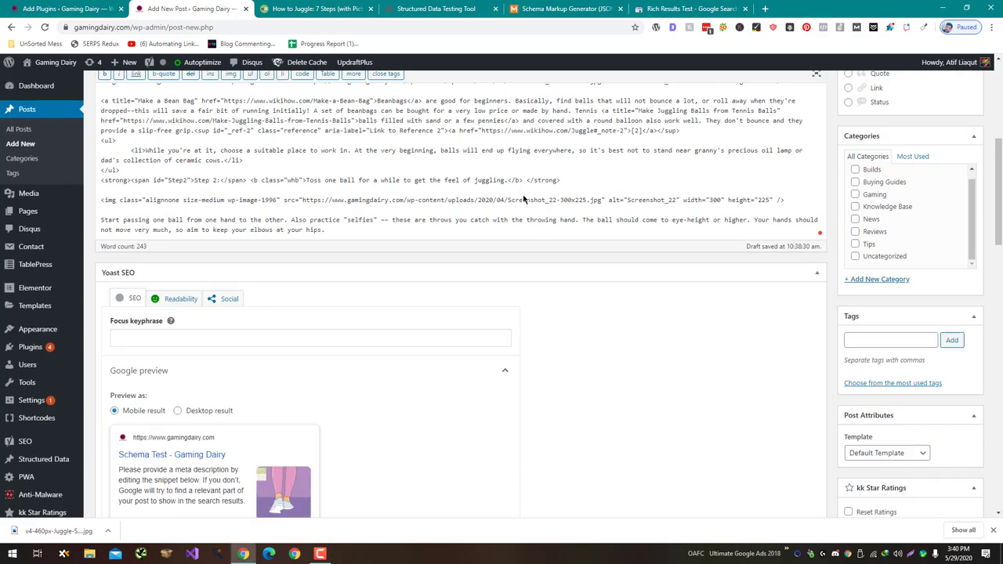
{"action": "scroll", "coordinate": [524, 199], "scroll_direction": "up", "scroll_amount": 4}
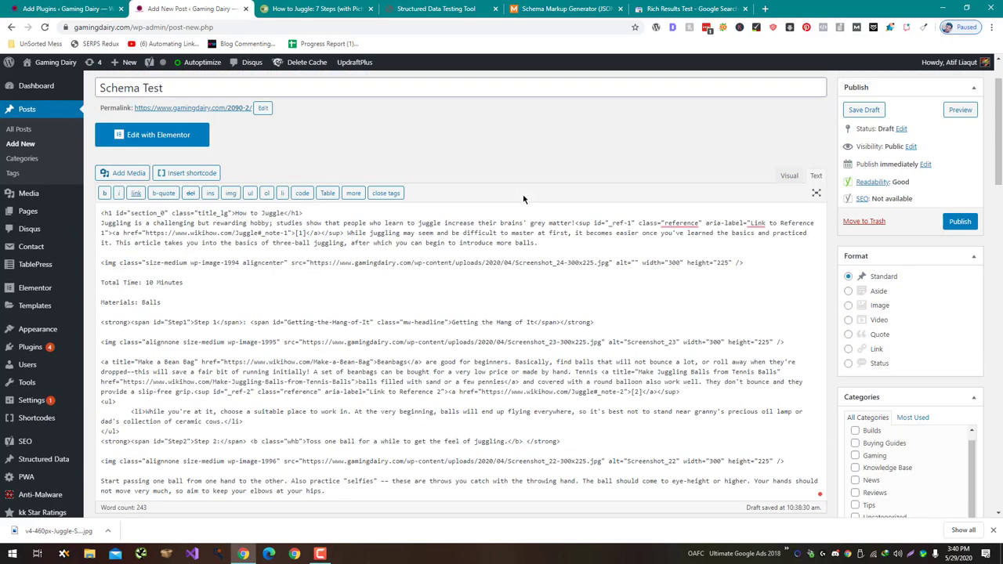
{"action": "left_click", "coordinate": [609, 264]}
{"action": "key", "text": "shift+End"}
{"action": "left_click_drag", "start_coordinate": [239, 264], "coordinate": [307, 259]}
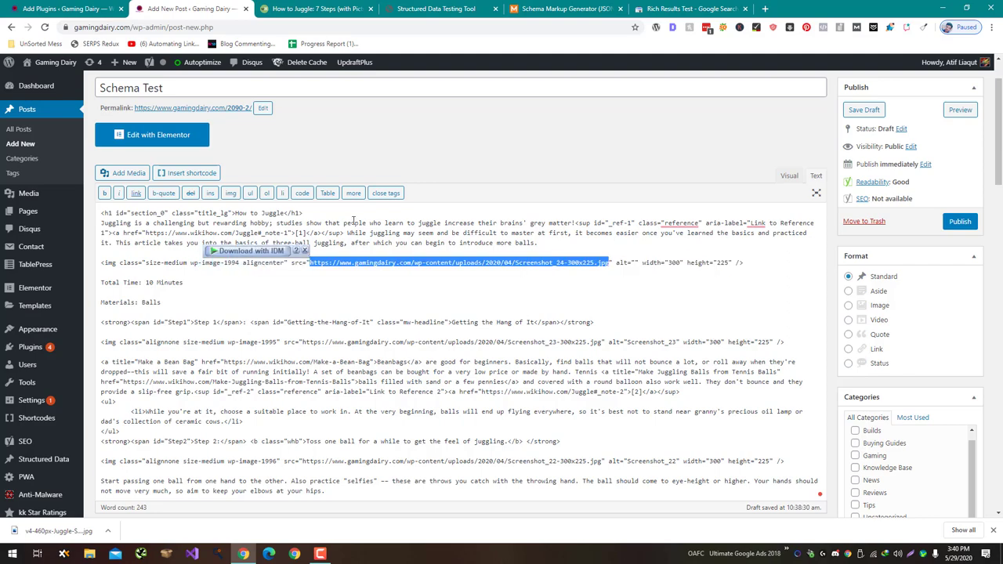
{"action": "scroll", "coordinate": [525, 155], "scroll_direction": "down", "scroll_amount": 20}
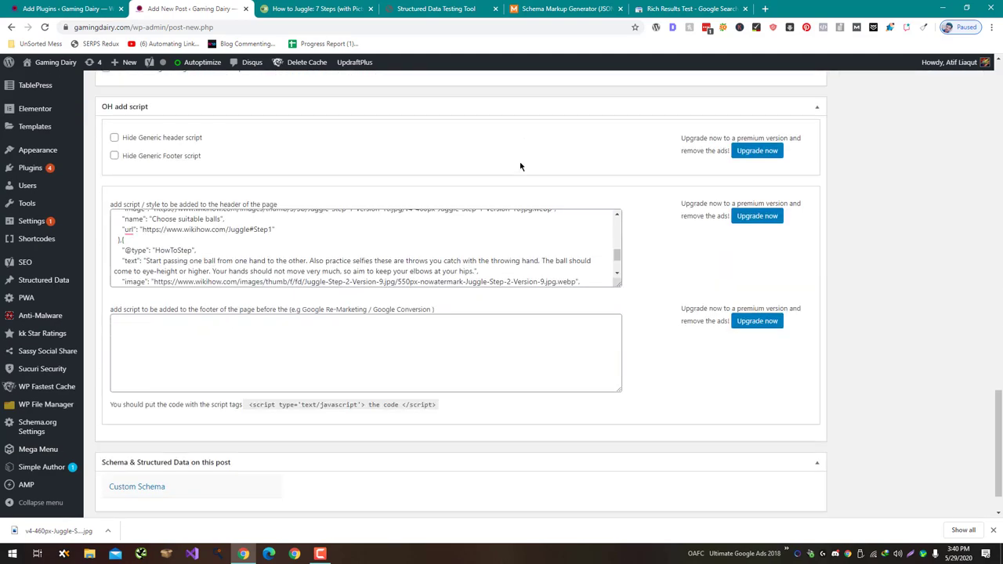
{"action": "scroll", "coordinate": [432, 179], "scroll_direction": "up", "scroll_amount": 5}
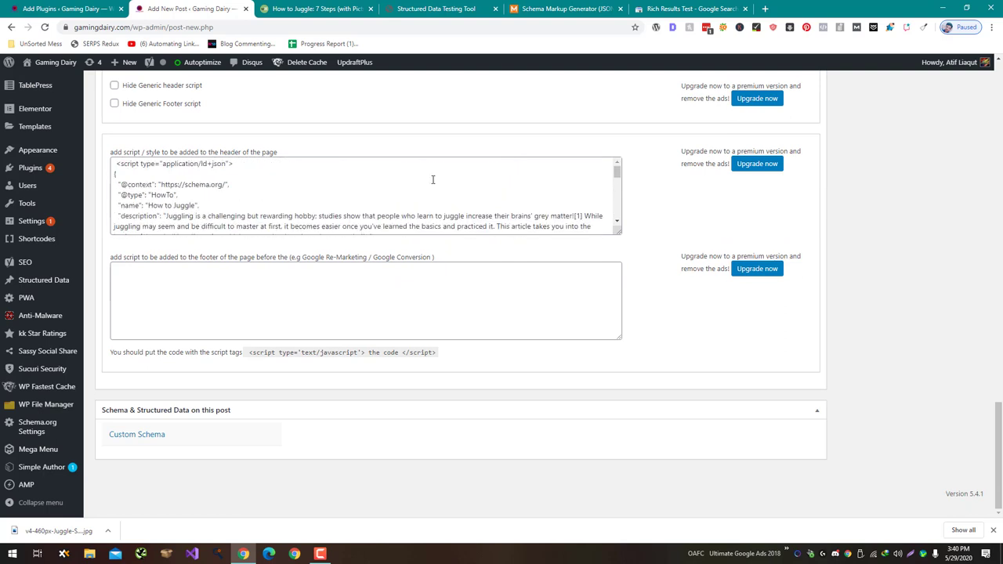
{"action": "scroll", "coordinate": [432, 179], "scroll_direction": "down", "scroll_amount": 2}
{"action": "left_click_drag", "start_coordinate": [545, 194], "coordinate": [150, 195]}
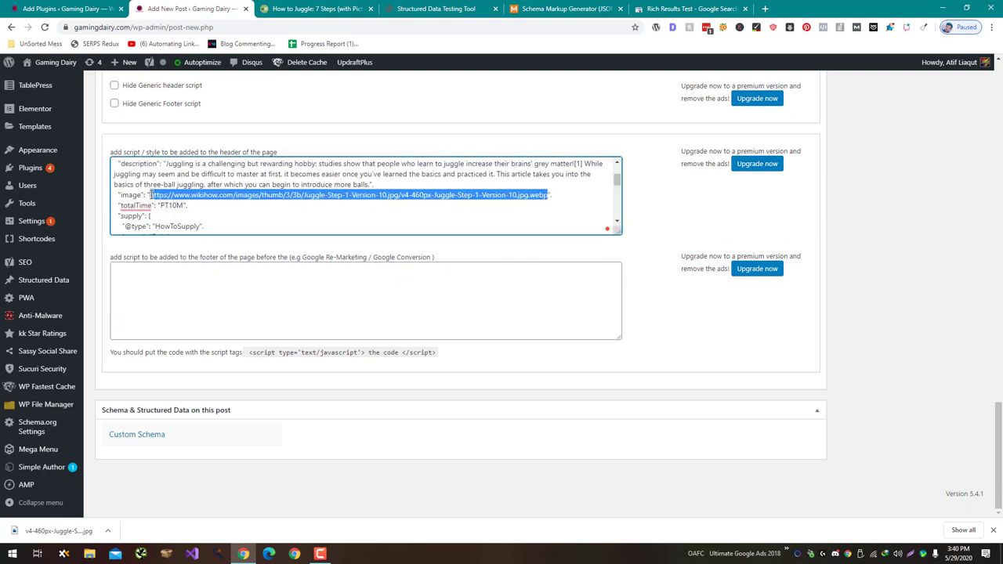
Replace the image URL of the schema's "Choose suitable balls" step with the post's Screenshot_23-300x225.jpg URL.
{"action": "scroll", "coordinate": [845, 178], "scroll_direction": "up", "scroll_amount": 15}
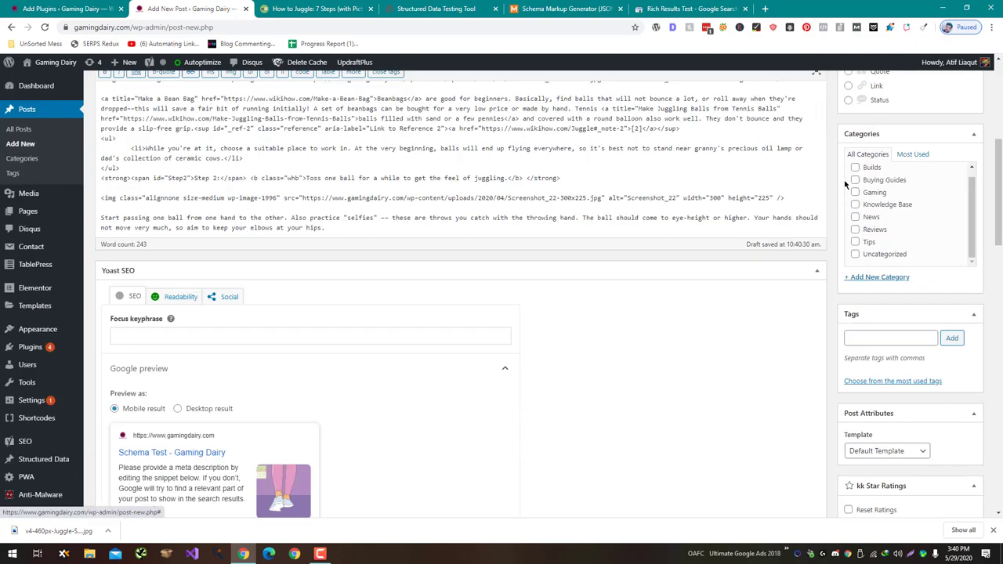
{"action": "scroll", "coordinate": [649, 230], "scroll_direction": "up", "scroll_amount": 3}
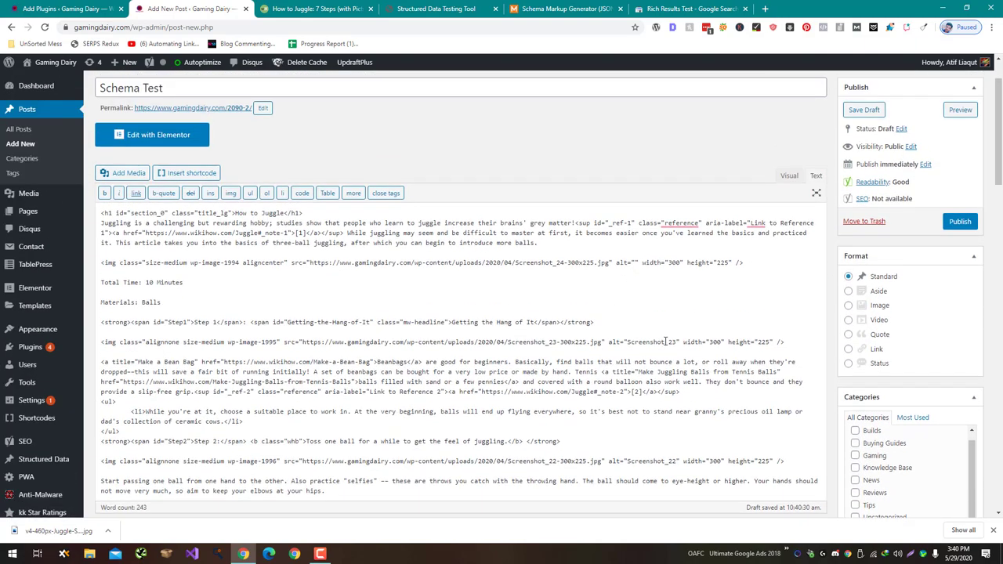
{"action": "left_click_drag", "start_coordinate": [601, 342], "coordinate": [302, 338]}
{"action": "key", "text": "ctrl+c"}
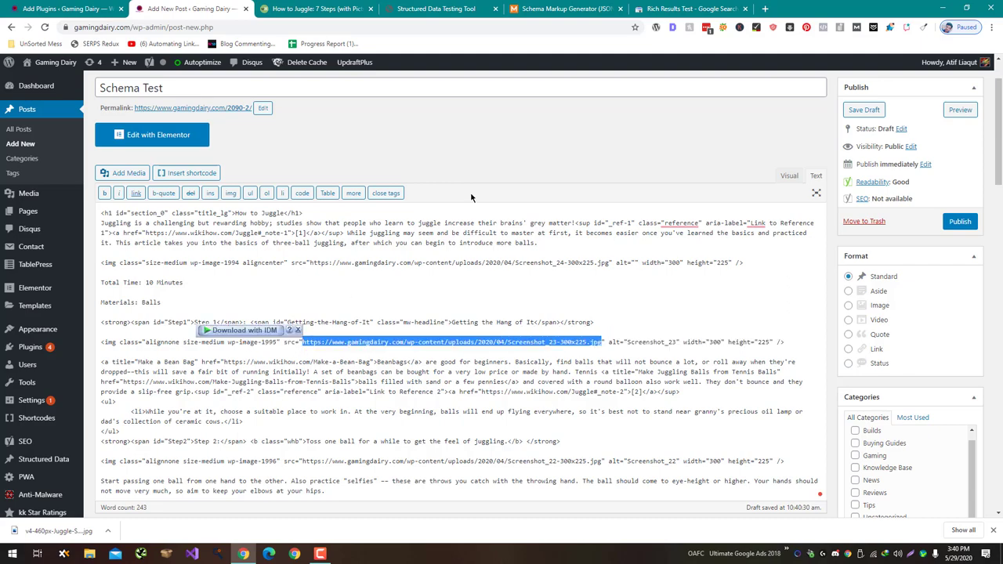
{"action": "scroll", "coordinate": [583, 130], "scroll_direction": "down", "scroll_amount": 15}
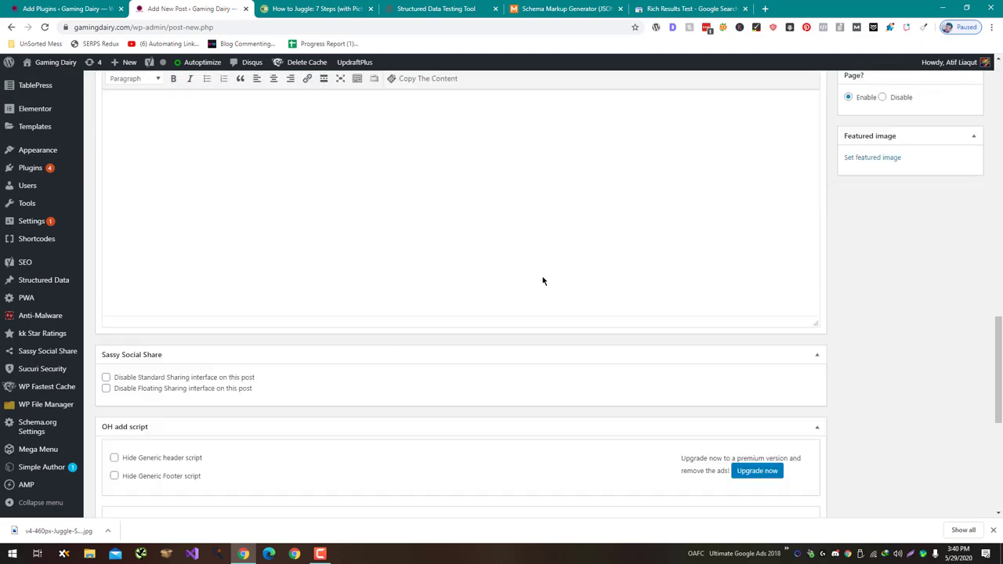
{"action": "scroll", "coordinate": [543, 281], "scroll_direction": "down", "scroll_amount": 3}
{"action": "scroll", "coordinate": [509, 339], "scroll_direction": "down", "scroll_amount": 3}
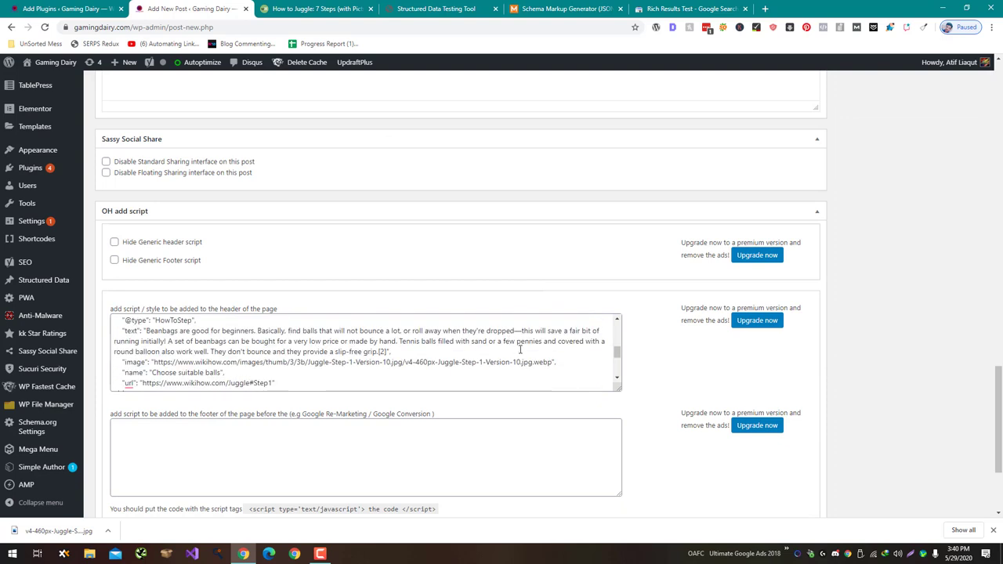
{"action": "left_click_drag", "start_coordinate": [552, 362], "coordinate": [155, 362]}
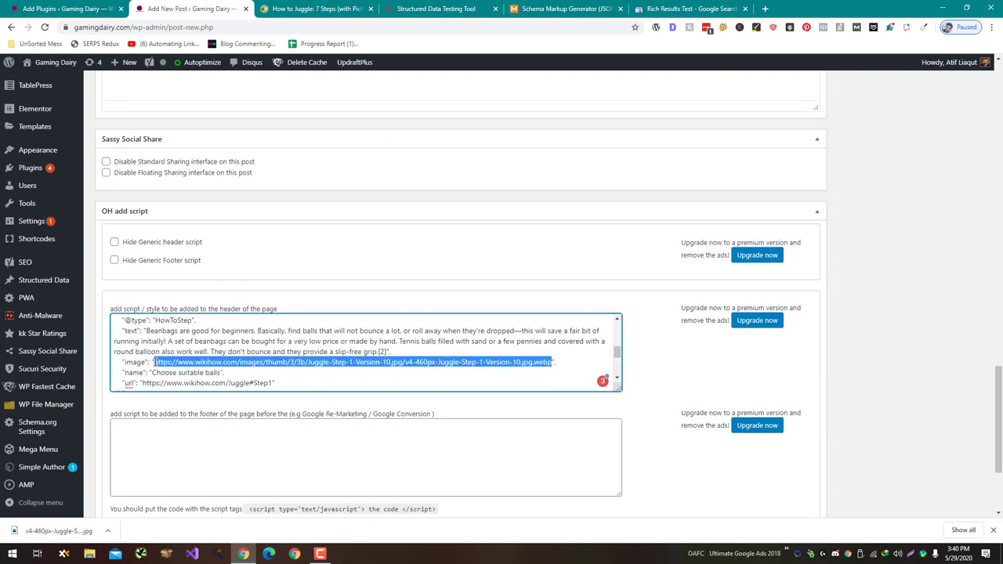
{"action": "key", "text": "ctrl+v"}
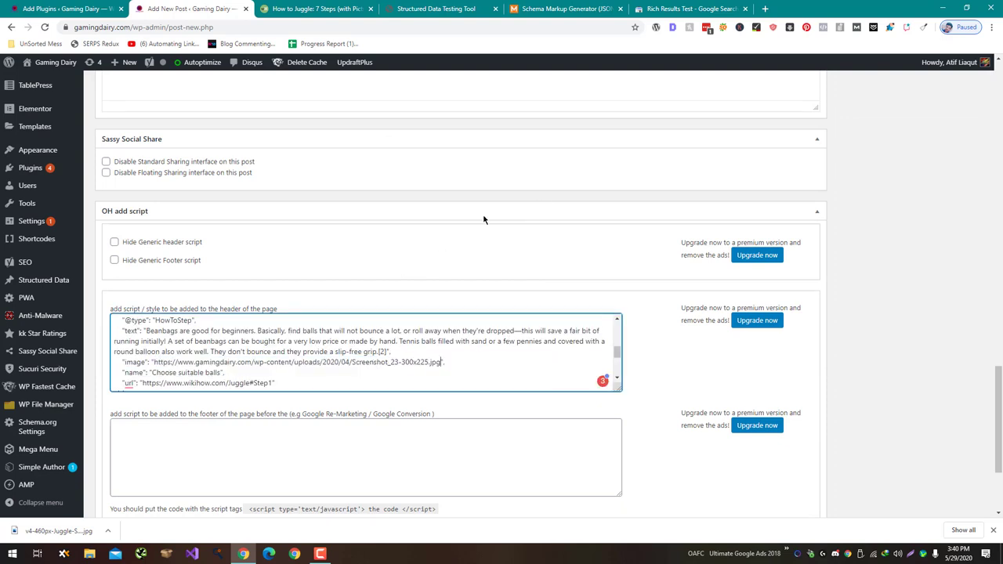
Replace the image URL of the schema's "Toss one ball for a while" step with the post's Screenshot_22-300x225.jpg URL.
{"action": "scroll", "coordinate": [501, 211], "scroll_direction": "up", "scroll_amount": 20}
{"action": "scroll", "coordinate": [544, 327], "scroll_direction": "down", "scroll_amount": 3}
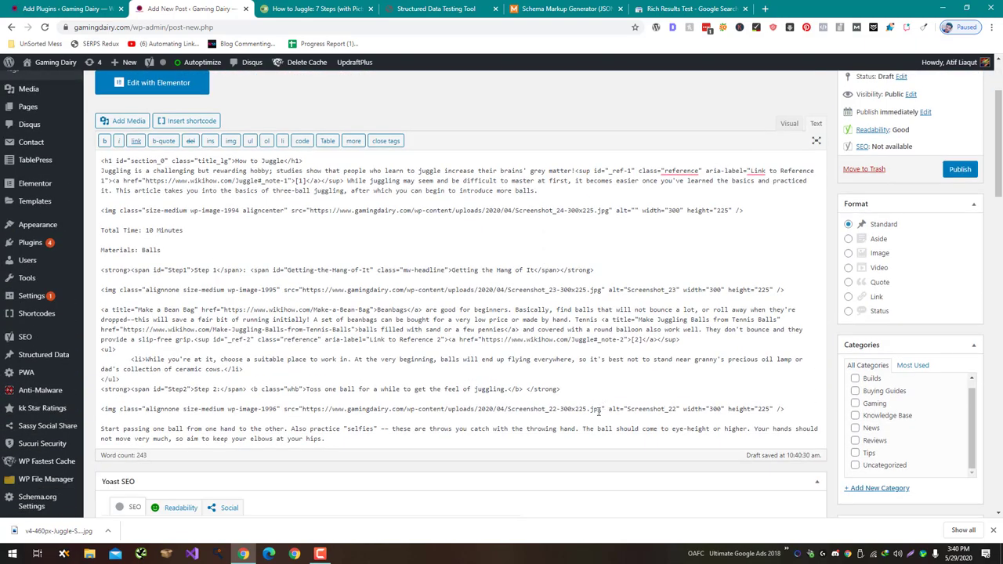
{"action": "left_click_drag", "start_coordinate": [599, 408], "coordinate": [451, 408]}
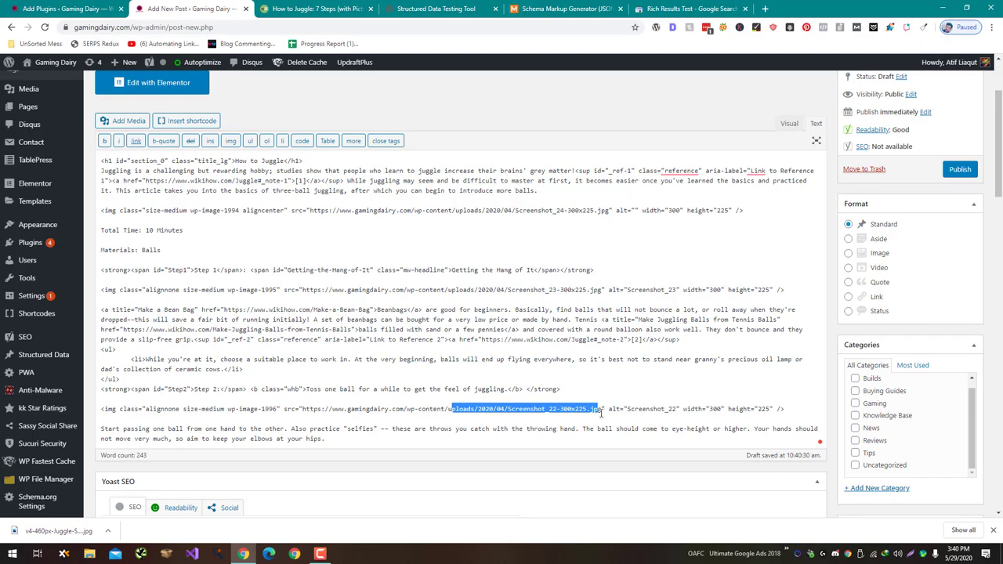
{"action": "left_click_drag", "start_coordinate": [601, 410], "coordinate": [304, 408]}
{"action": "scroll", "coordinate": [521, 336], "scroll_direction": "down", "scroll_amount": 5}
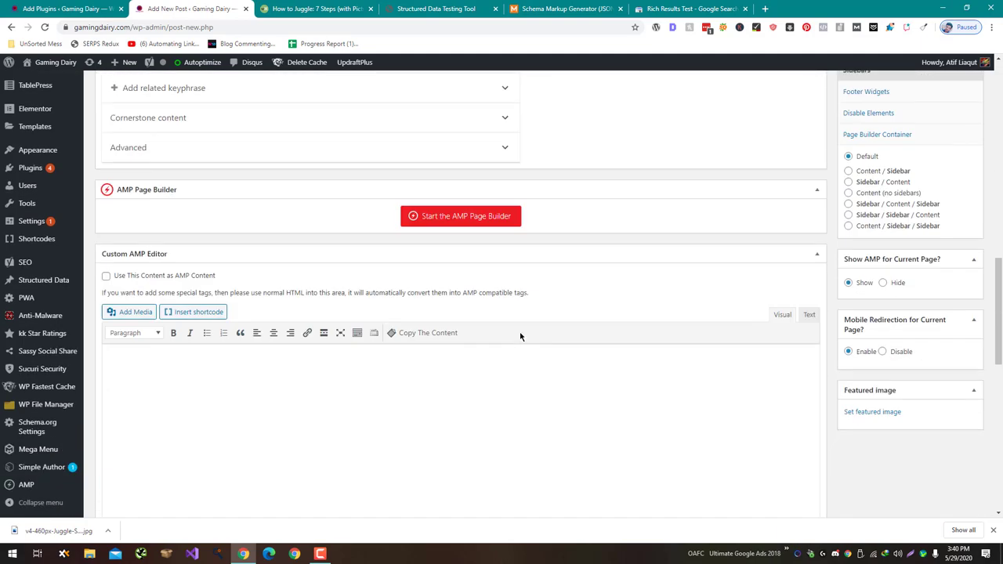
{"action": "scroll", "coordinate": [520, 336], "scroll_direction": "down", "scroll_amount": 10}
{"action": "scroll", "coordinate": [519, 331], "scroll_direction": "up", "scroll_amount": 2}
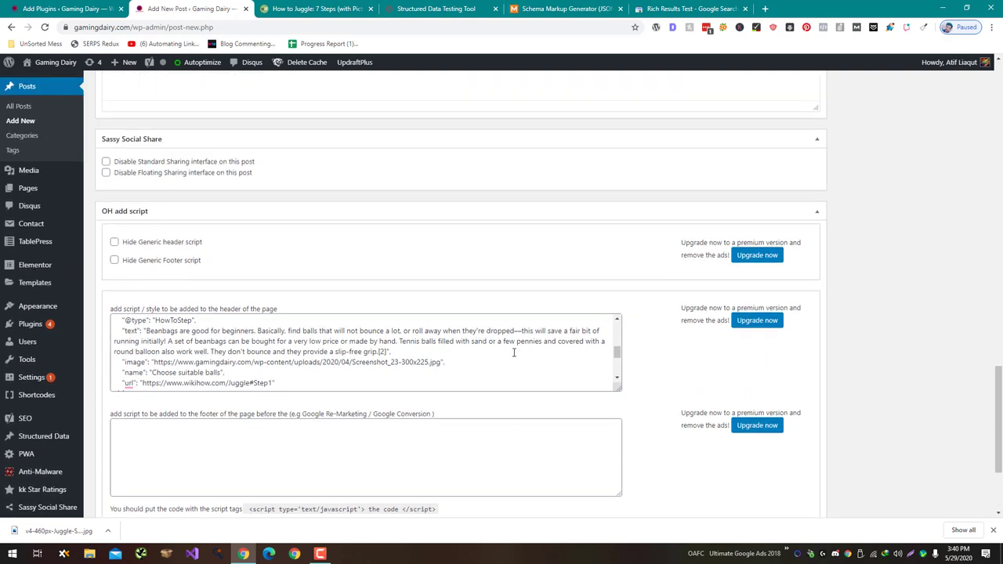
{"action": "scroll", "coordinate": [514, 352], "scroll_direction": "down", "scroll_amount": 2}
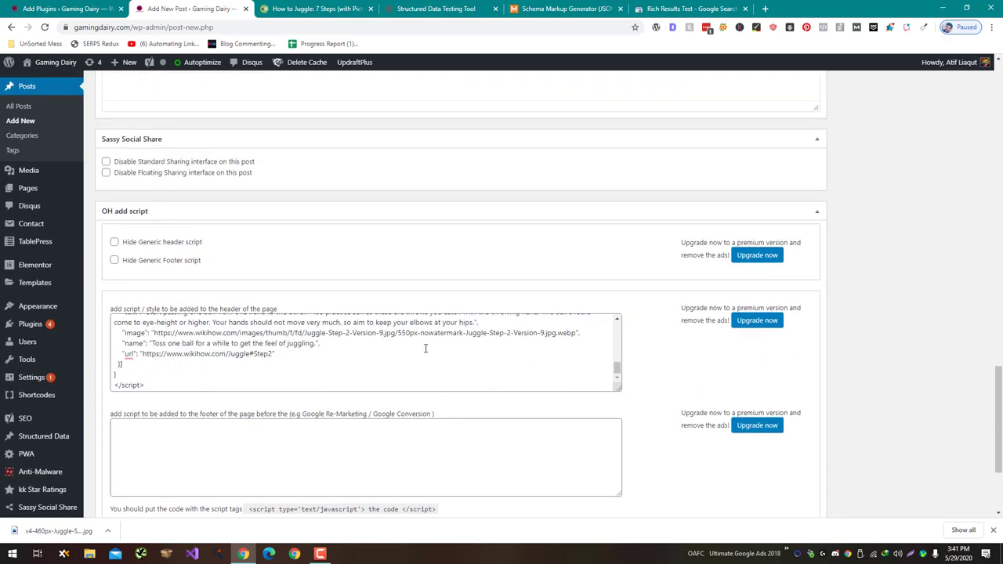
{"action": "left_click_drag", "start_coordinate": [574, 332], "coordinate": [156, 347]}
{"action": "key", "text": "ctrl+v"}
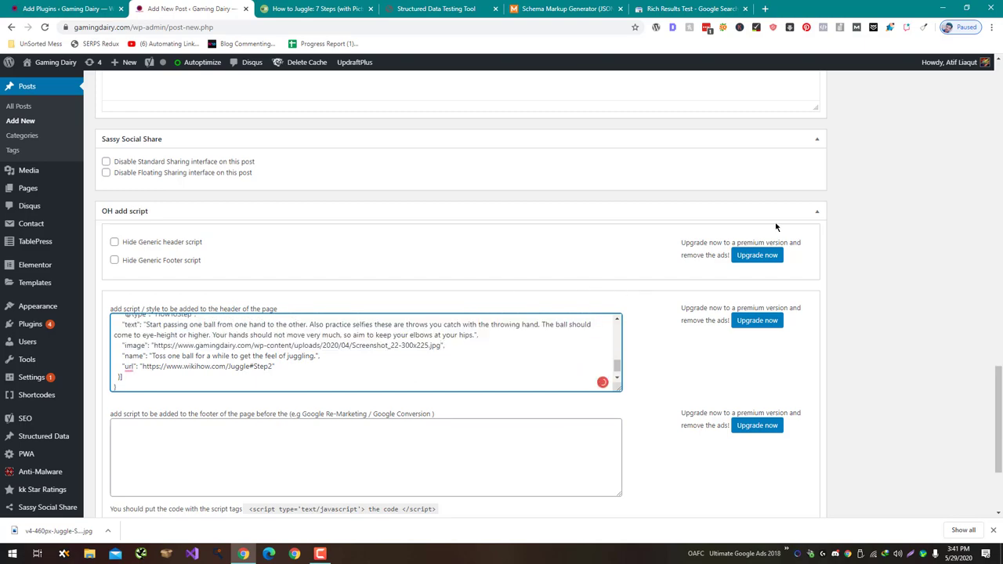
Publish the Schema Test post and copy its permalink address.
{"action": "scroll", "coordinate": [760, 228], "scroll_direction": "up", "scroll_amount": 15}
{"action": "scroll", "coordinate": [774, 222], "scroll_direction": "up", "scroll_amount": 4}
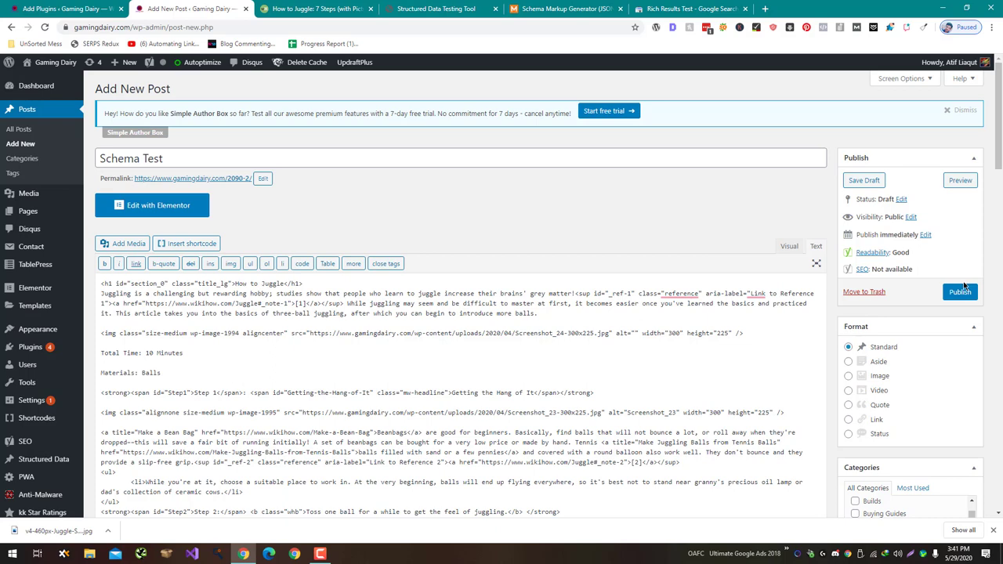
{"action": "scroll", "coordinate": [983, 369], "scroll_direction": "down", "scroll_amount": 1}
{"action": "scroll", "coordinate": [974, 369], "scroll_direction": "up", "scroll_amount": 1}
{"action": "left_click", "coordinate": [959, 290]}
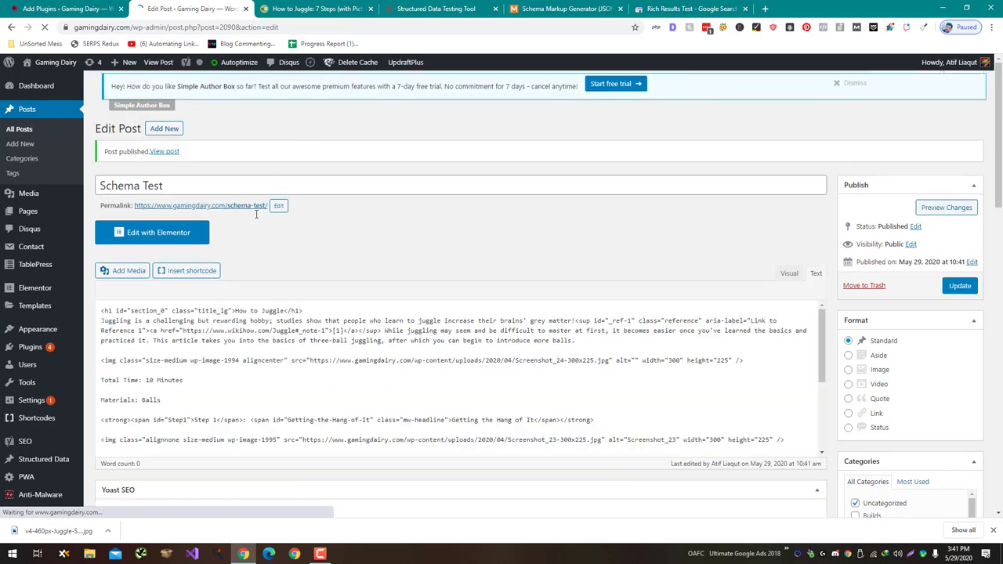
{"action": "right_click", "coordinate": [263, 207]}
{"action": "left_click", "coordinate": [314, 271]}
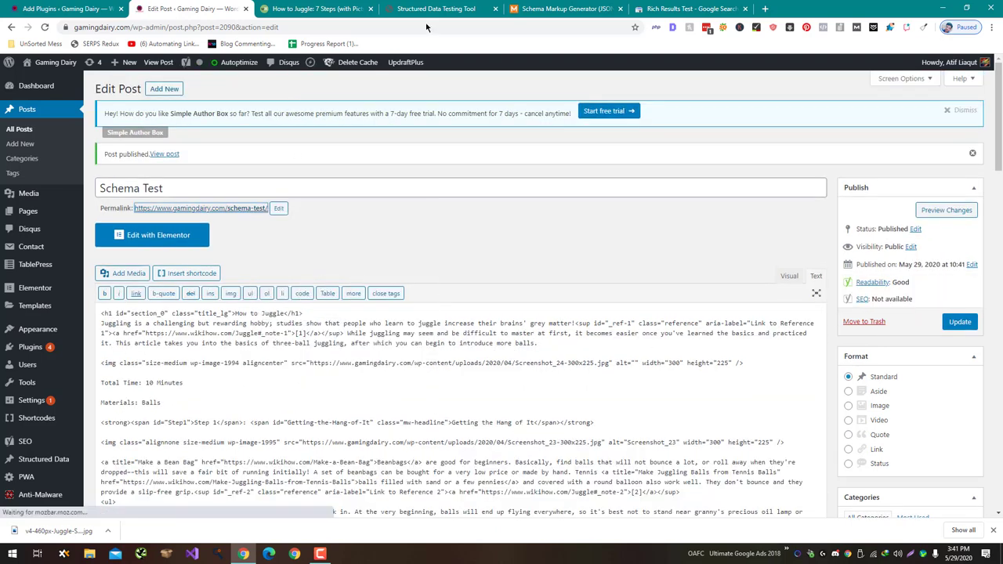
{"action": "left_click", "coordinate": [435, 9]}
{"action": "left_click", "coordinate": [935, 103]}
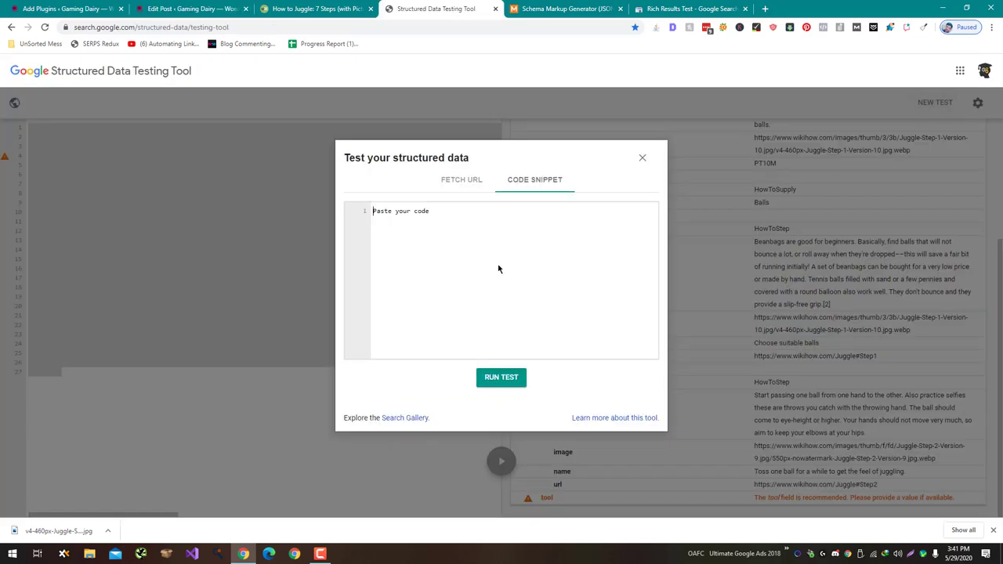
{"action": "left_click", "coordinate": [462, 179]}
{"action": "key", "text": "ctrl+v"}
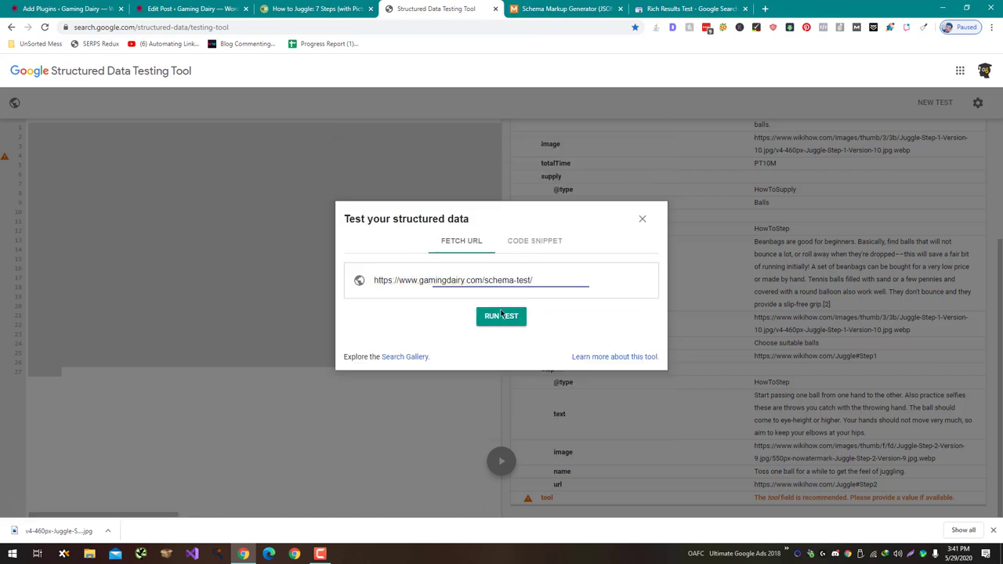
{"action": "left_click", "coordinate": [501, 315]}
{"action": "left_click", "coordinate": [689, 9]}
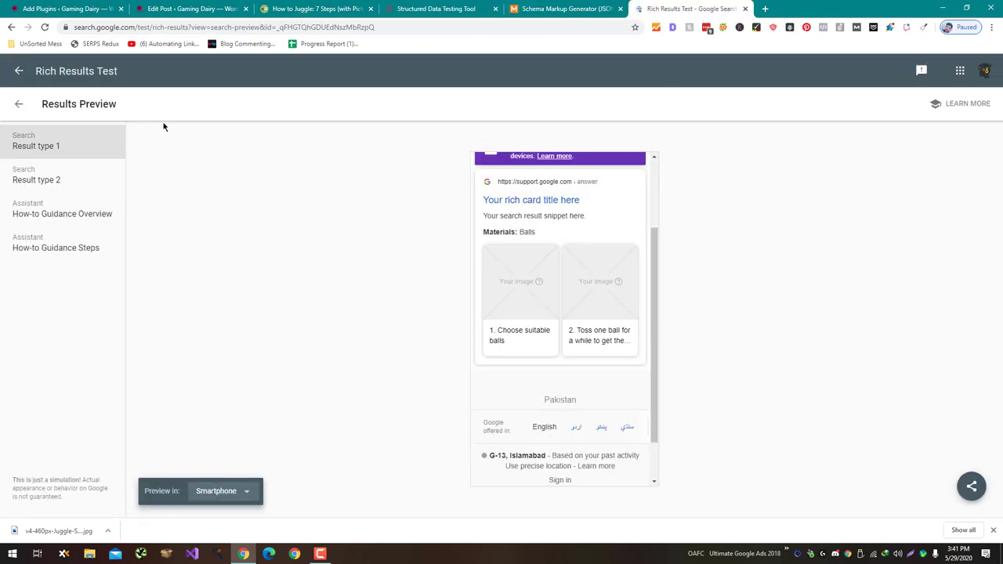
{"action": "left_click", "coordinate": [19, 104]}
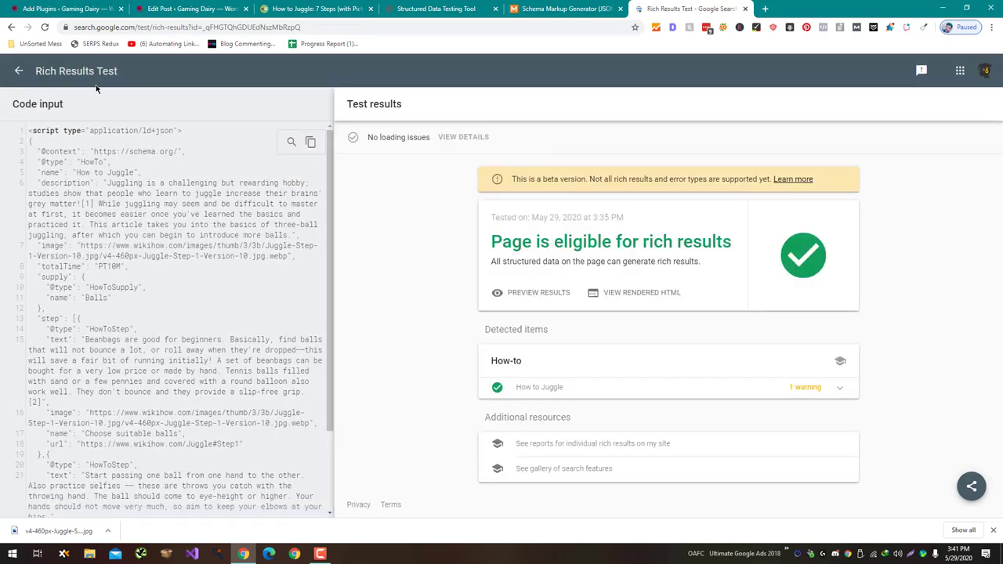
{"action": "left_click", "coordinate": [19, 70]}
{"action": "key", "text": "ctrl+v"}
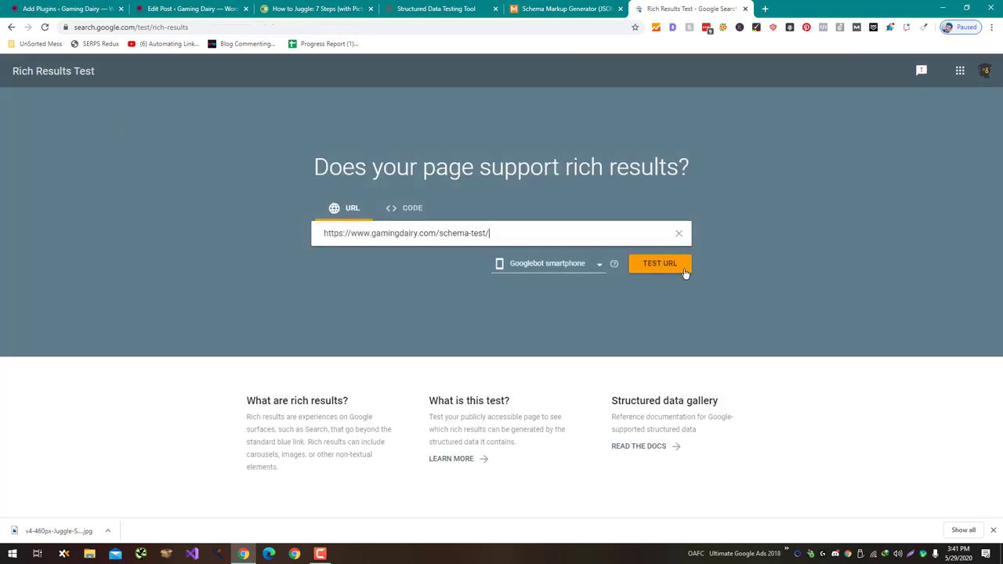
{"action": "left_click", "coordinate": [683, 272]}
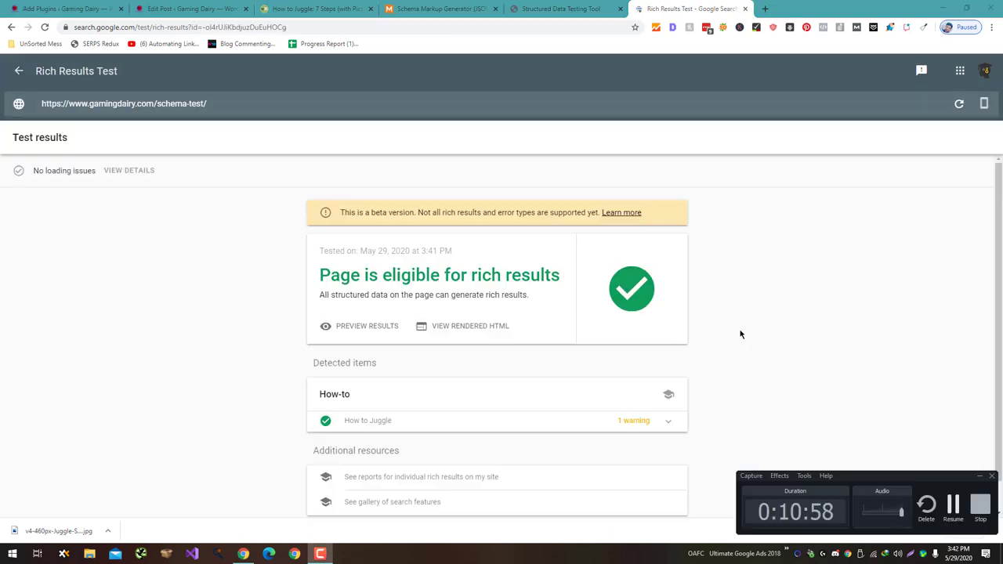
Open the preview of the page's rich results and inspect the detected HowTo item in the Structured Data Testing Tool.
{"action": "left_click", "coordinate": [349, 327]}
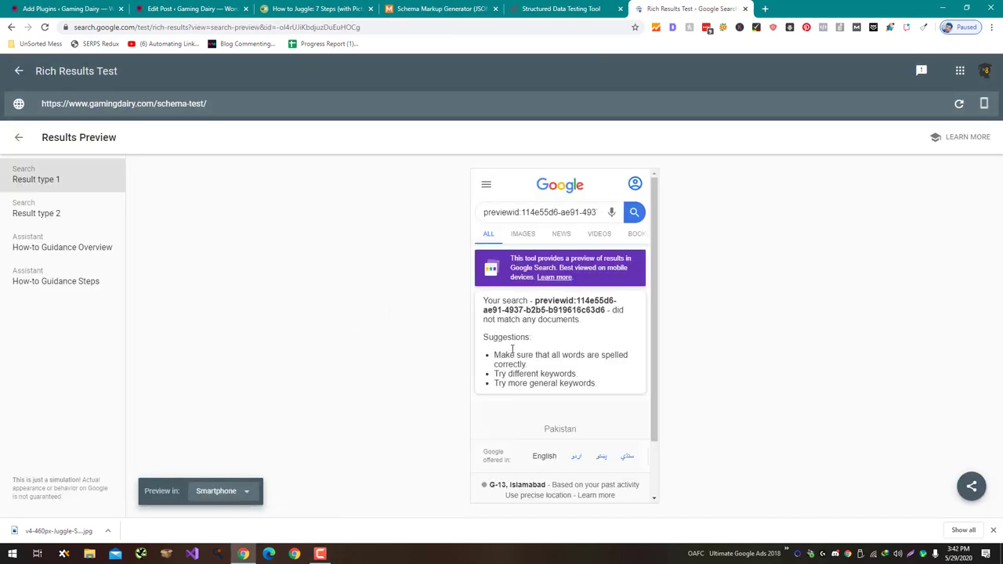
{"action": "left_click", "coordinate": [562, 7]}
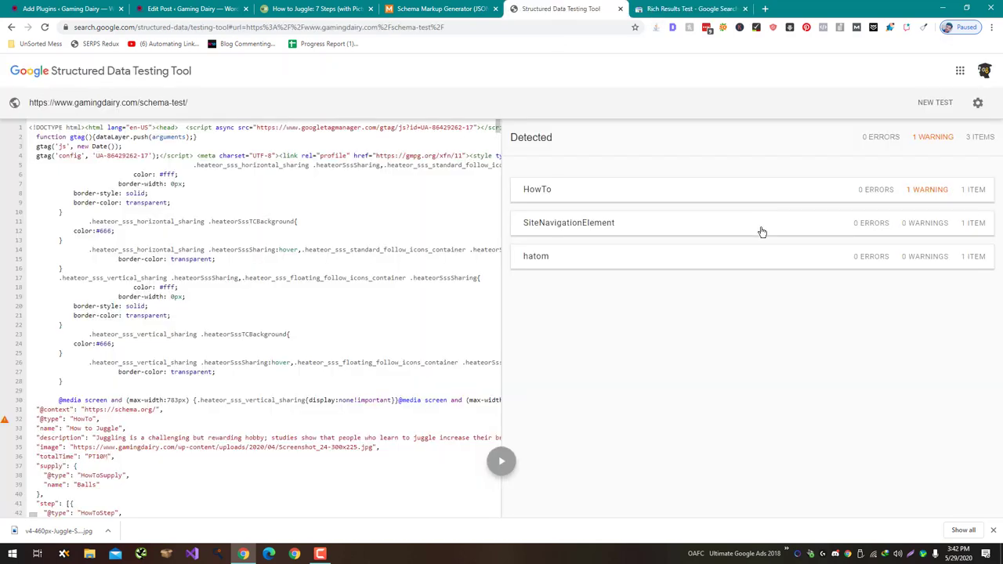
{"action": "left_click", "coordinate": [754, 196]}
{"action": "scroll", "coordinate": [705, 235], "scroll_direction": "down", "scroll_amount": 3}
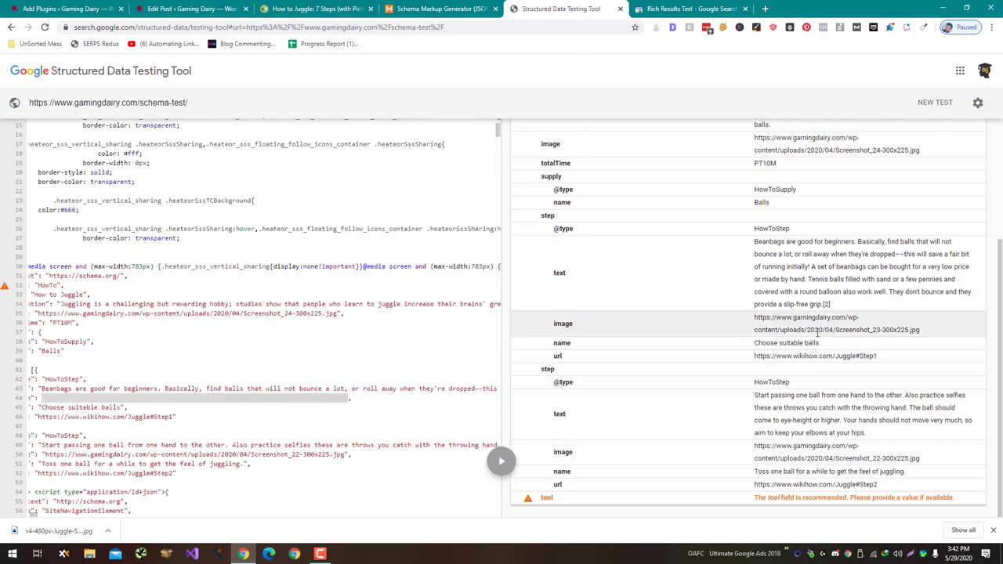
Examine the How-to Guidance Steps and Result type 1 previews in the Rich Results Test, and return to the test results.
{"action": "key", "text": "ctrl+Tab"}
{"action": "scroll", "coordinate": [766, 275], "scroll_direction": "down", "scroll_amount": 7}
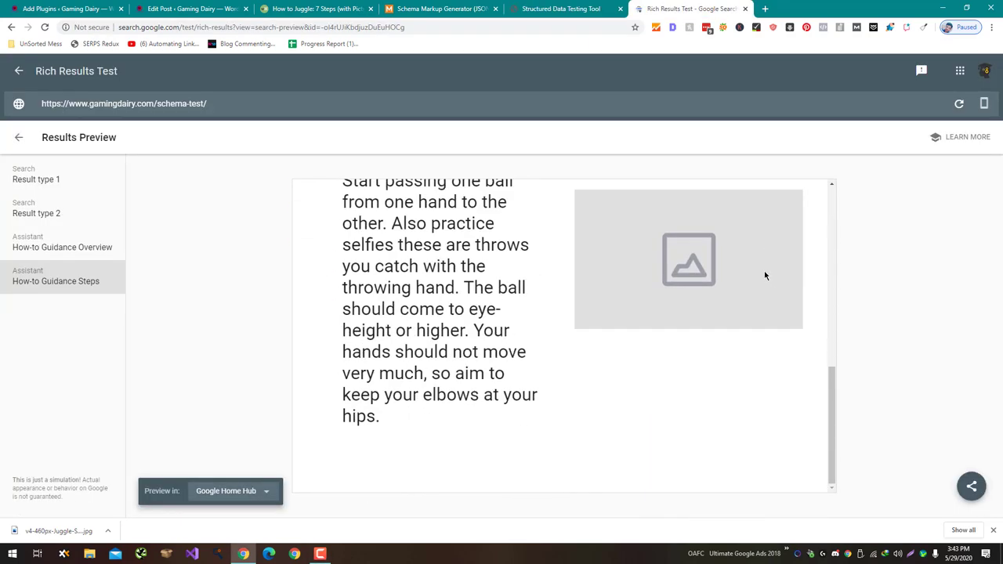
{"action": "scroll", "coordinate": [765, 275], "scroll_direction": "up", "scroll_amount": 2}
{"action": "scroll", "coordinate": [765, 275], "scroll_direction": "up", "scroll_amount": 4}
{"action": "scroll", "coordinate": [765, 275], "scroll_direction": "down", "scroll_amount": 4}
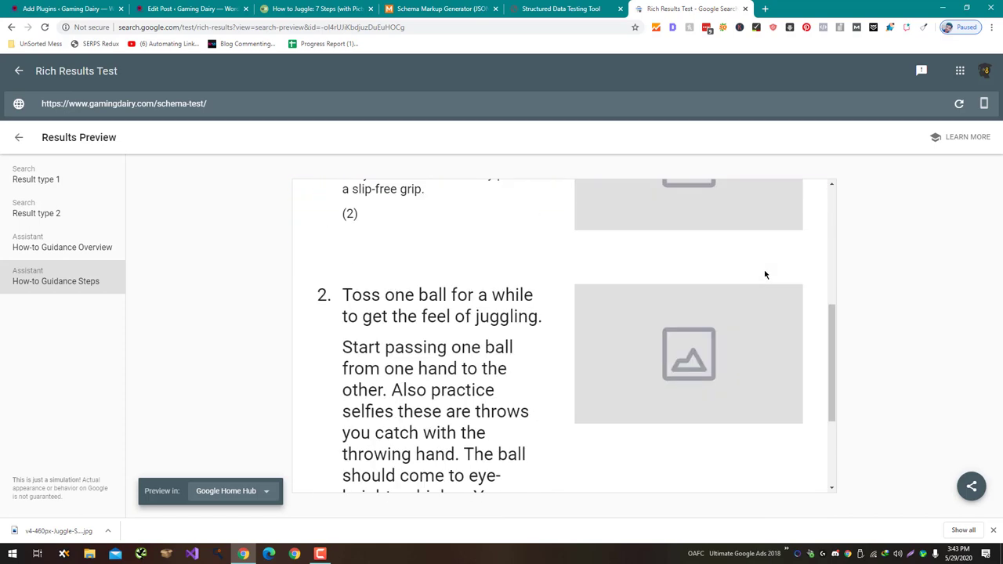
{"action": "scroll", "coordinate": [766, 275], "scroll_direction": "up", "scroll_amount": 4}
{"action": "left_click", "coordinate": [70, 188]}
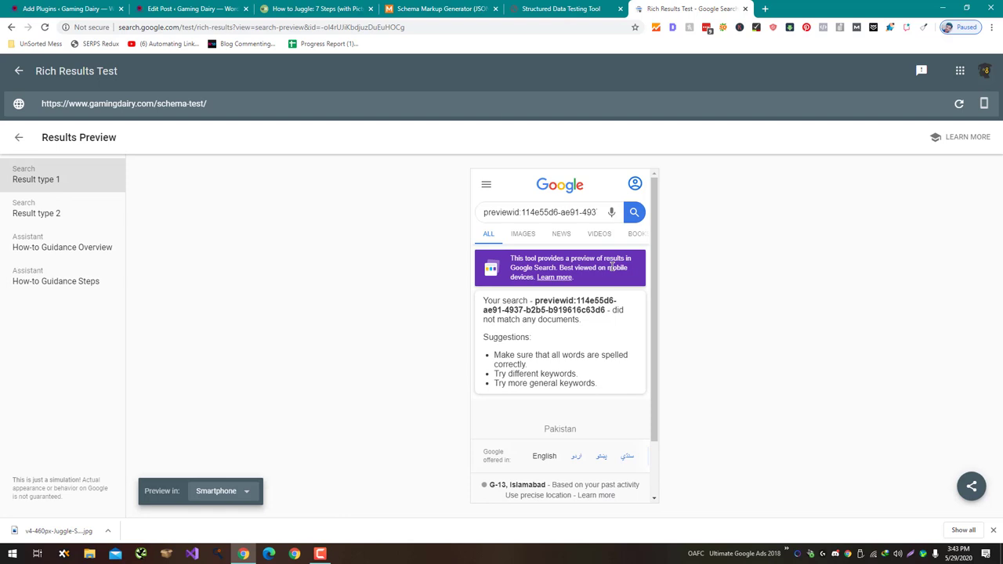
{"action": "left_click", "coordinate": [19, 139]}
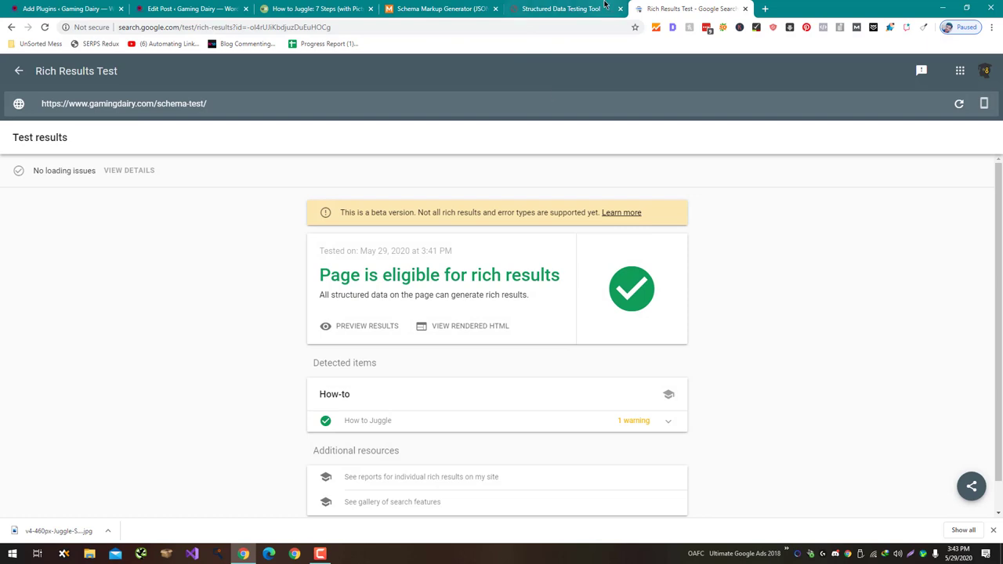
Switch back to the Structured Data Testing Tool and review the HowTo item's fields from the beginning.
{"action": "left_click", "coordinate": [604, 5]}
{"action": "left_click", "coordinate": [657, 7]}
{"action": "left_click", "coordinate": [567, 6]}
{"action": "scroll", "coordinate": [807, 407], "scroll_direction": "up", "scroll_amount": 10}
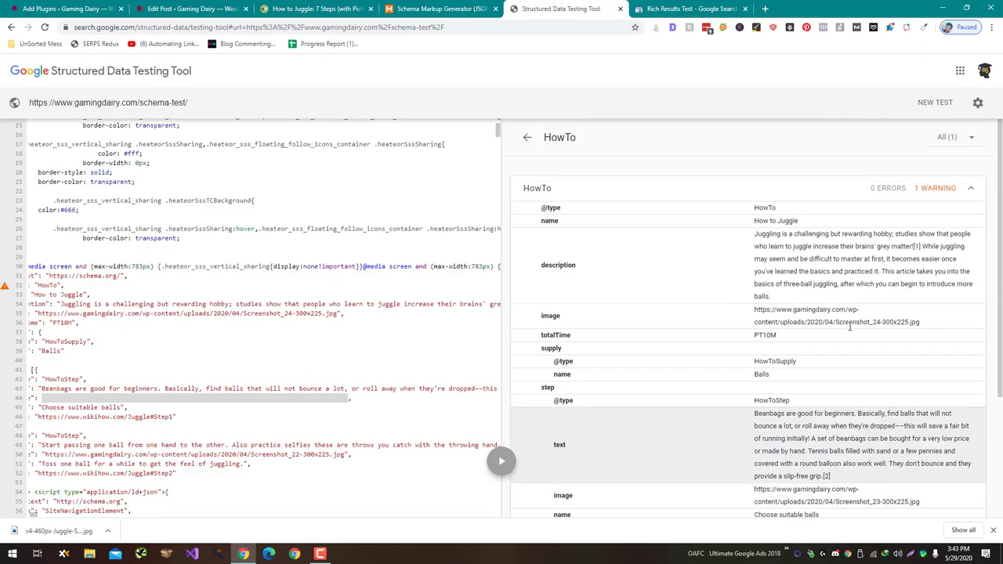